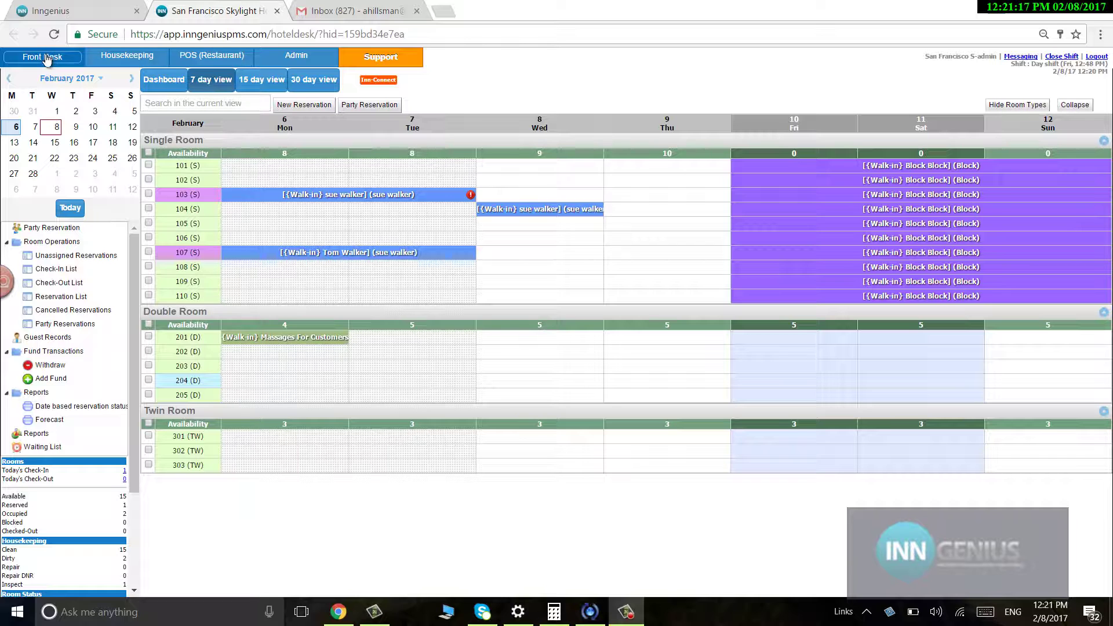
Browse the Housekeeping, Restaurant POS, Admin and Support pages, then return to the hotel management page
left_click(124, 58)
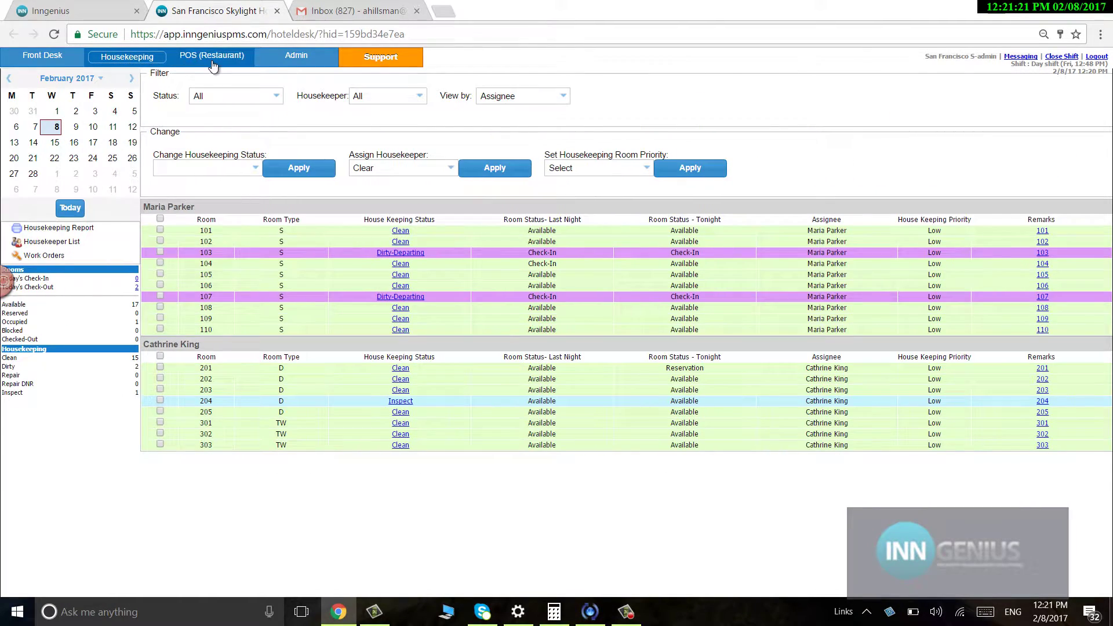
left_click(213, 62)
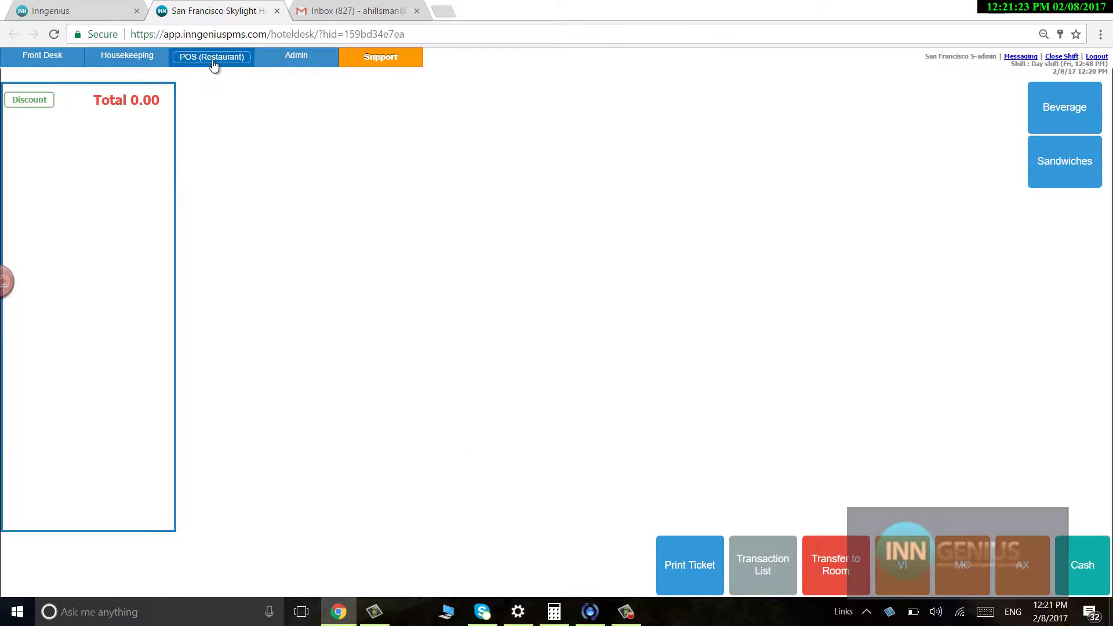
left_click(286, 62)
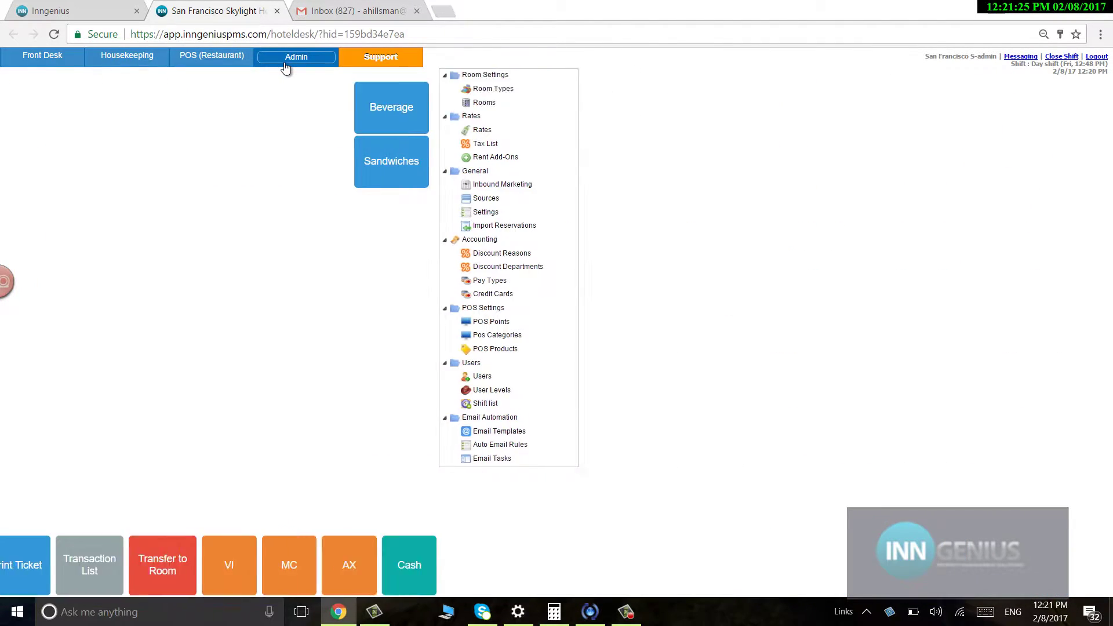
left_click(387, 63)
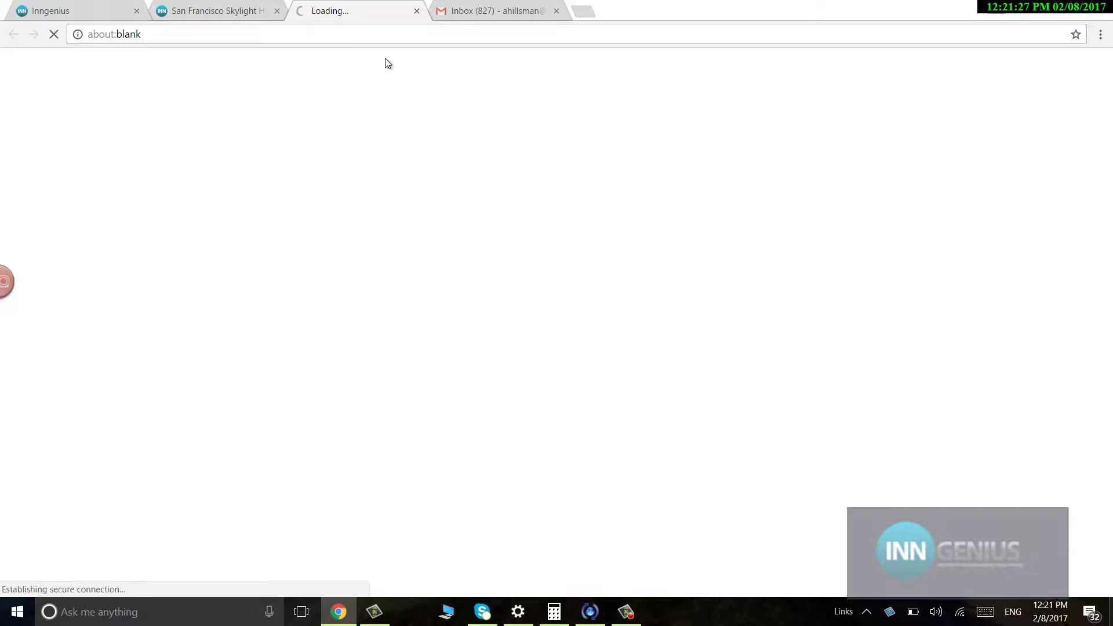
left_click(232, 10)
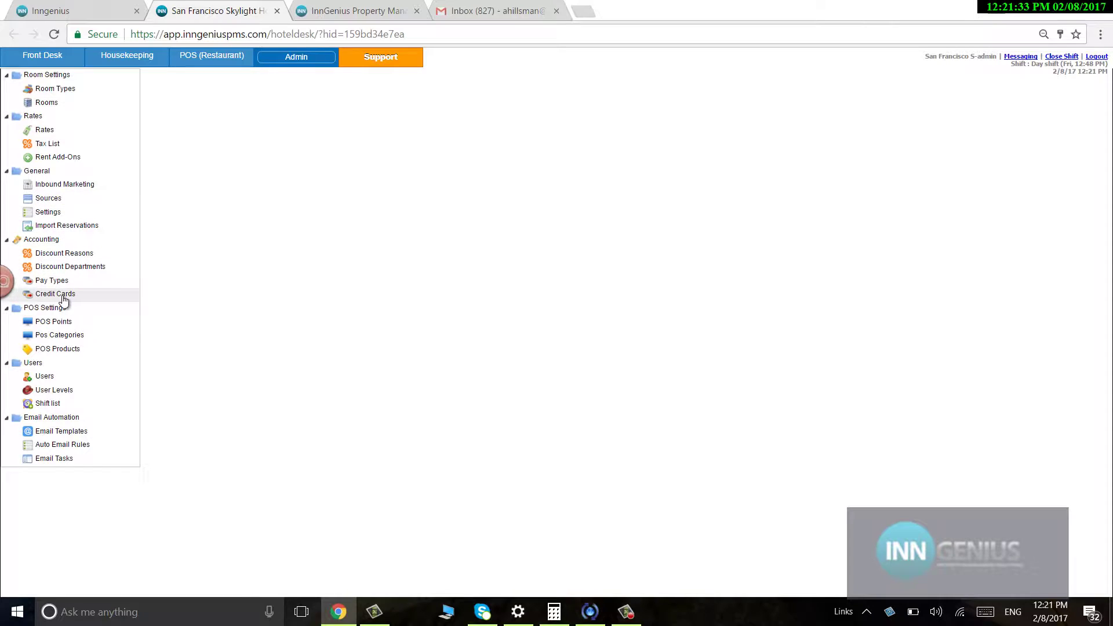
List POS points of every status and enable the Gift shop POS point
left_click(62, 324)
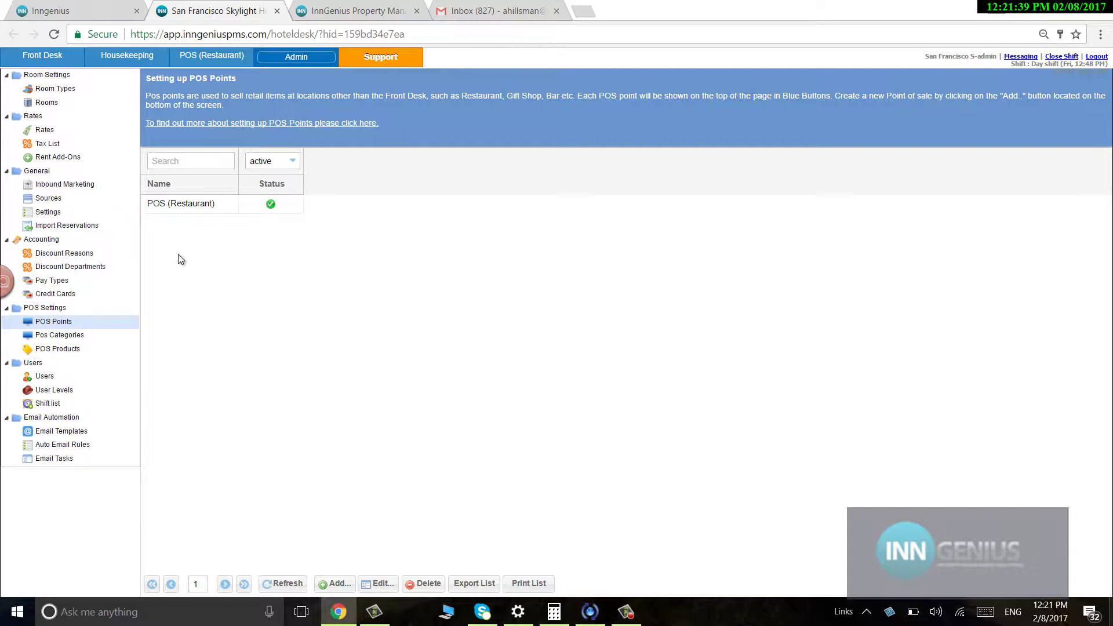
left_click(290, 168)
left_click(255, 205)
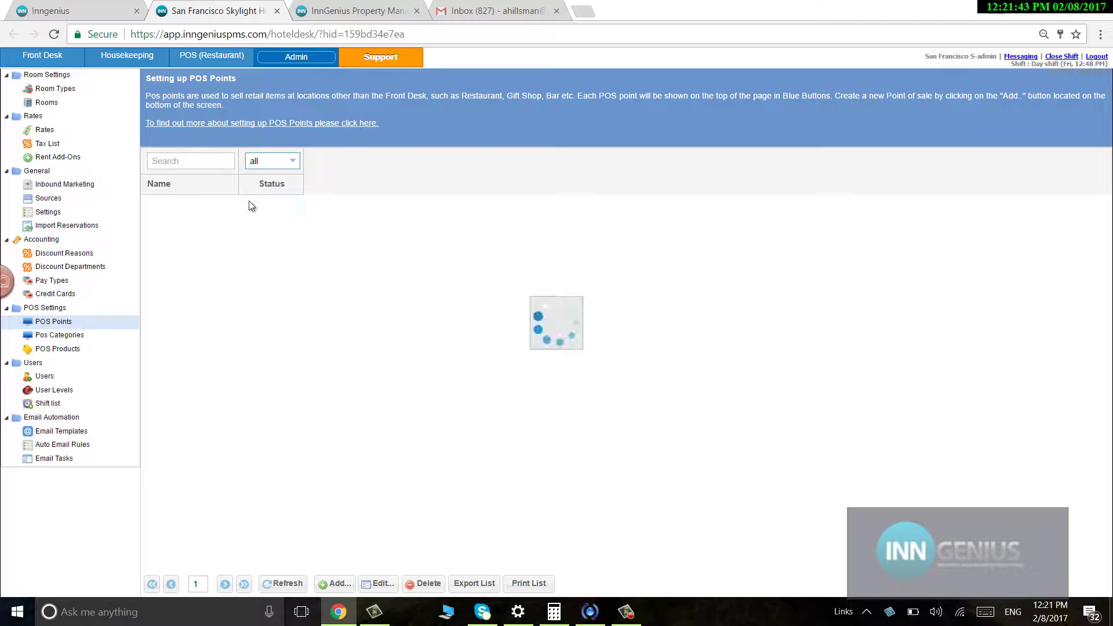
double_click(182, 227)
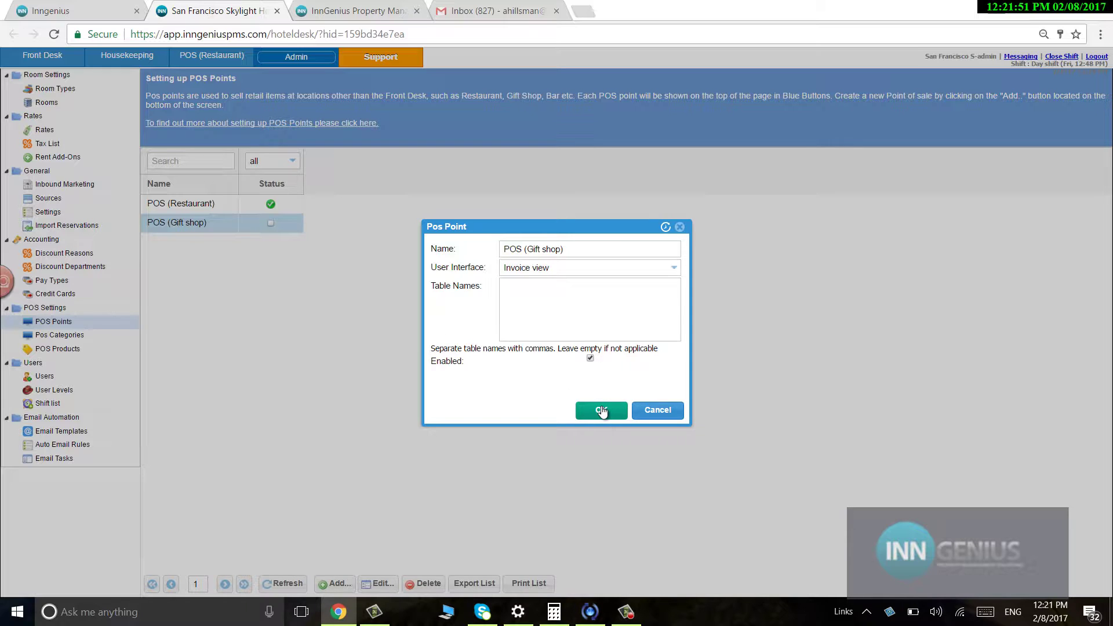
left_click(602, 411)
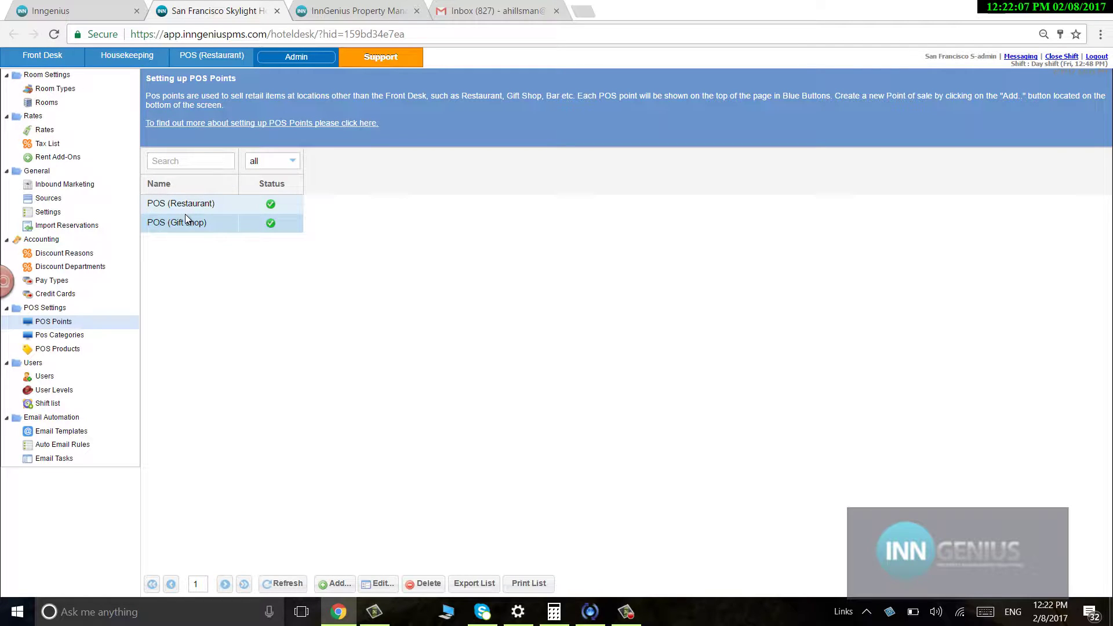
Reload the site to apply the change and jump the reservation grid to 13 April 2017
left_click(54, 36)
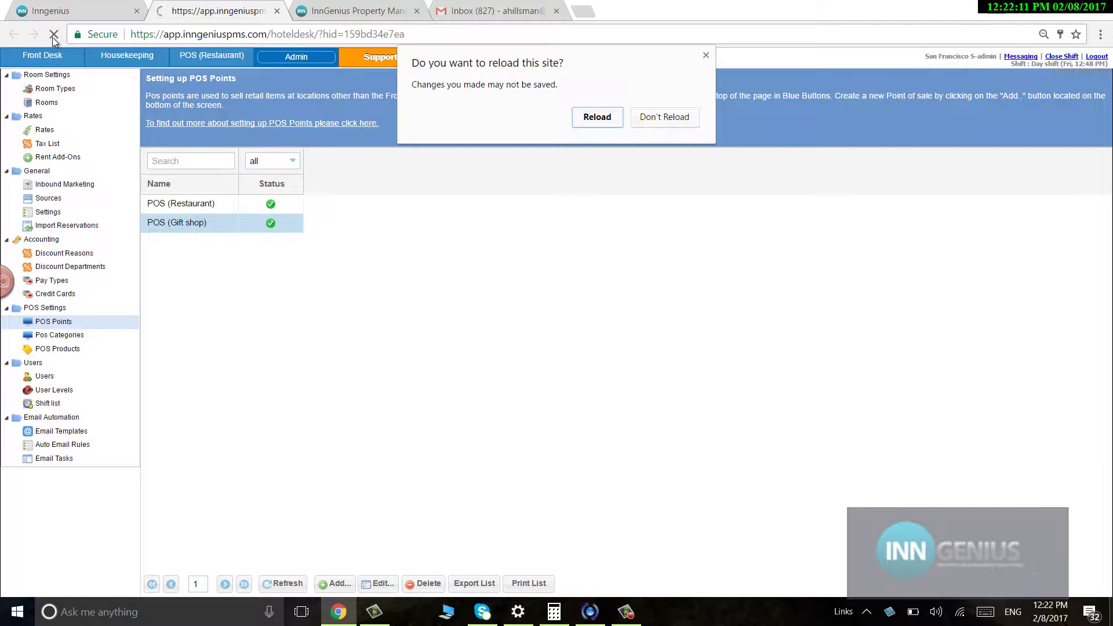
left_click(592, 119)
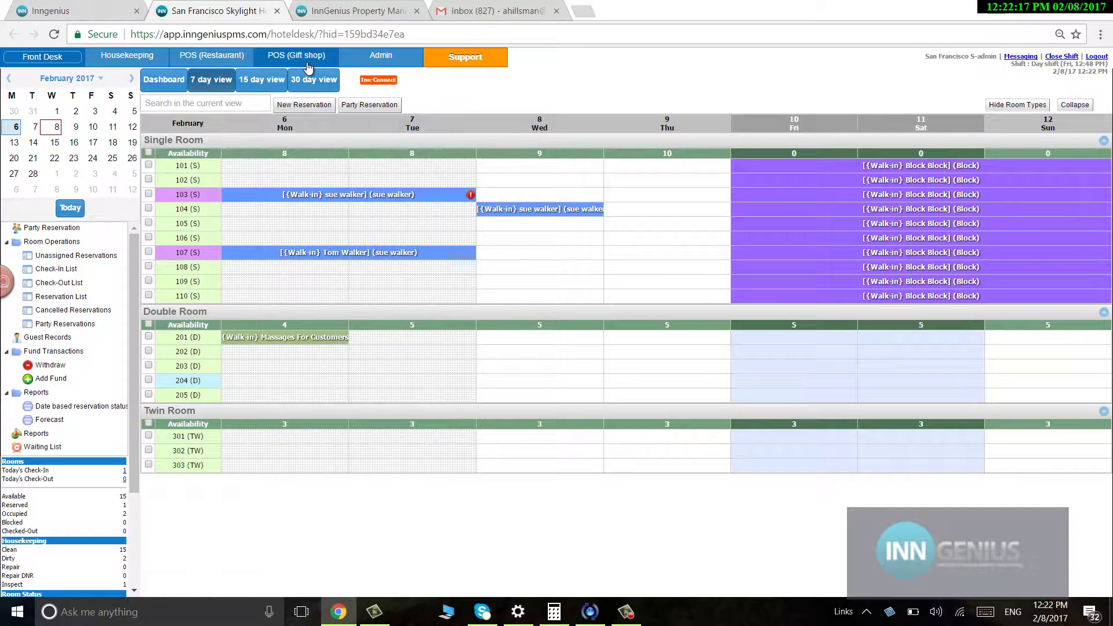
left_click(132, 79)
left_click(132, 79)
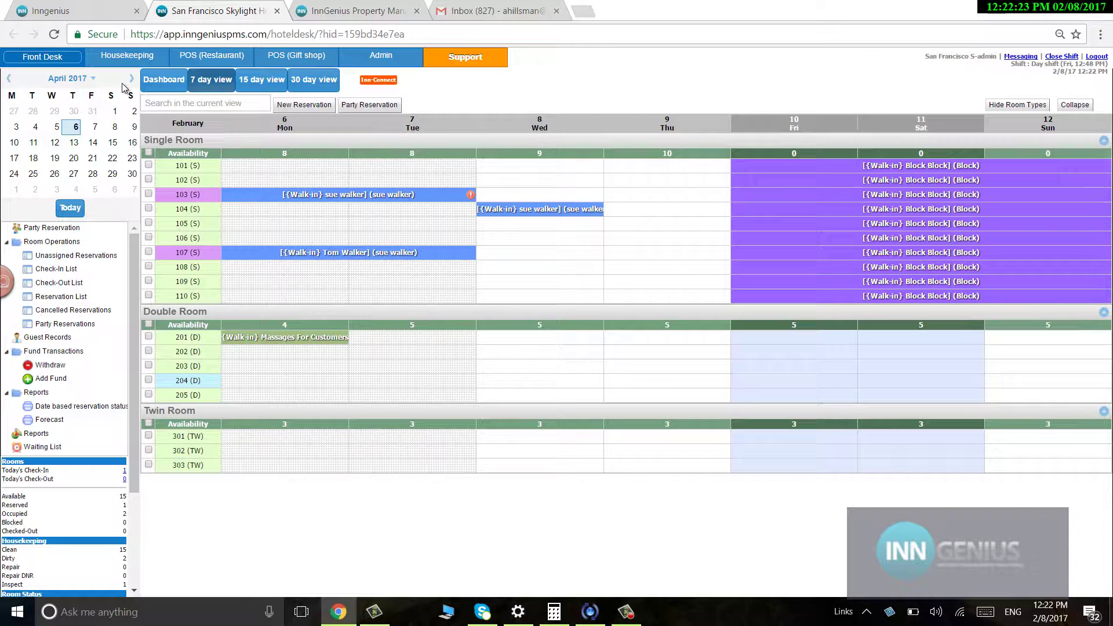
left_click(74, 143)
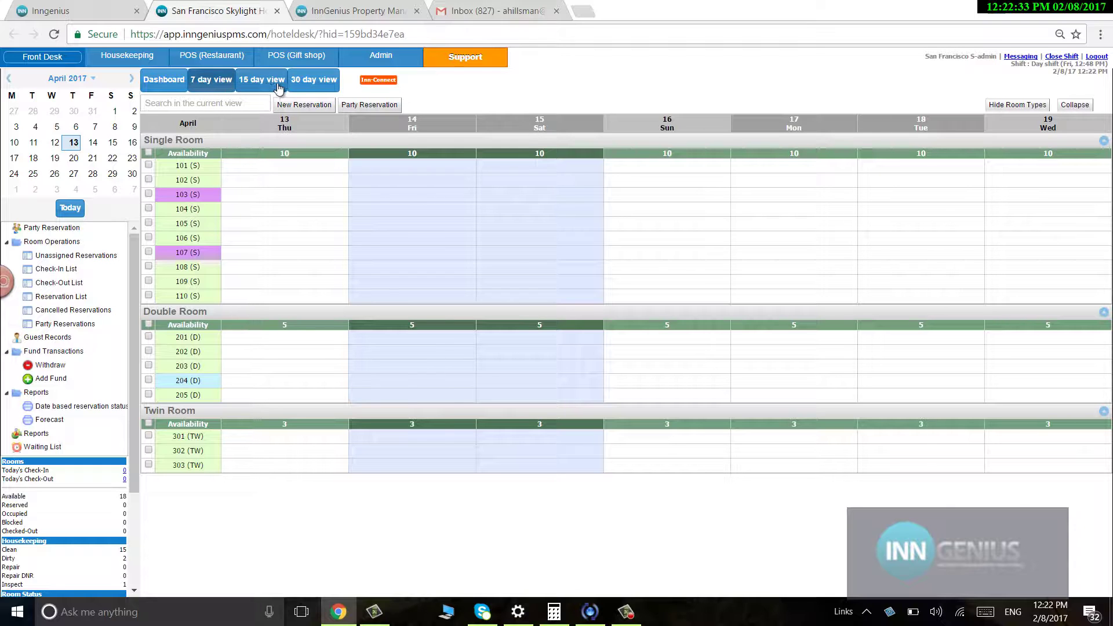
View 30 days of availability, then open the dashboard and reload the site
left_click(307, 87)
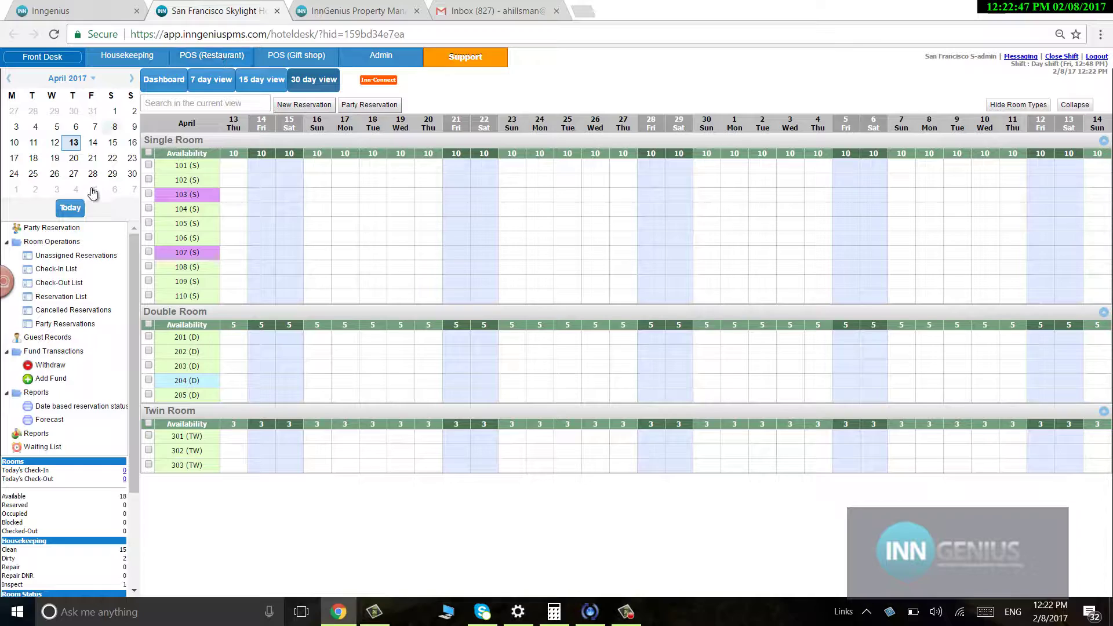
left_click(162, 81)
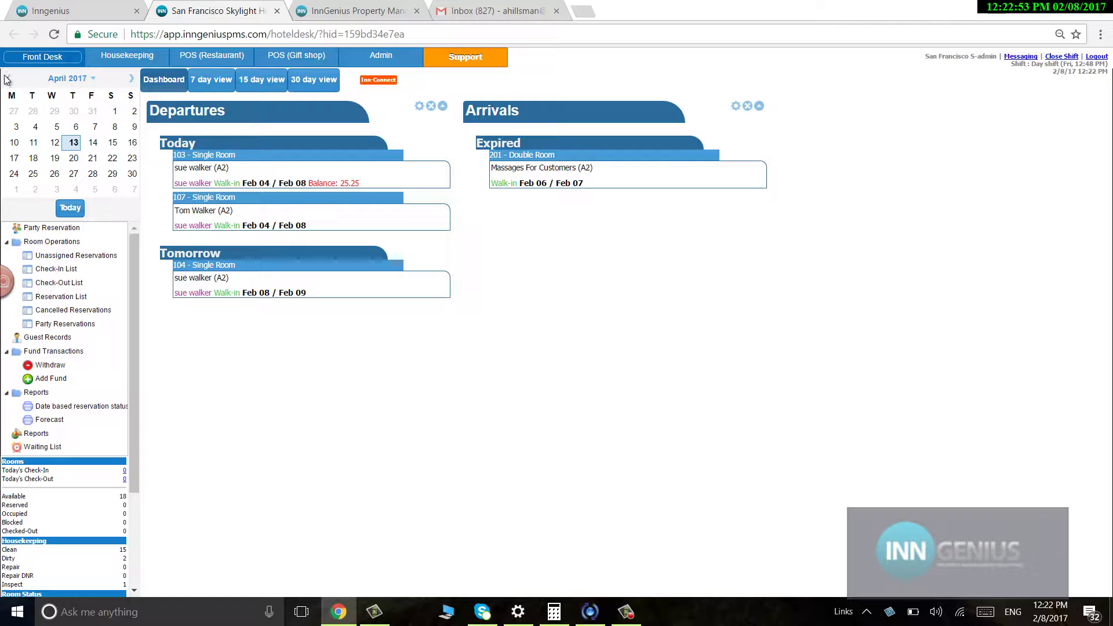
left_click(54, 35)
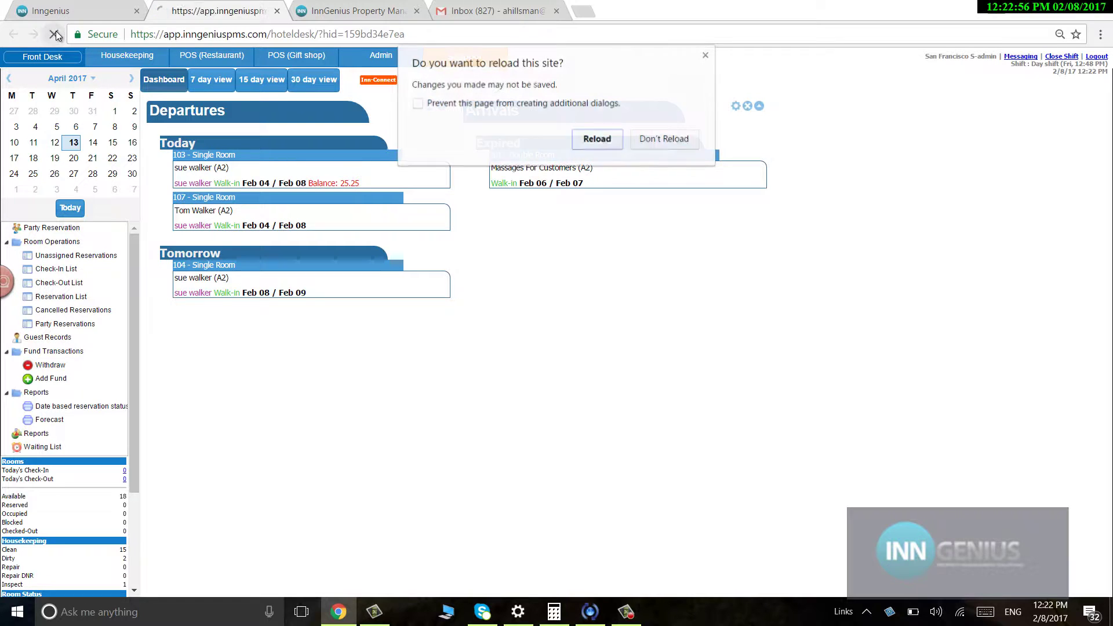
left_click(587, 145)
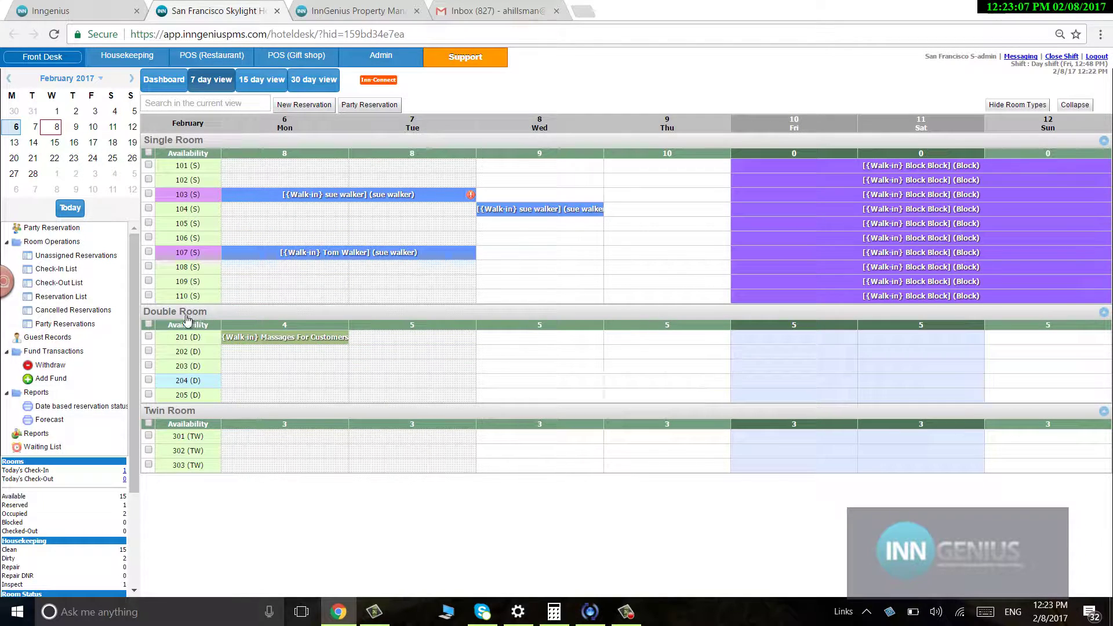
Reserve Double Room 203 for 9 February under guest name 'Test Test', checking its history before saving
left_click(672, 367)
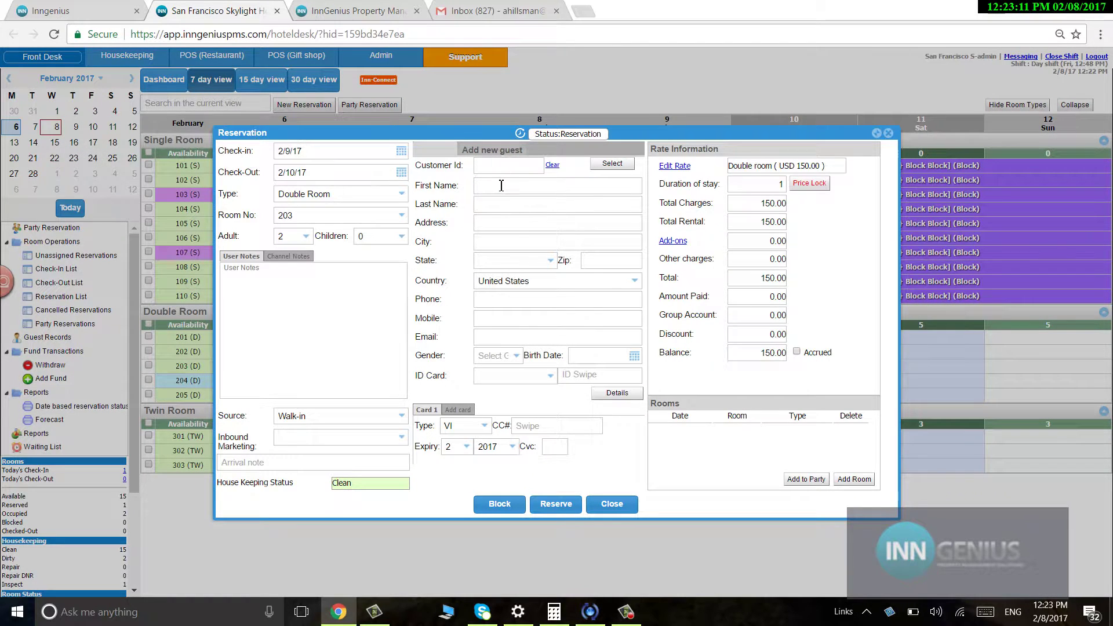
left_click(501, 186)
type("Test")
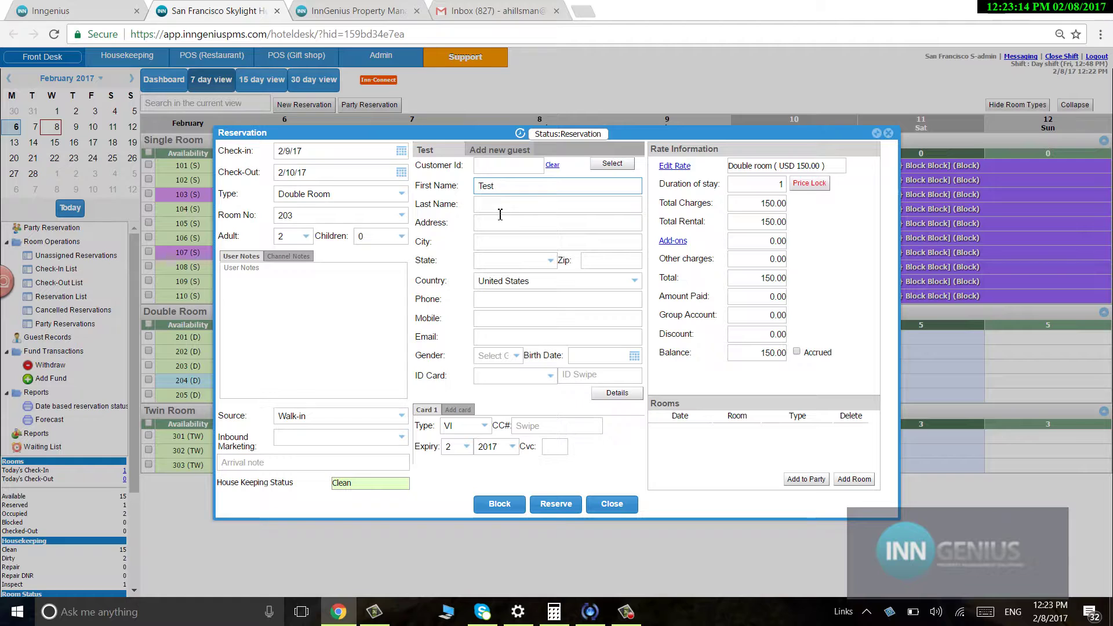
key("Tab")
type("Test")
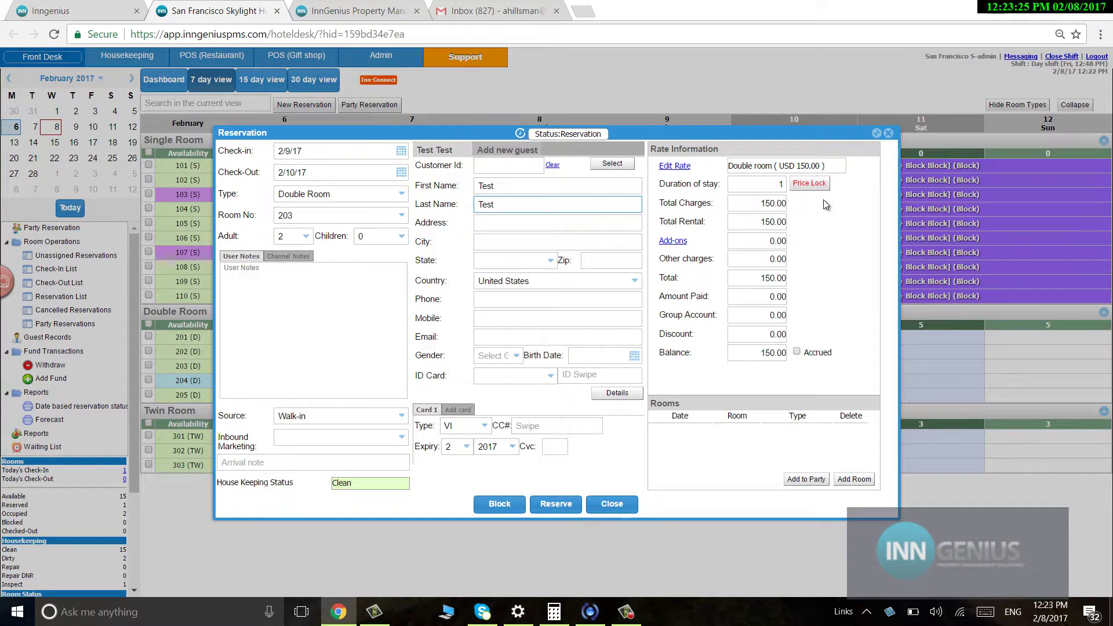
left_click(520, 133)
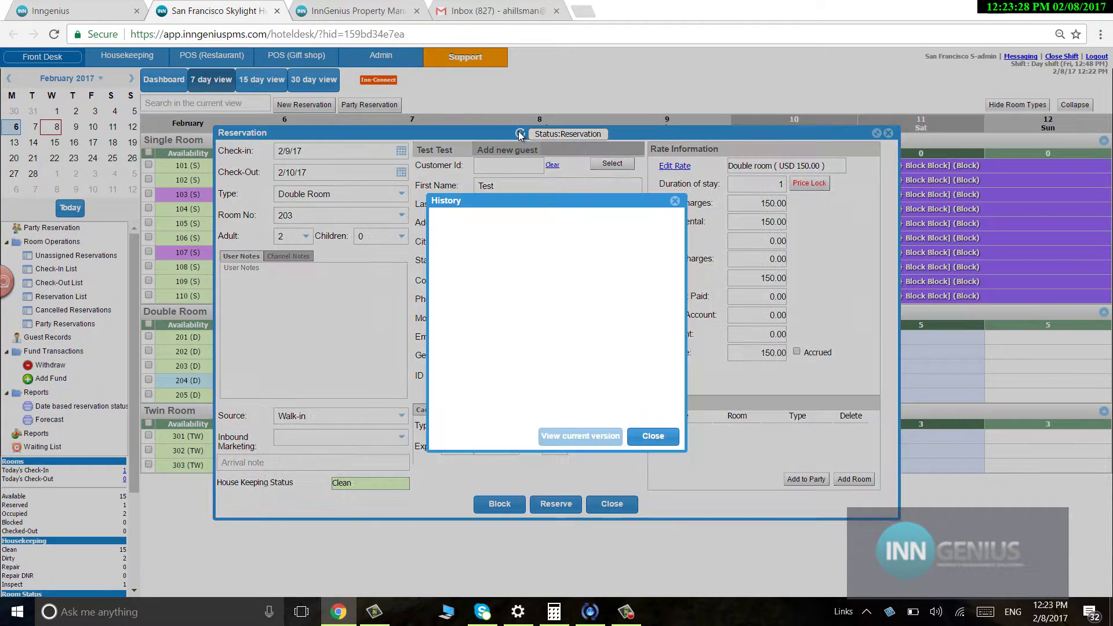
left_click(676, 202)
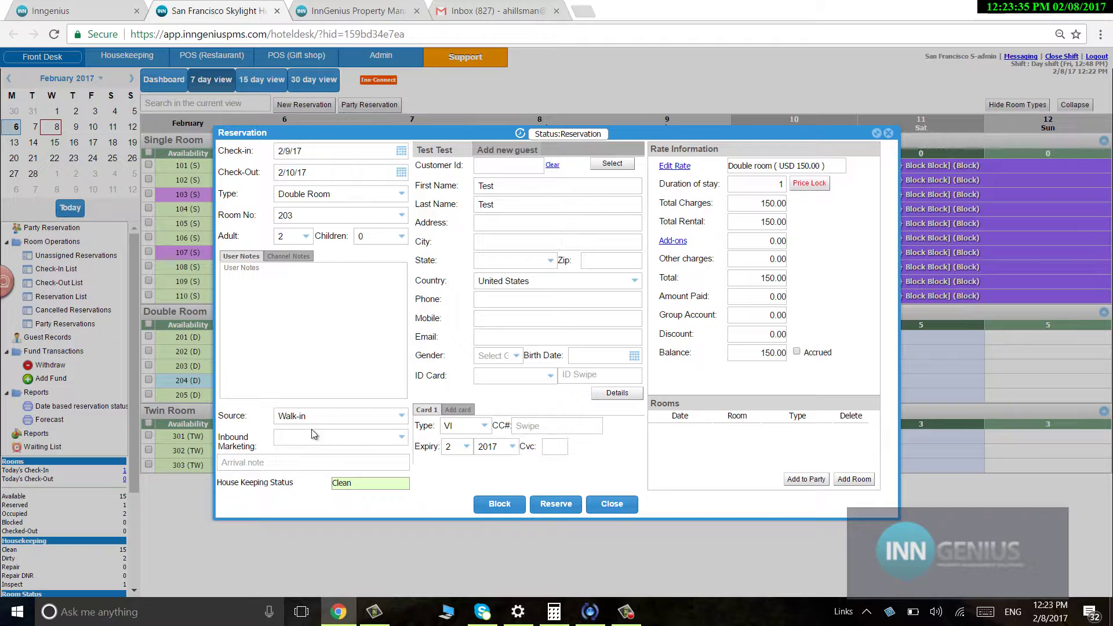
left_click(547, 506)
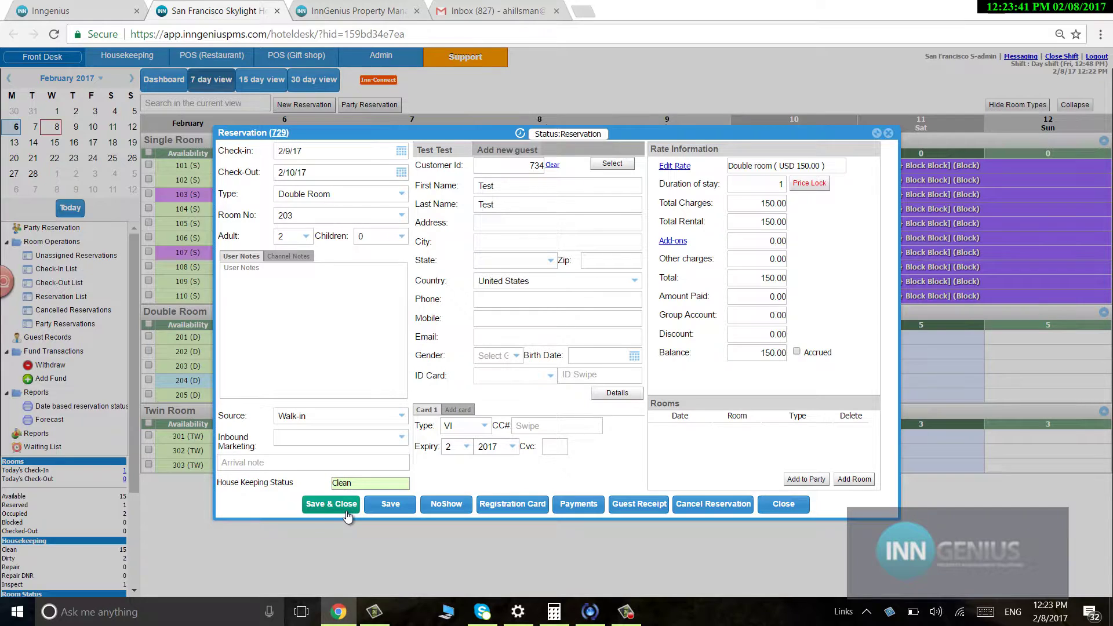
left_click(348, 515)
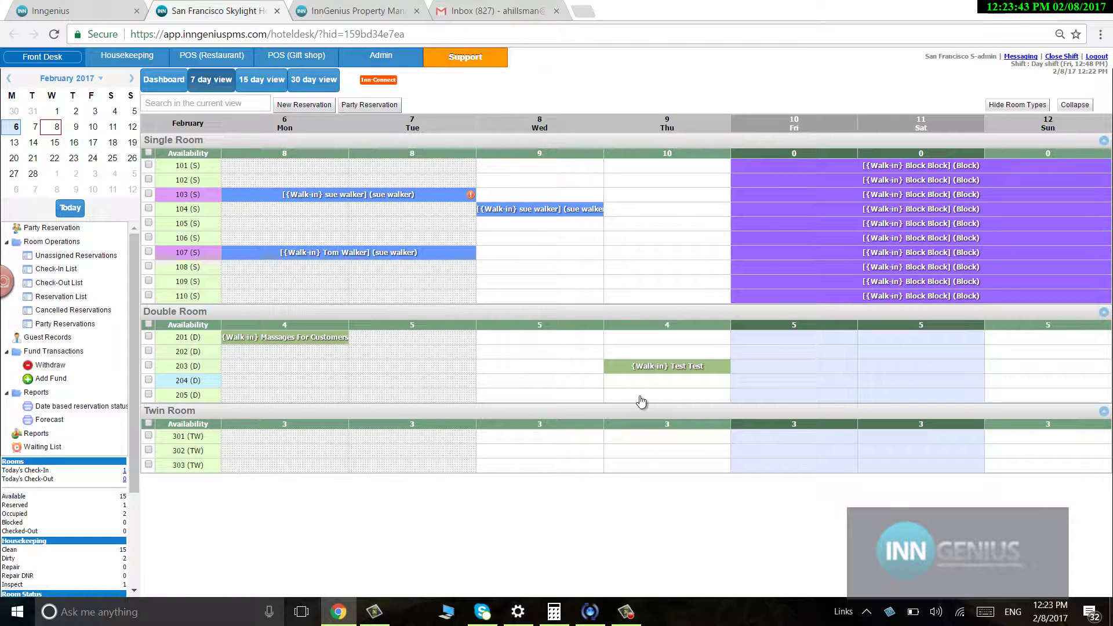
Open the party reservation and view its individual room 103 booking
mouse_move(635, 375)
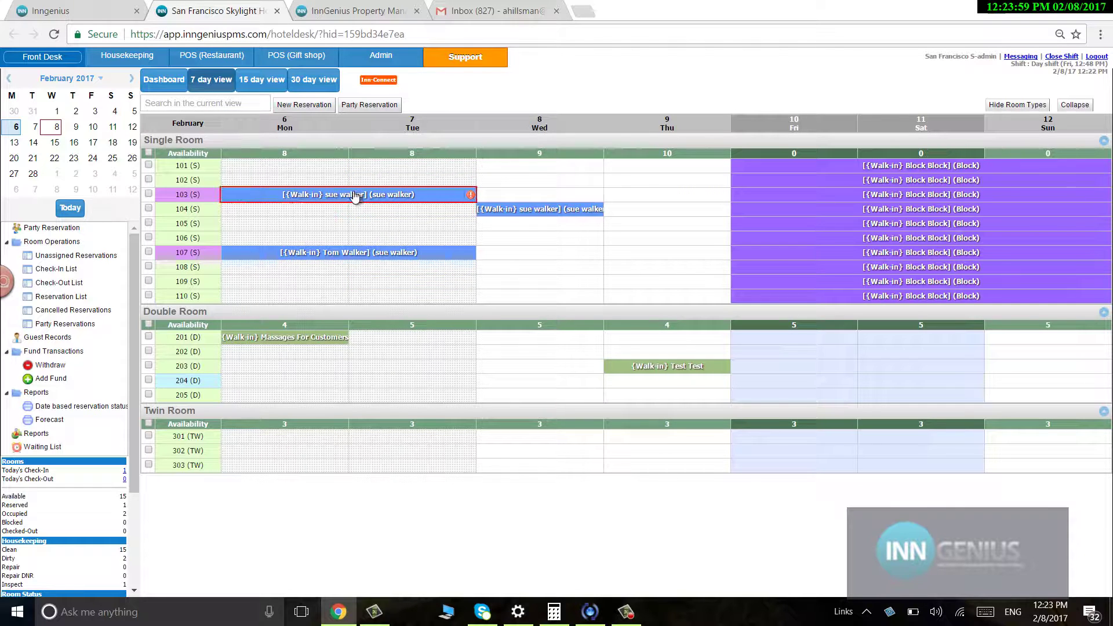
mouse_move(355, 198)
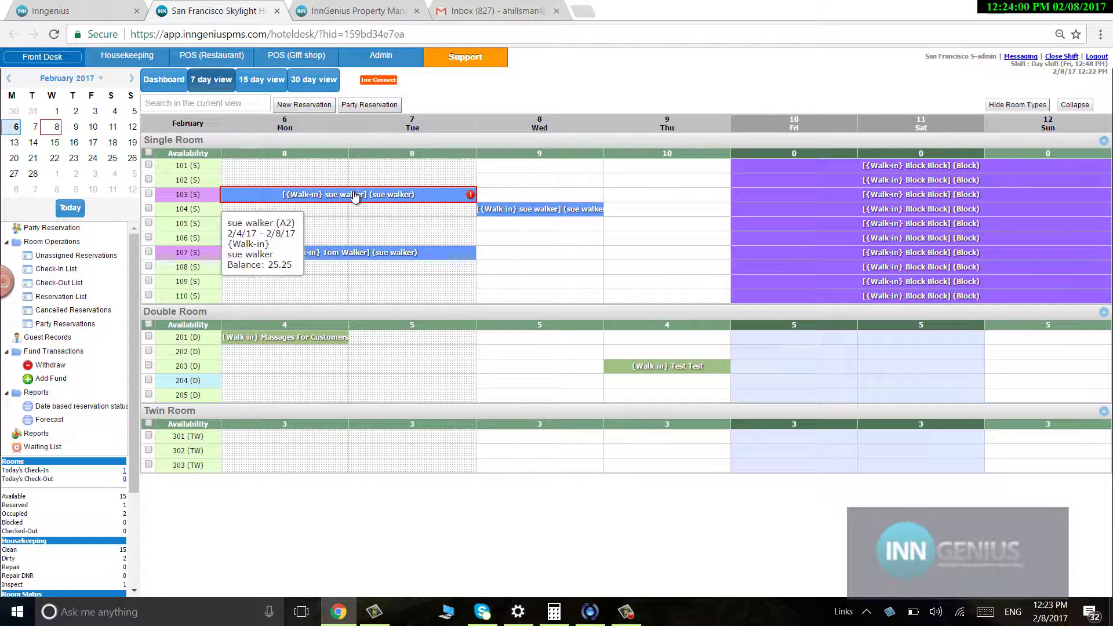
left_click(452, 196)
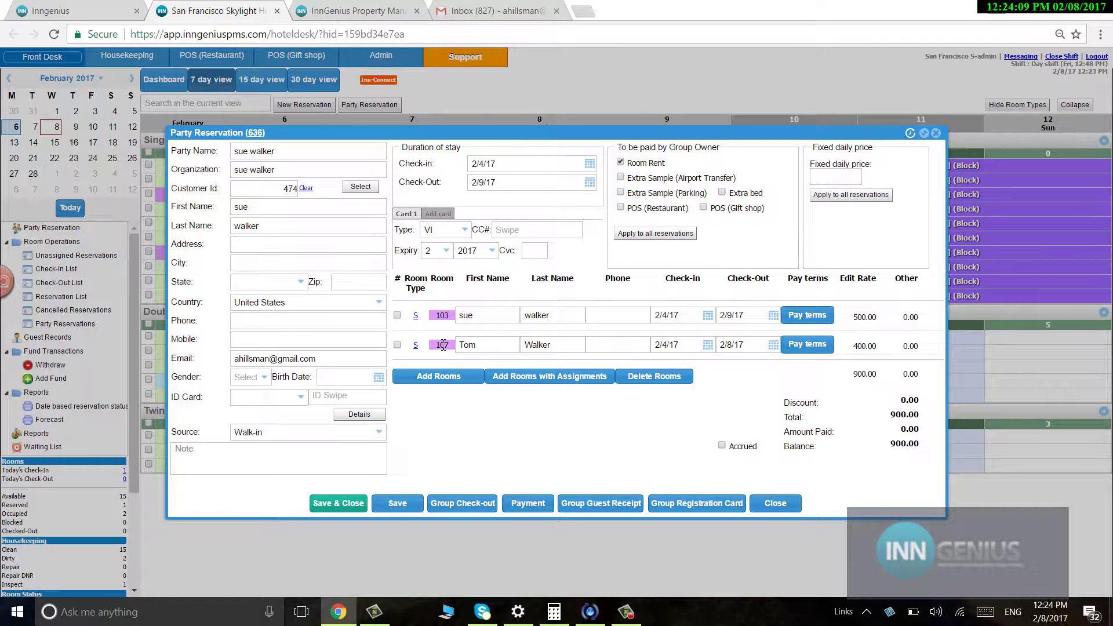
left_click(415, 317)
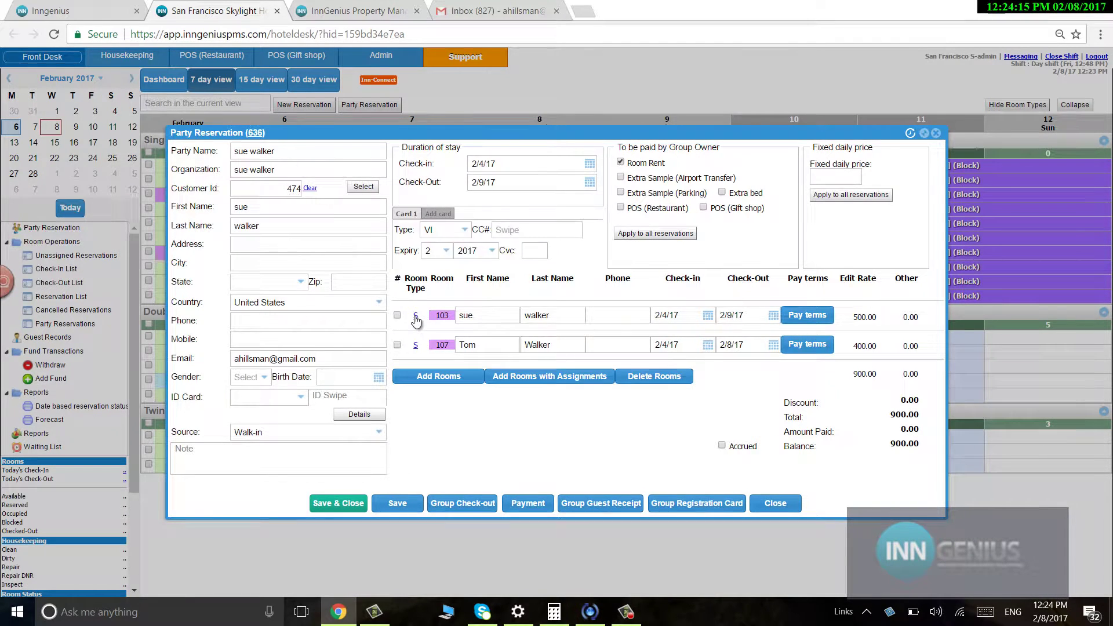
left_click(415, 316)
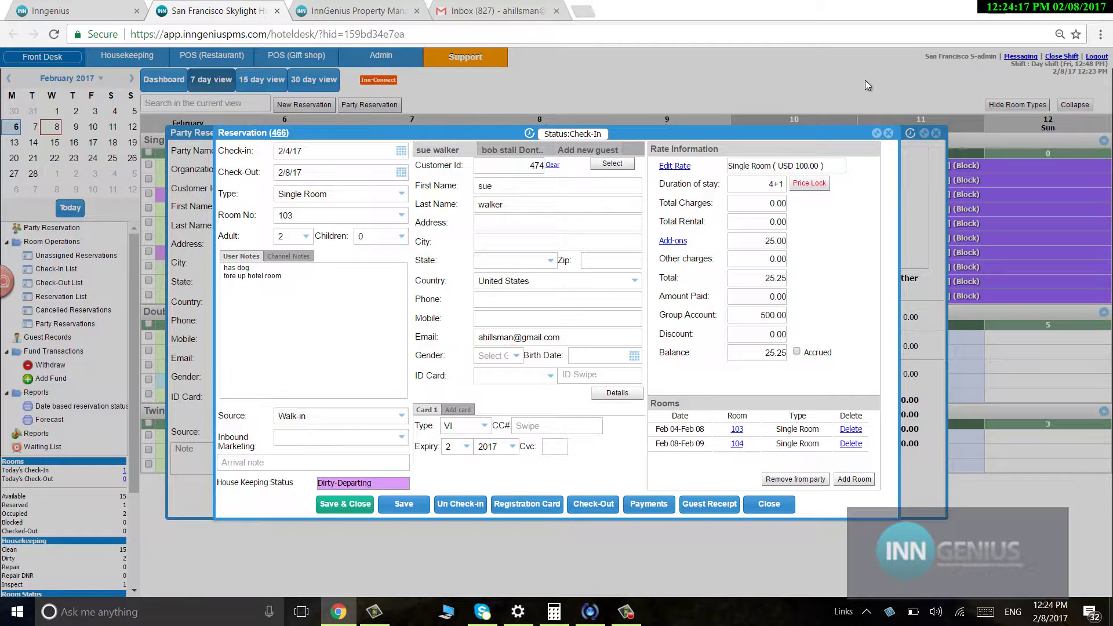
left_click(888, 134)
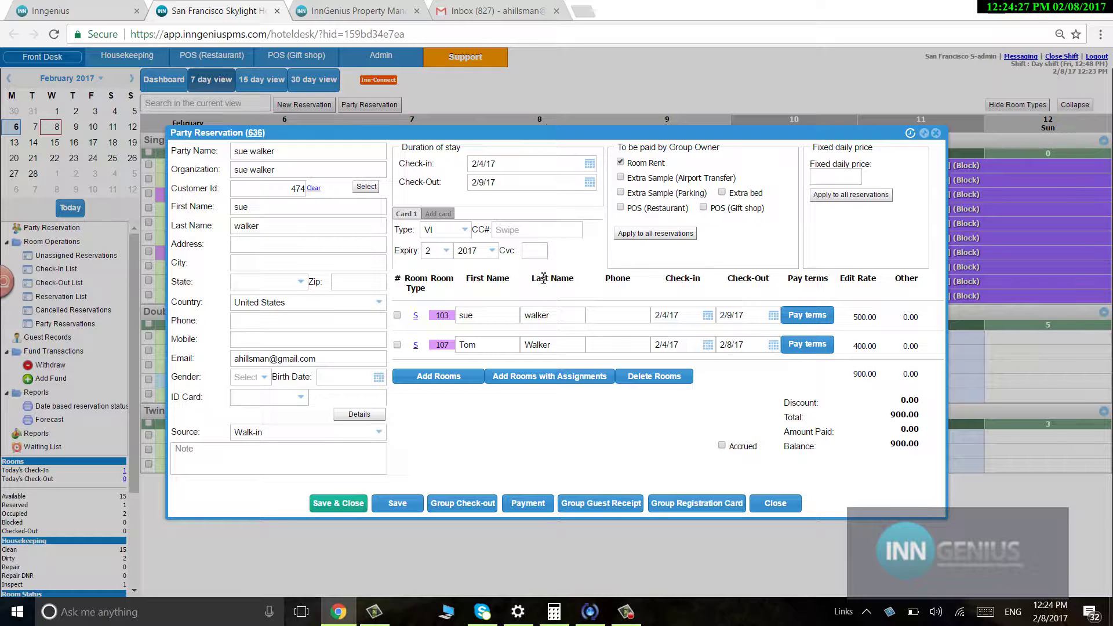
Check the party reservation's revision history, then close the reservation
left_click(910, 134)
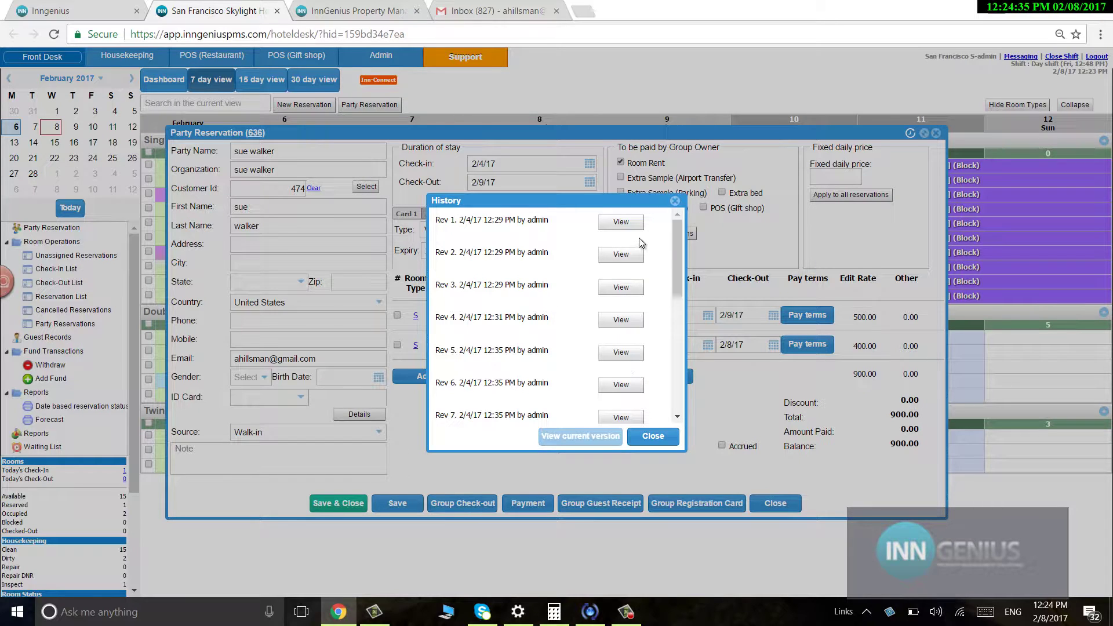
left_click(676, 202)
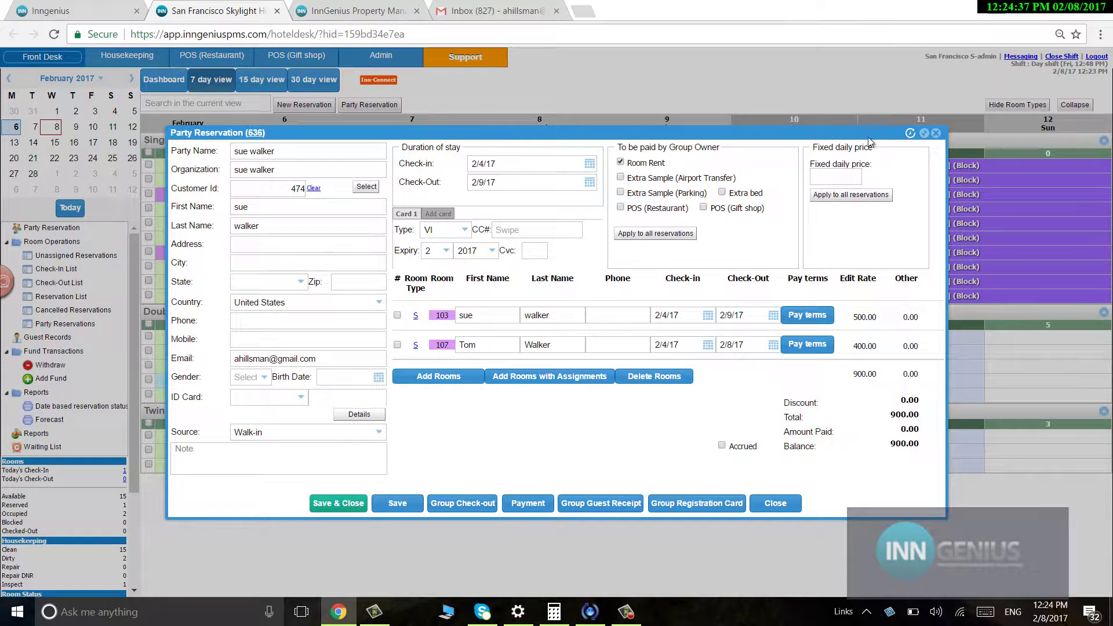
left_click(936, 134)
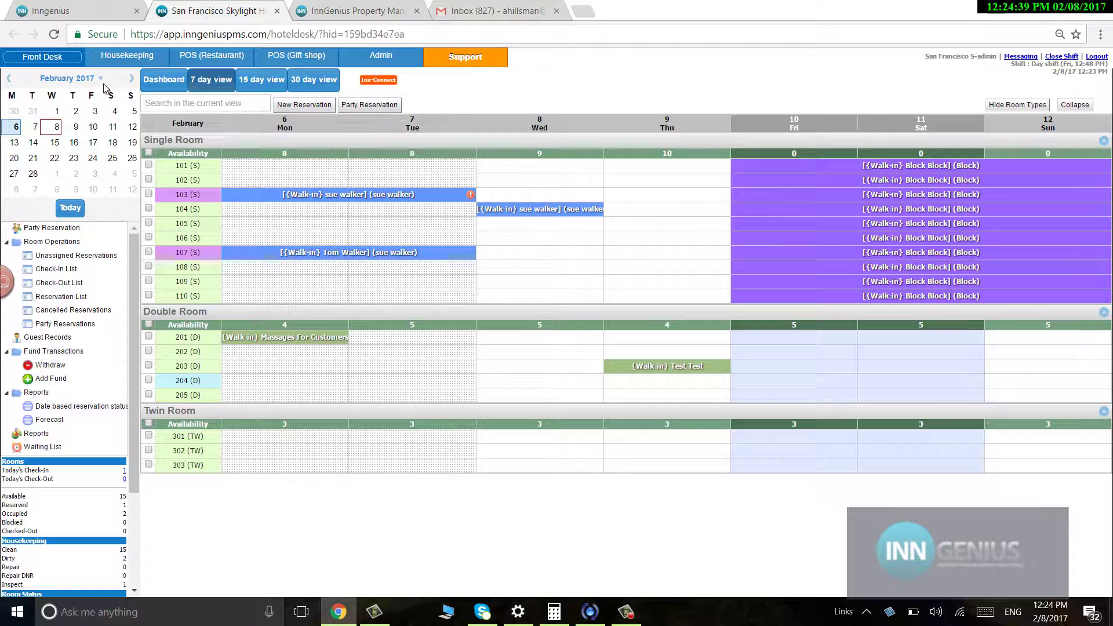
Open the housekeeping page and review the printable housekeeping report and work order list
left_click(127, 57)
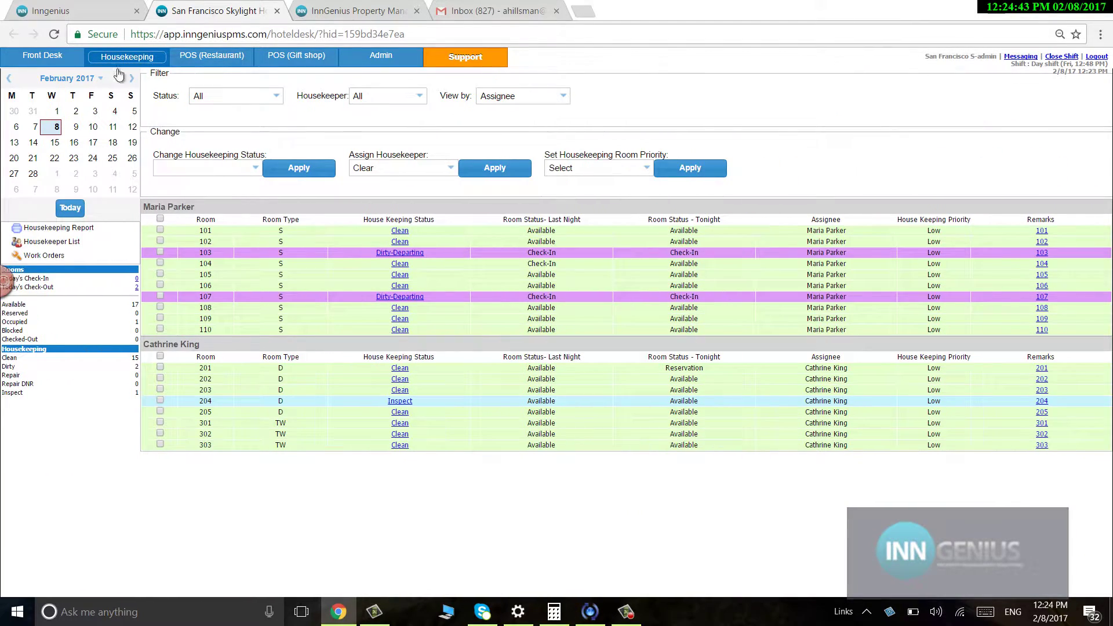
left_click(82, 232)
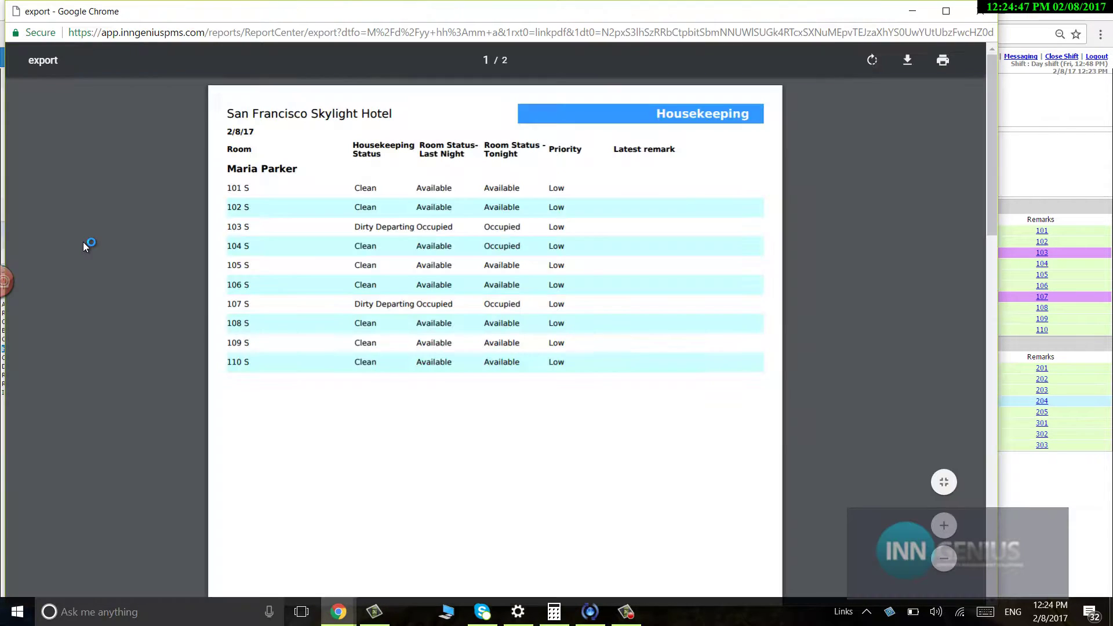
left_click(979, 16)
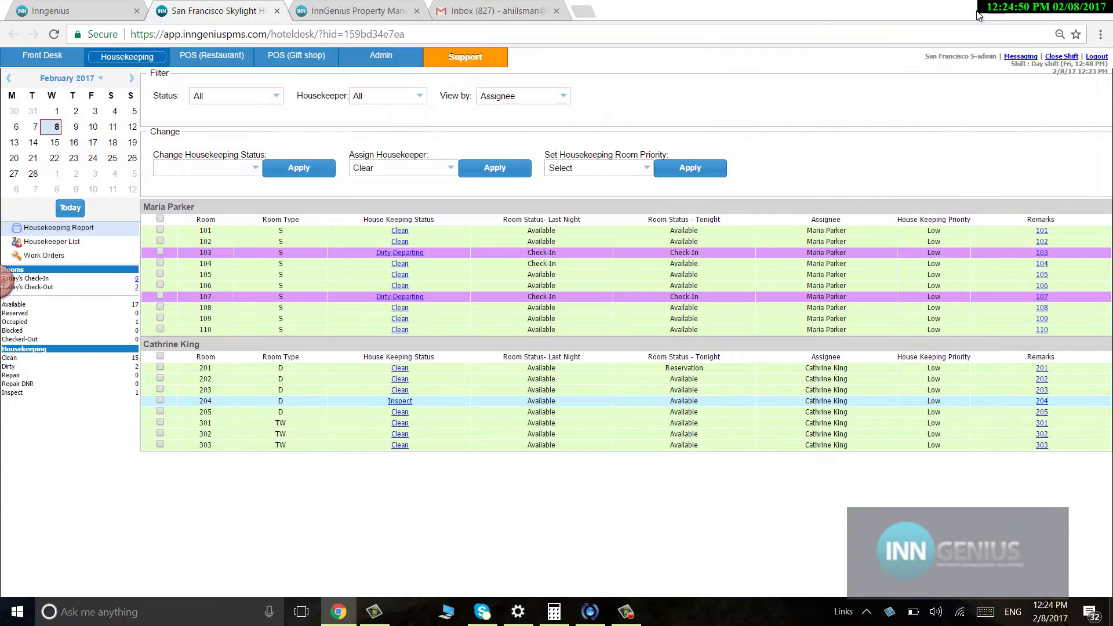
left_click(85, 261)
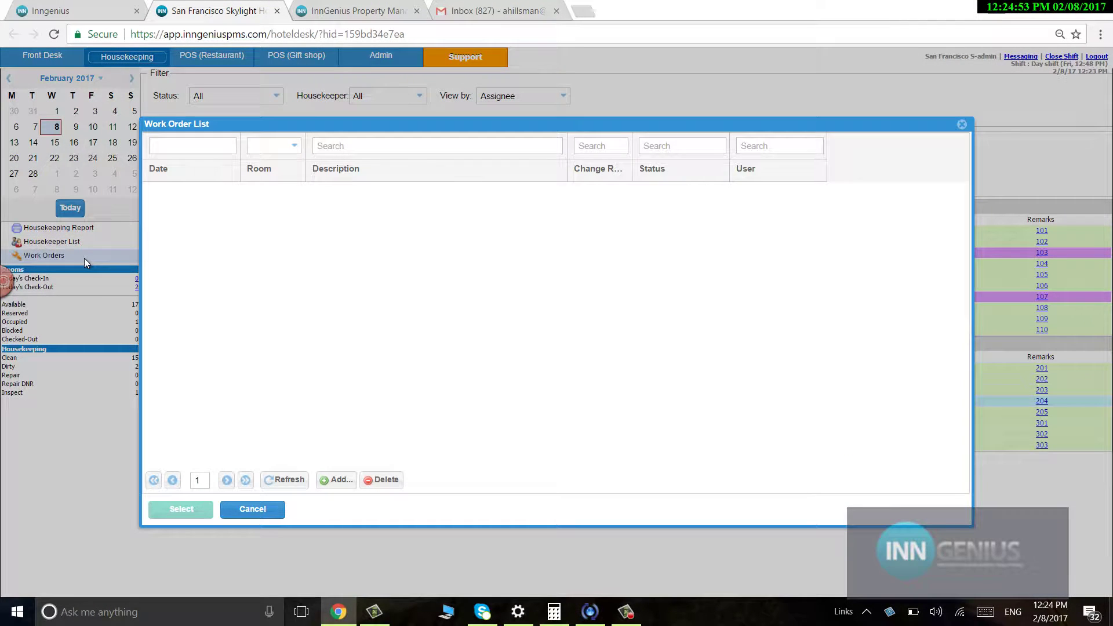
left_click(961, 126)
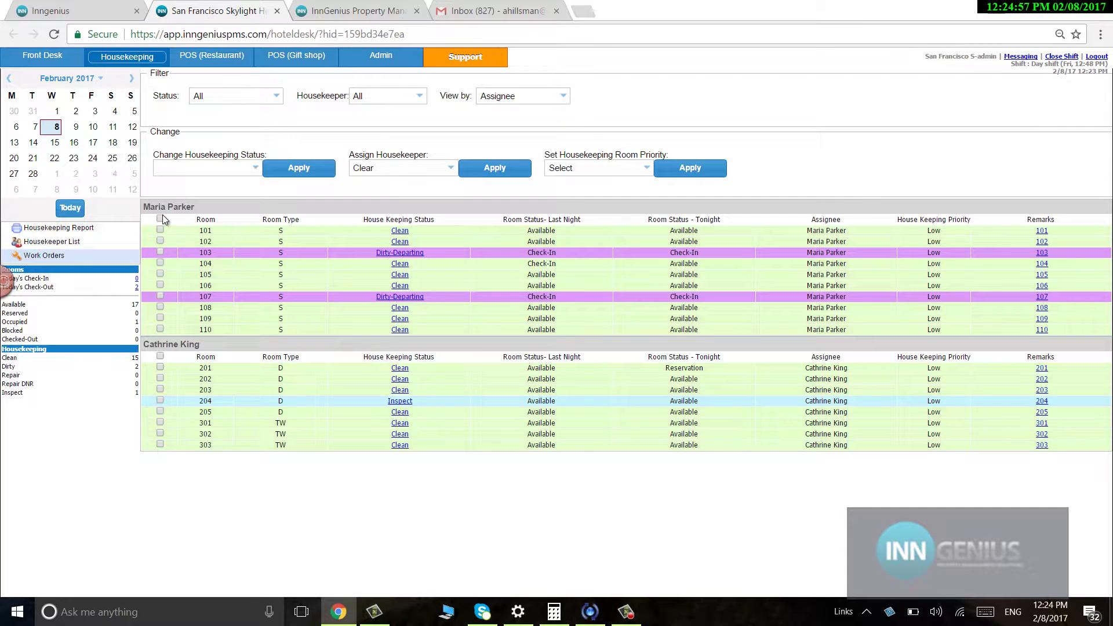
Set the checked rooms 101–110 to Dirty housekeeping status
left_click(256, 167)
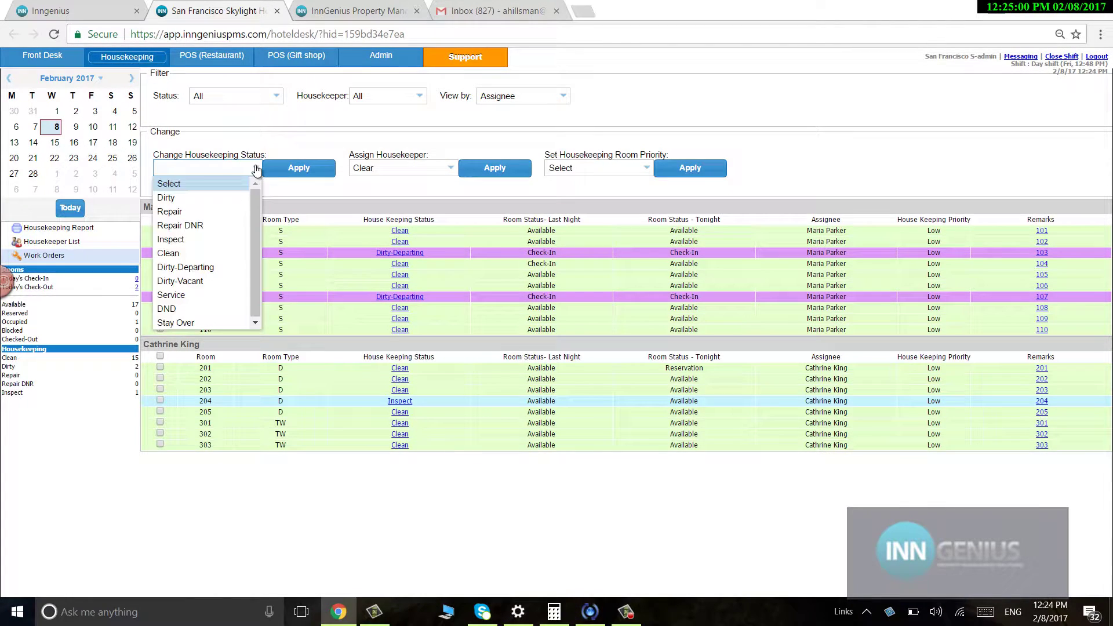
left_click(182, 199)
left_click(307, 171)
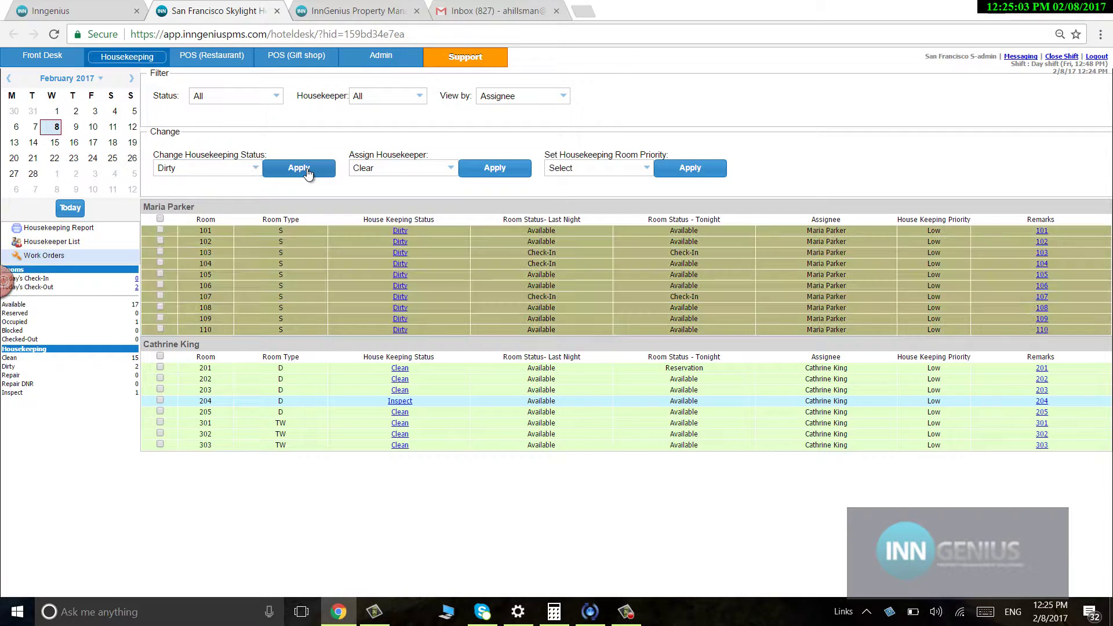
Reselect all rooms 101–110 and change their housekeeping status to Clean
left_click(33, 55)
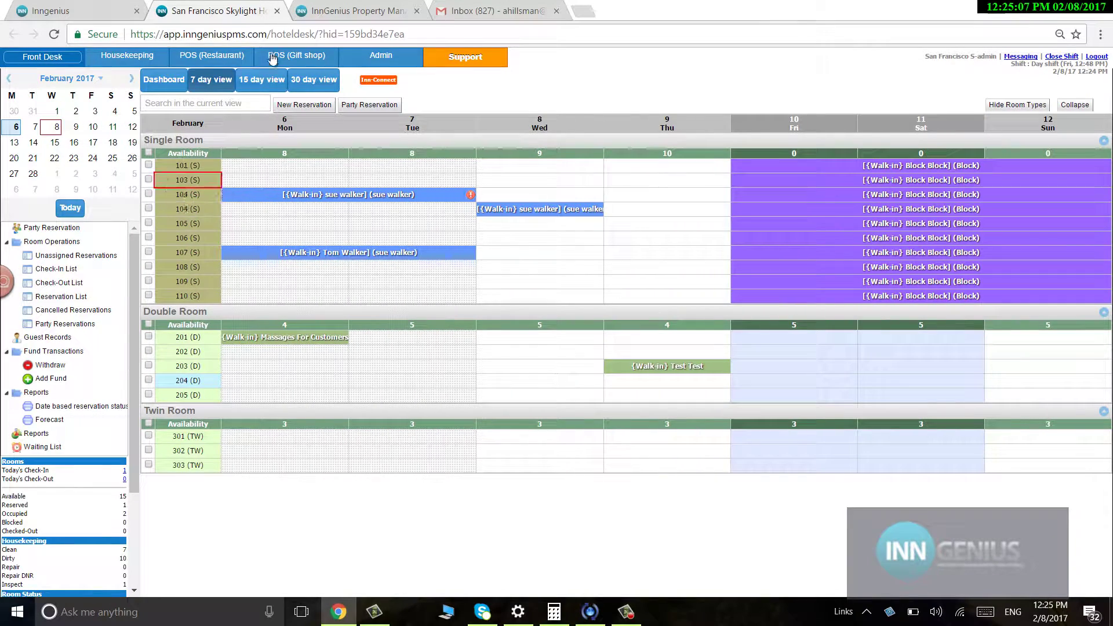
left_click(146, 60)
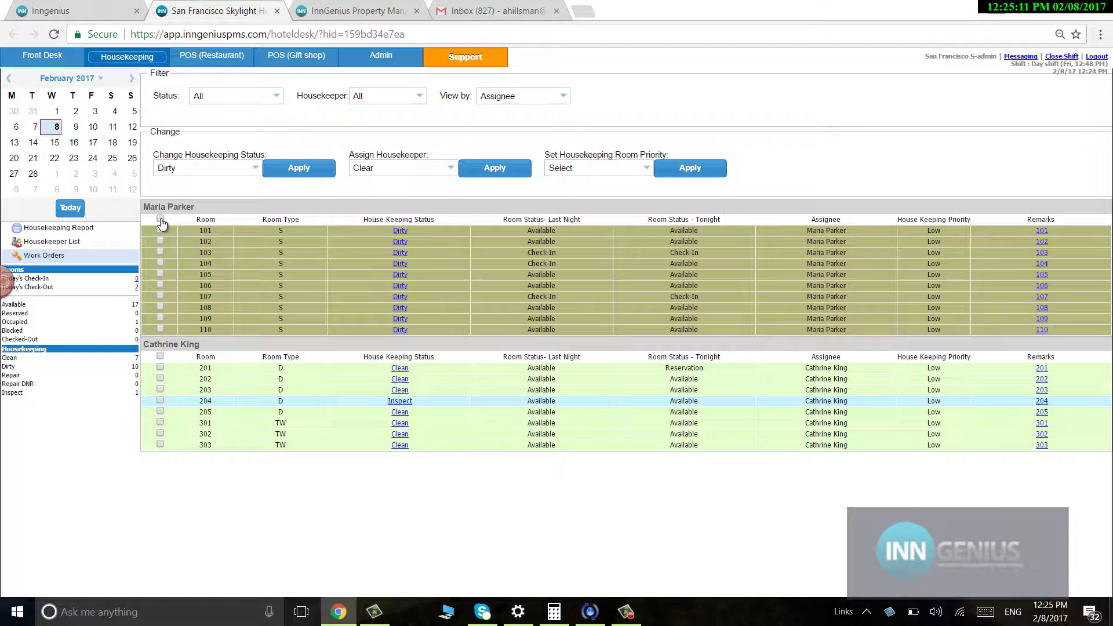
left_click(161, 219)
left_click(257, 172)
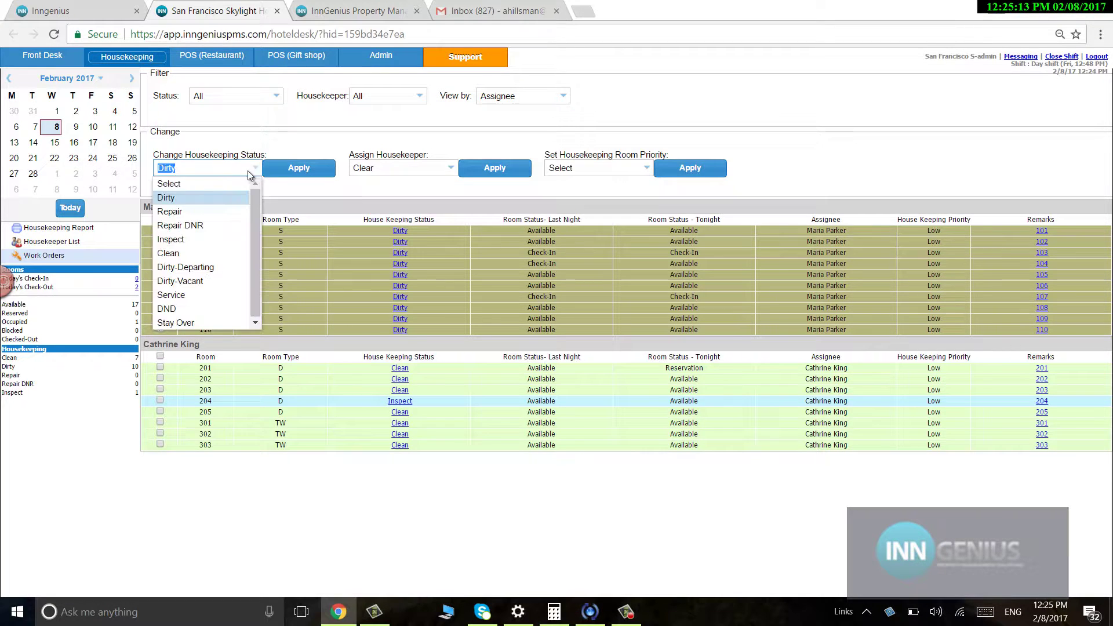
left_click(191, 254)
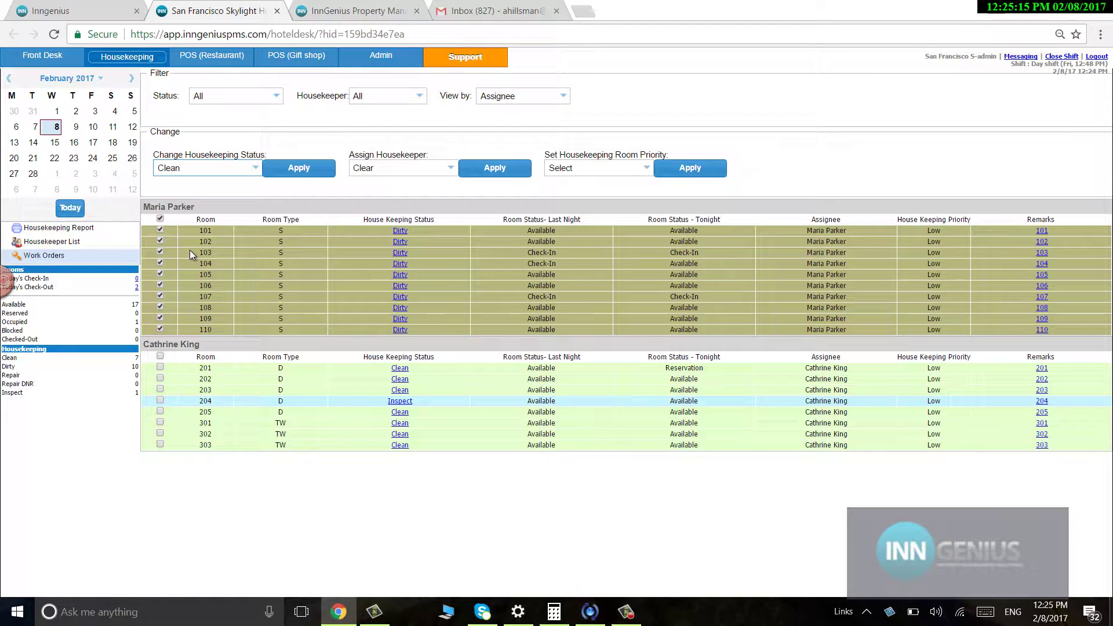
left_click(309, 171)
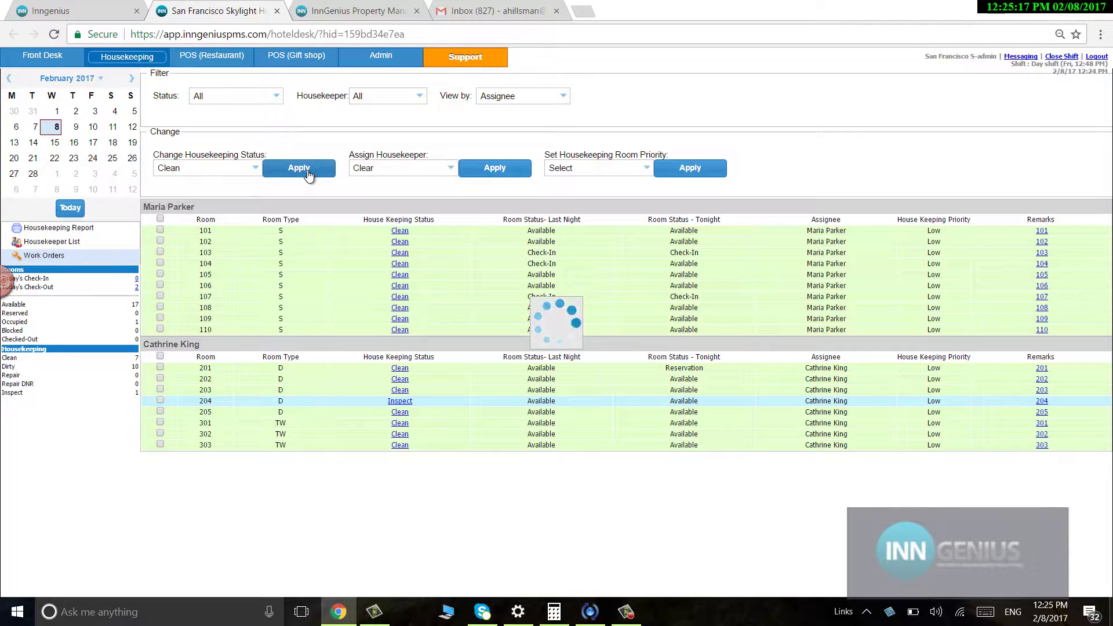
Cancel the 'Test' walk-in booking in Double Room 203 on 9 February and confirm
left_click(26, 61)
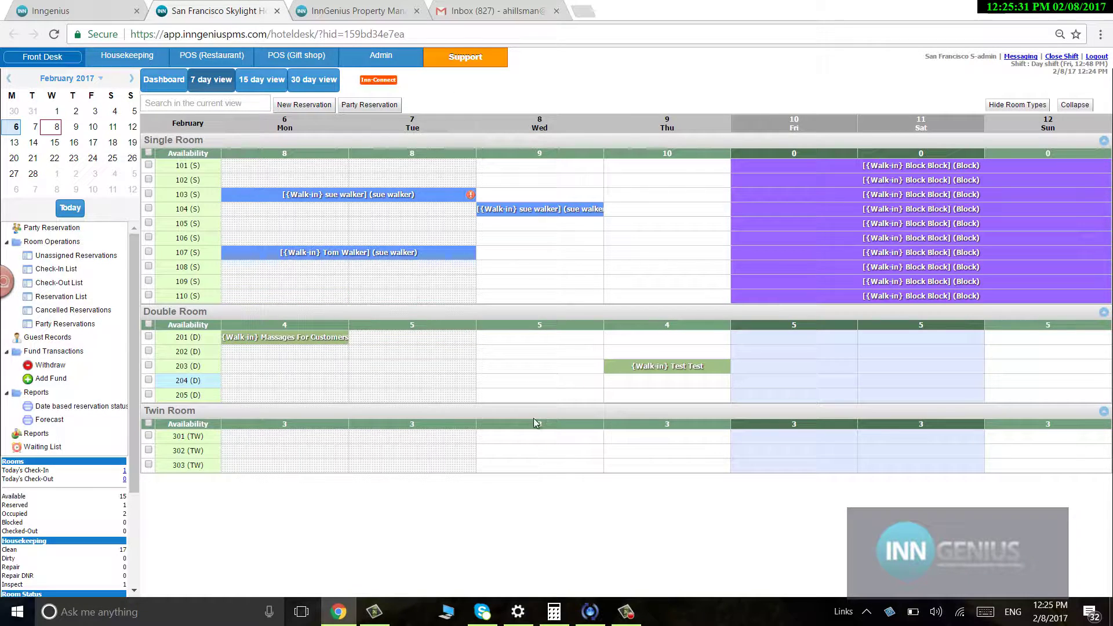
left_click(658, 370)
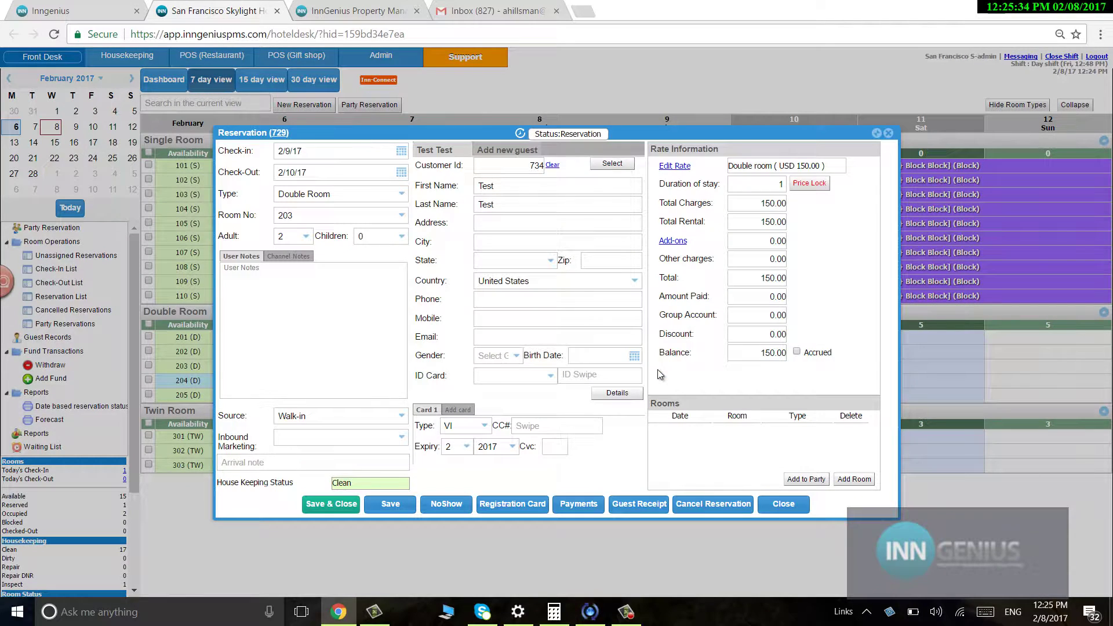
left_click(695, 512)
left_click(497, 347)
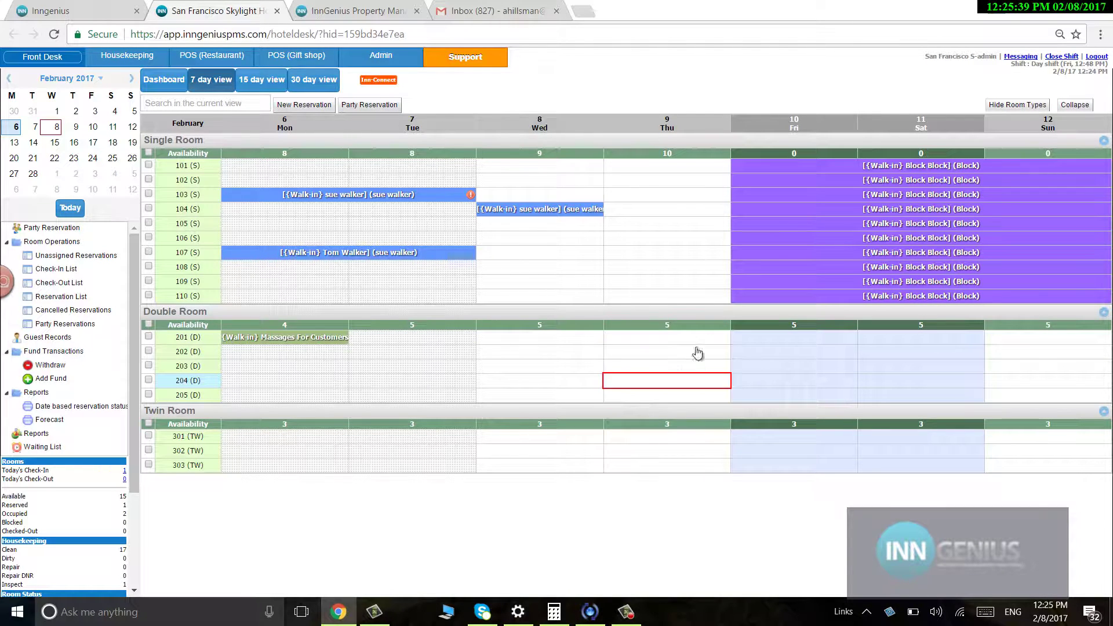
Clear the reservation list filters and reinstate the cancelled Test reservation for room 203
left_click(72, 296)
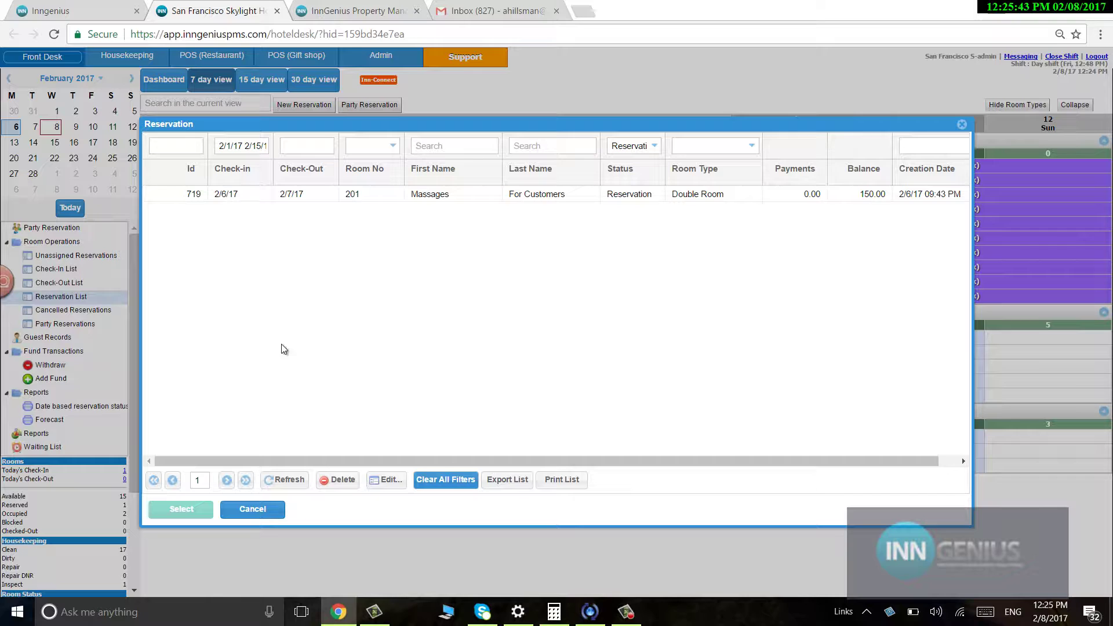
left_click(428, 481)
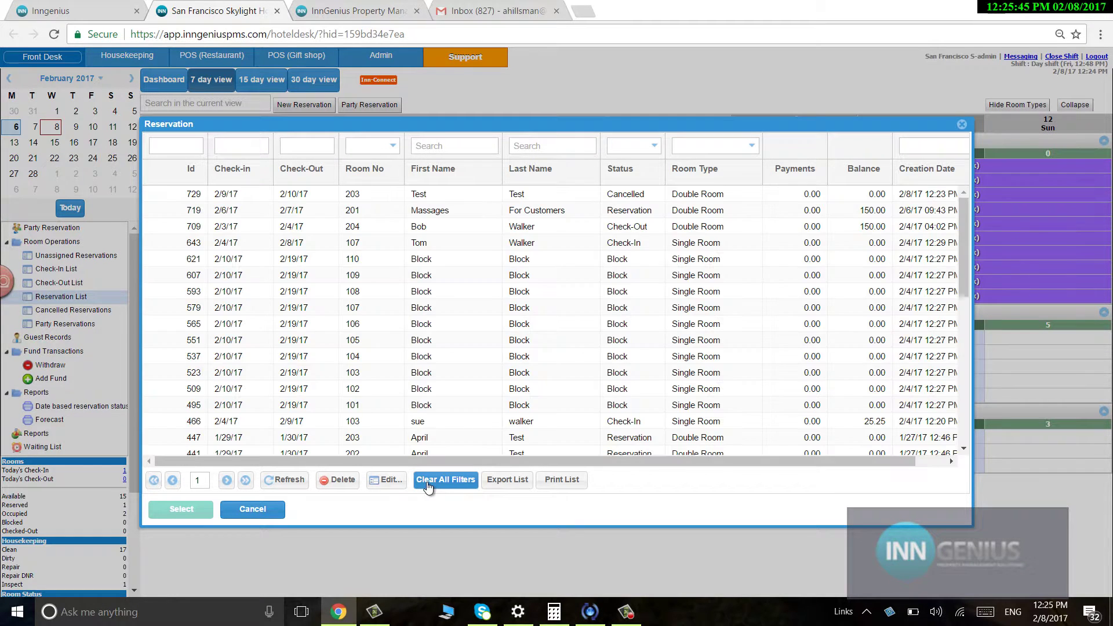
left_click(440, 145)
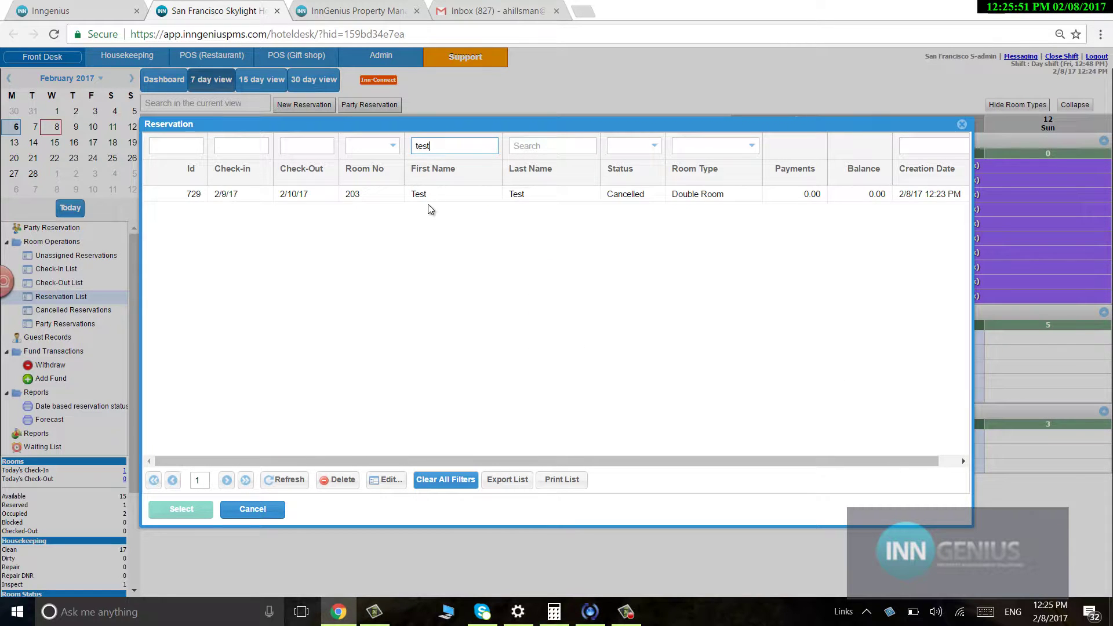
double_click(427, 201)
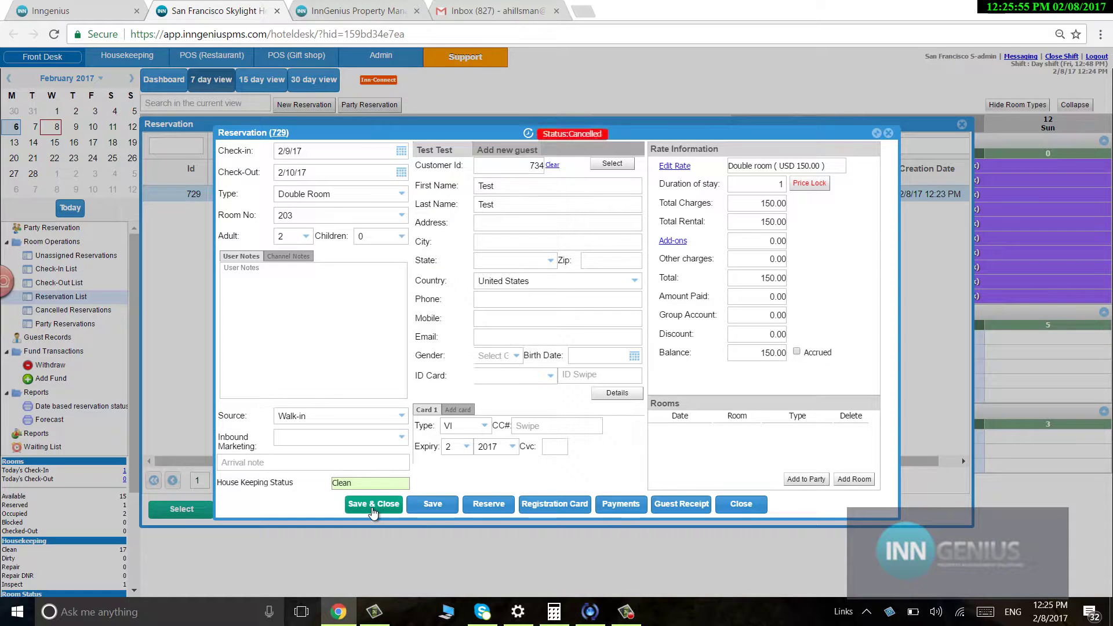
left_click(492, 508)
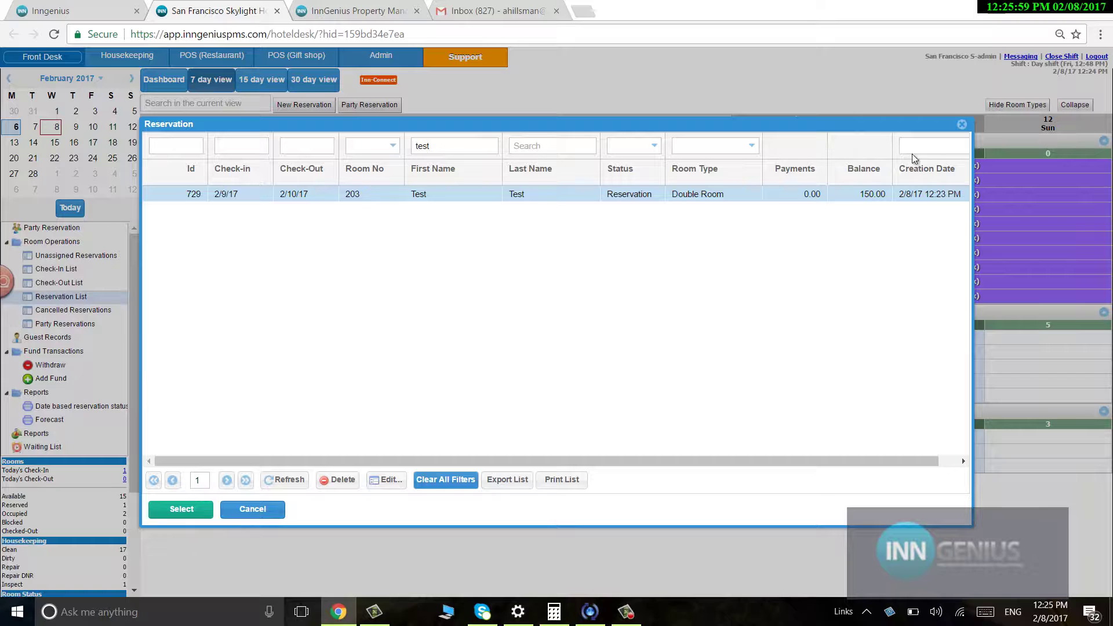
left_click(962, 124)
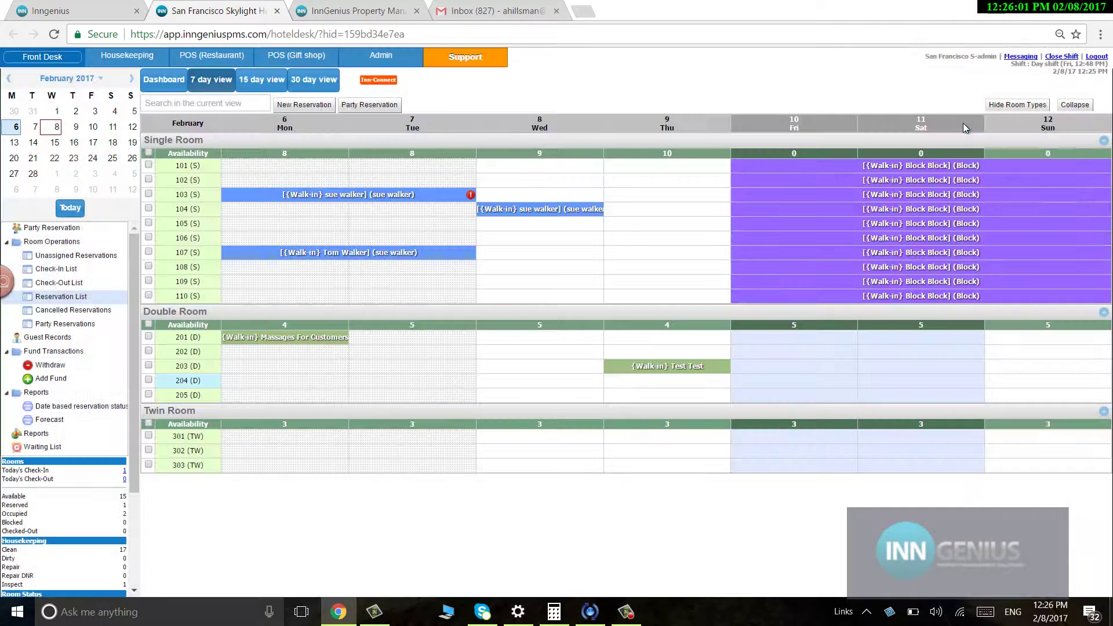
Reopen the reservation list with filters cleared, search first name 'bob', then close it
left_click(60, 298)
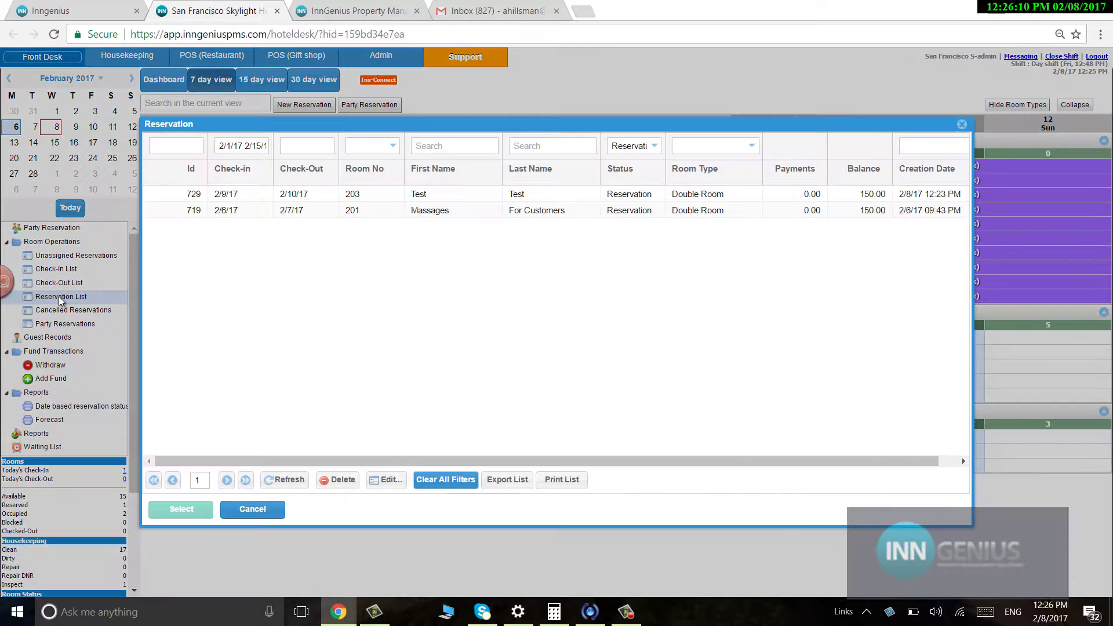
left_click(445, 480)
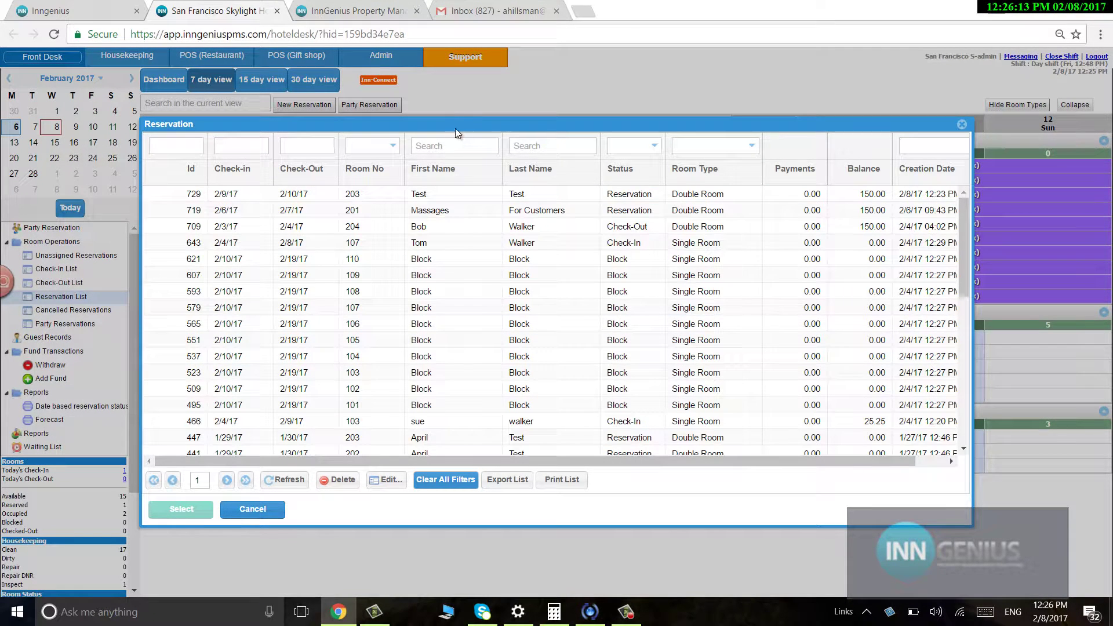
left_click(453, 148)
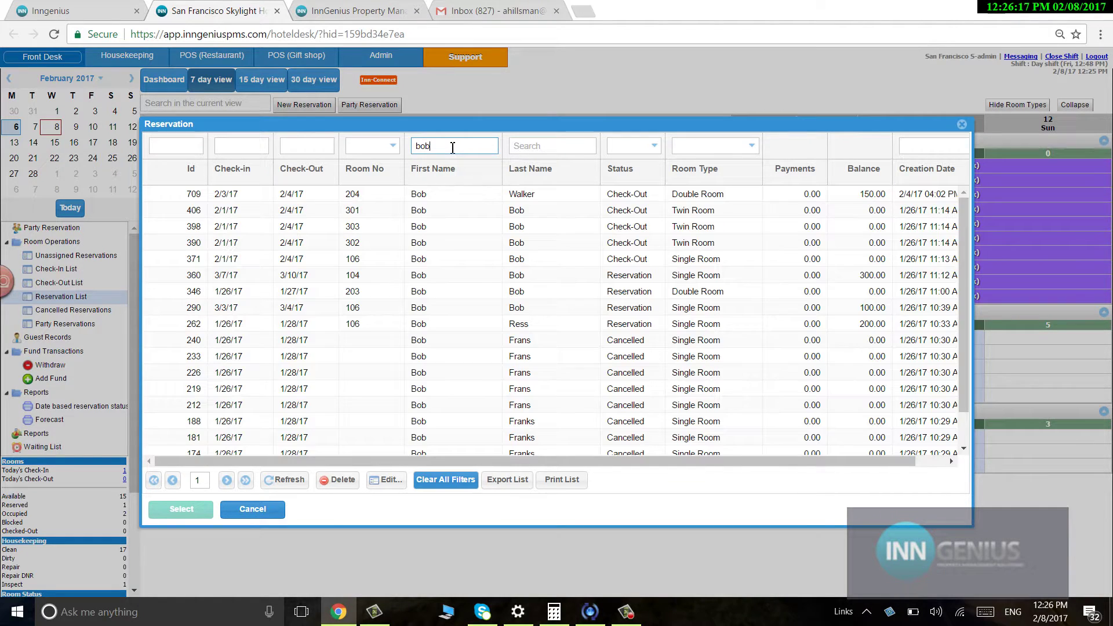
left_click(961, 126)
Start a Single Room 108 booking for 8 February with first name 'Bob', trying several last names
left_click(528, 278)
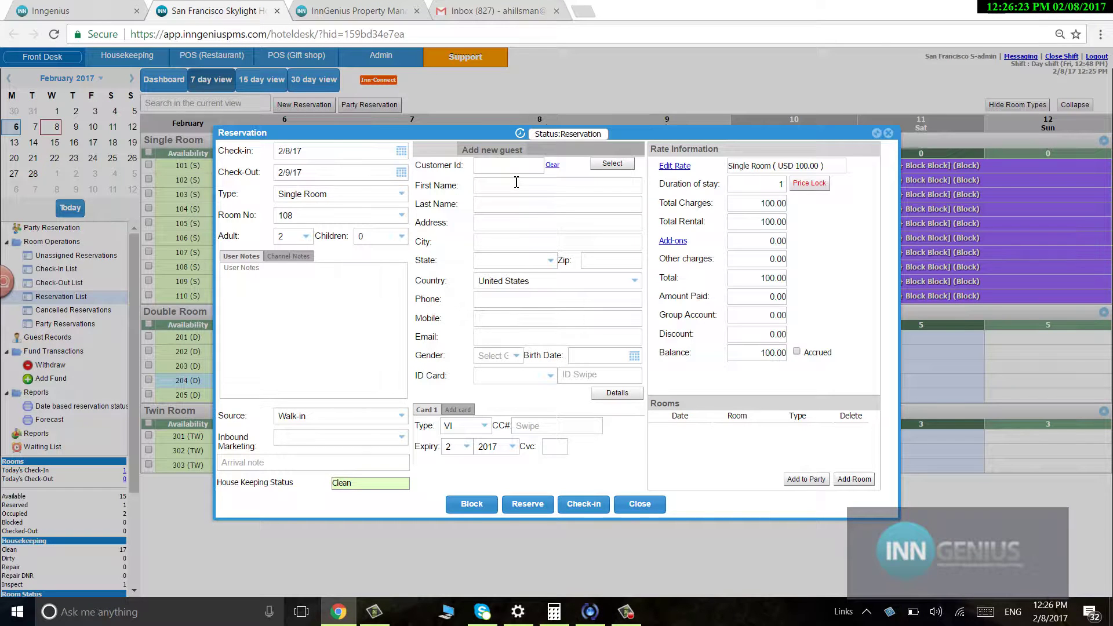
left_click(516, 182)
type("Bo")
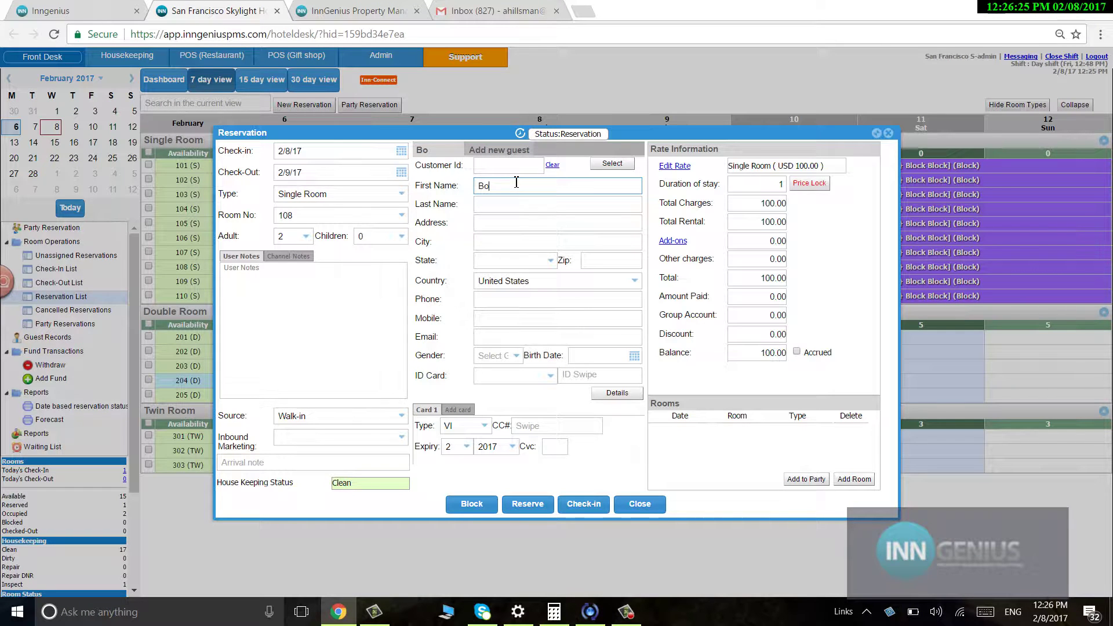
type("b")
left_click(502, 202)
type("W")
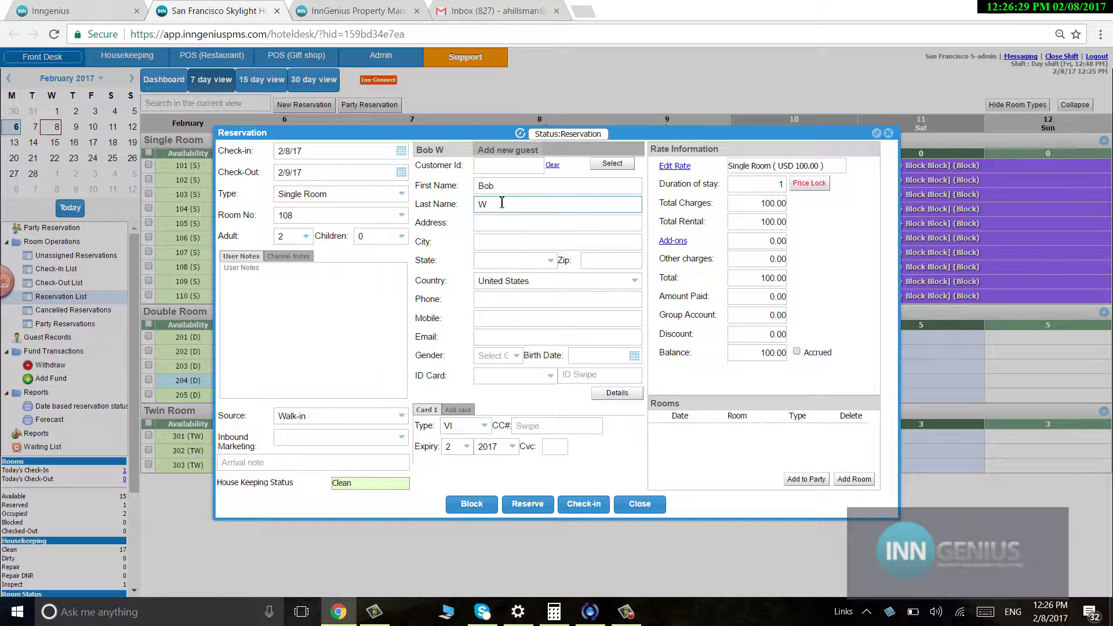
type("S")
key("BackSpace")
type("B")
key("BackSpace")
type("Kl")
key("BackSpace")
key("BackSpace")
Change the first name to 'Test' and last name to 'Te', then close the form unsaved
double_click(502, 188)
key("BackSpace")
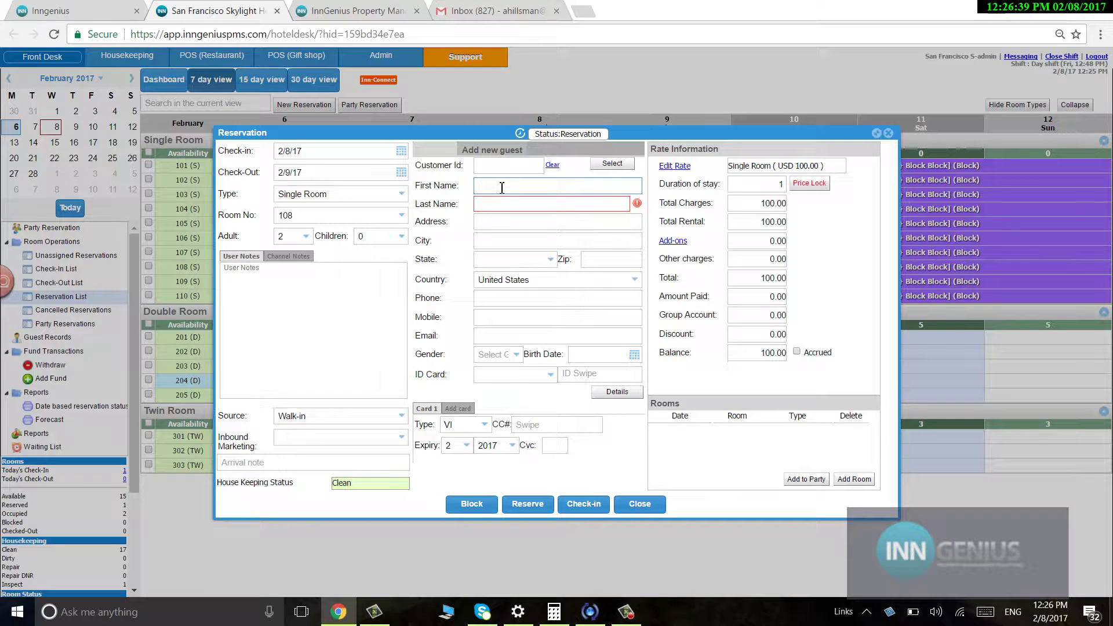
type("Test")
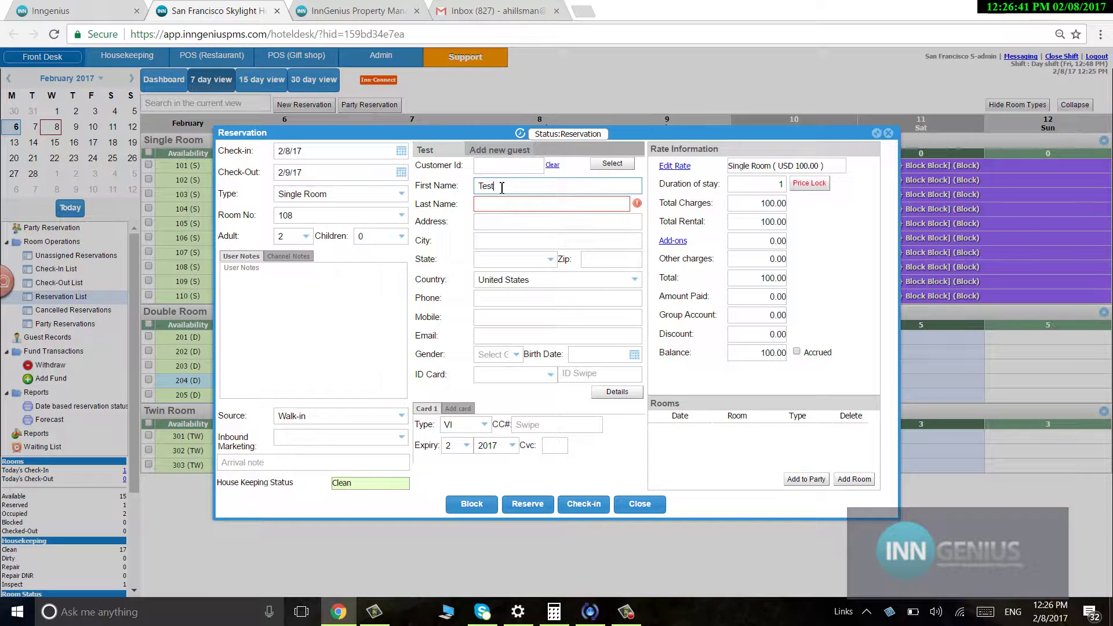
left_click(490, 204)
type("T")
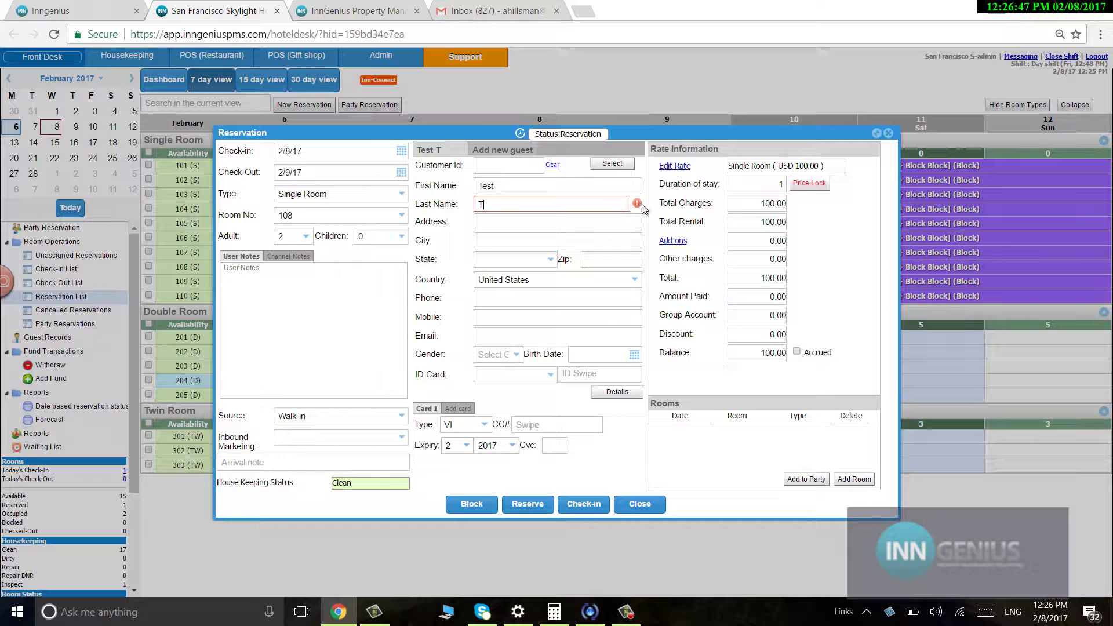
type("e")
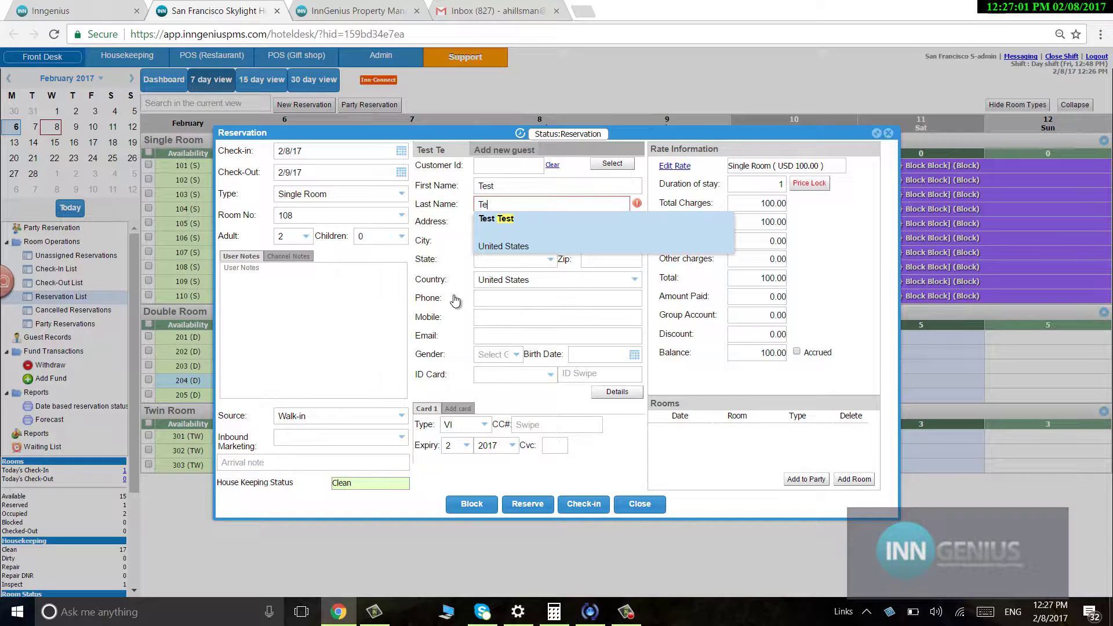
left_click(882, 132)
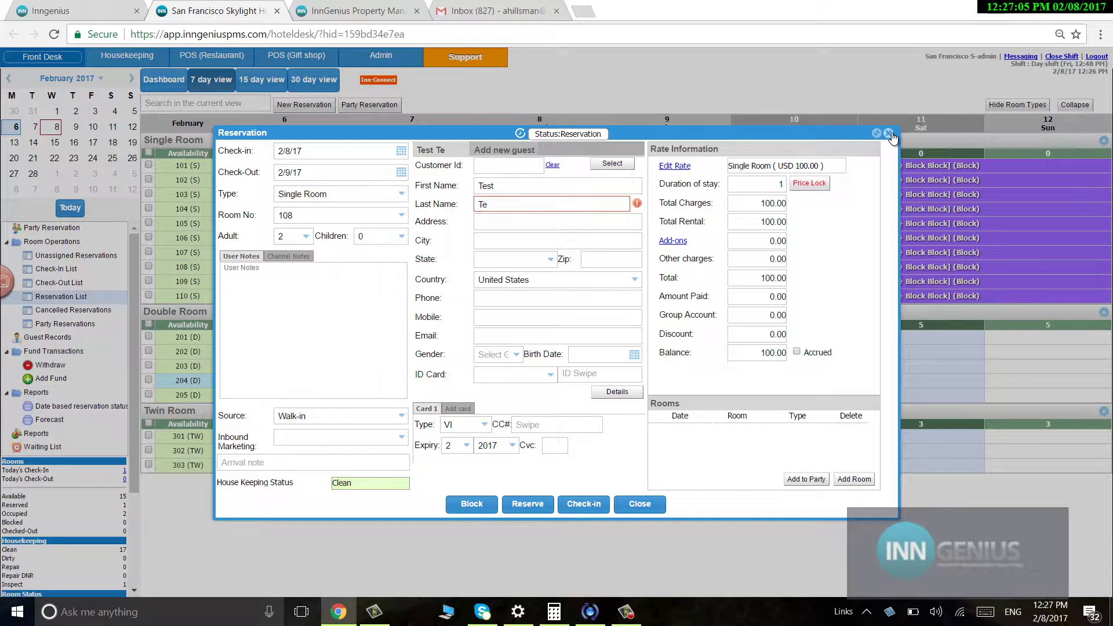
left_click(890, 133)
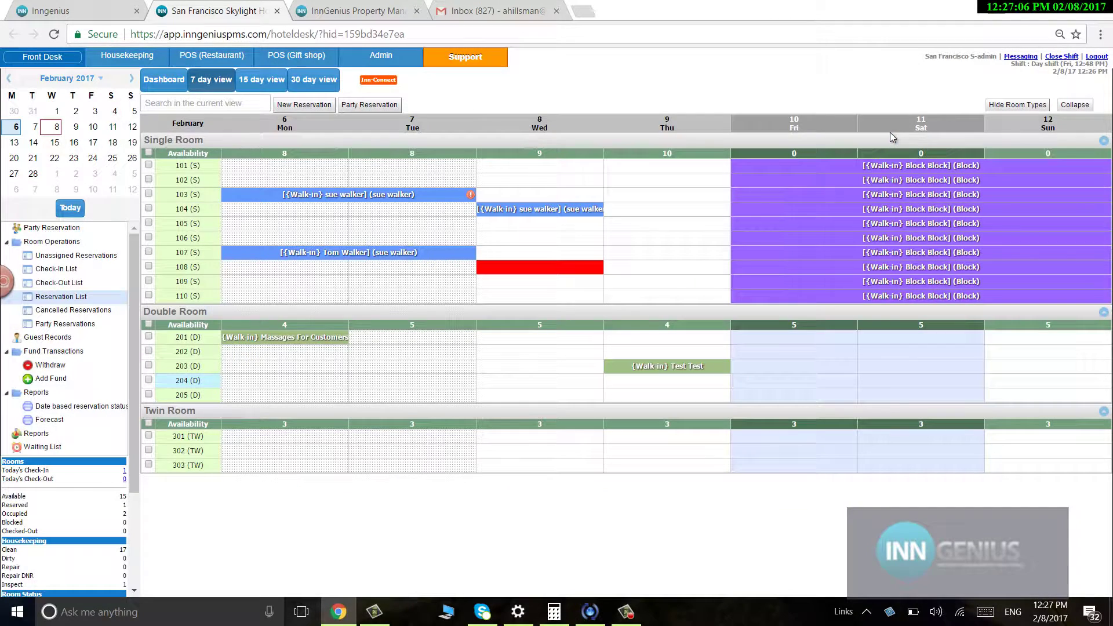
Open the Reports page and scroll through its revenue, guest and auditing reports
left_click(37, 434)
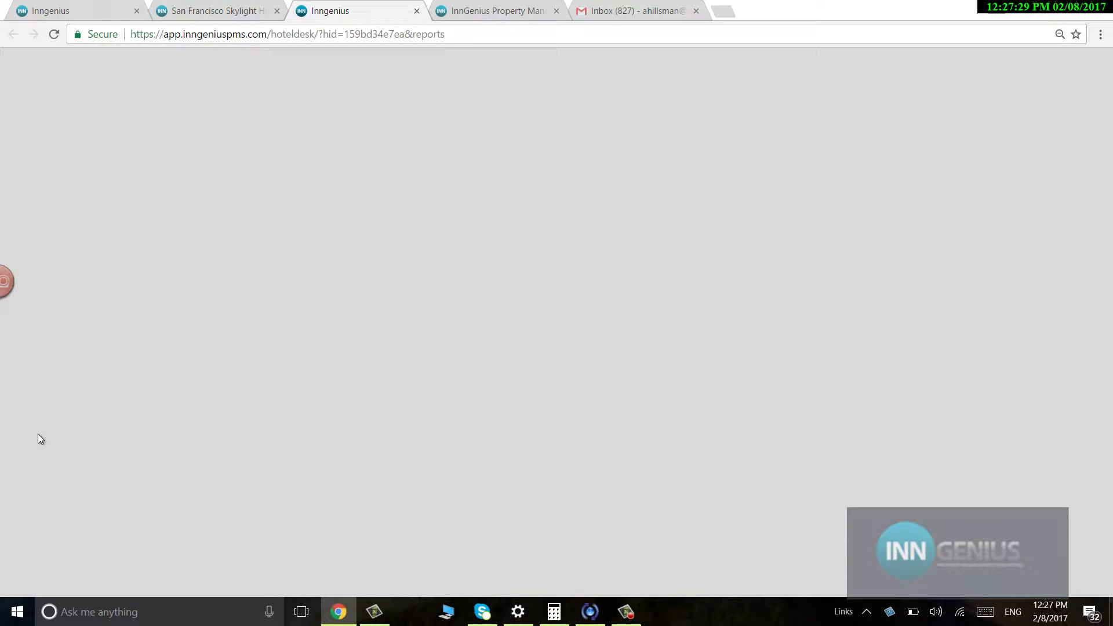
scroll(352, 357, "down", 1)
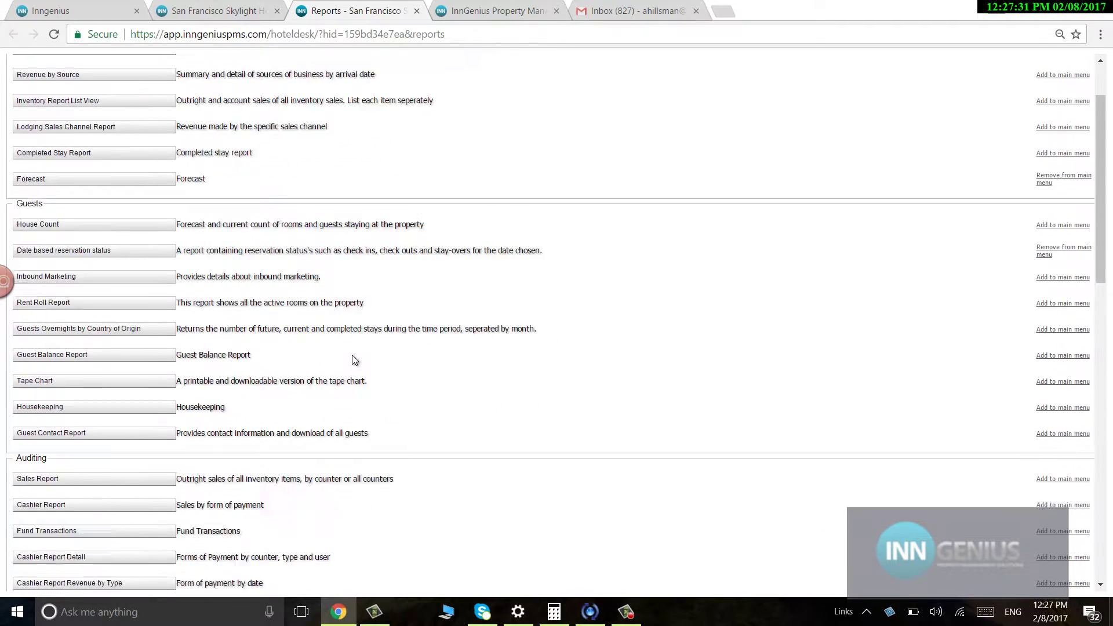
scroll(353, 358, "down", 7)
scroll(353, 357, "up", 7)
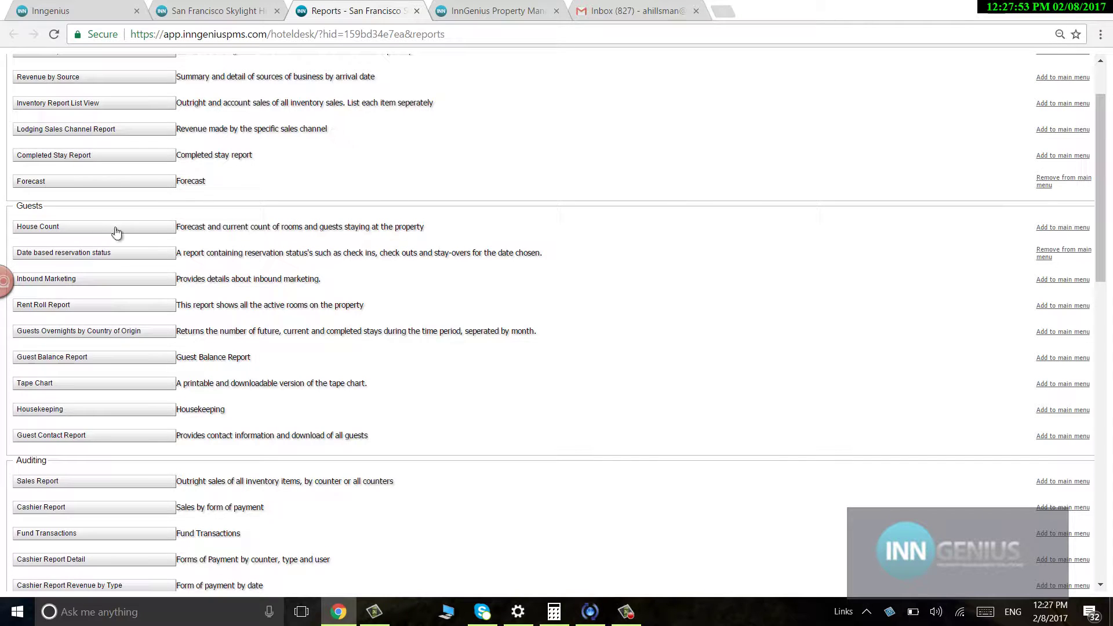
Go back to the 6–12 February front desk calendar and check the Test Test booking's dates
left_click(224, 17)
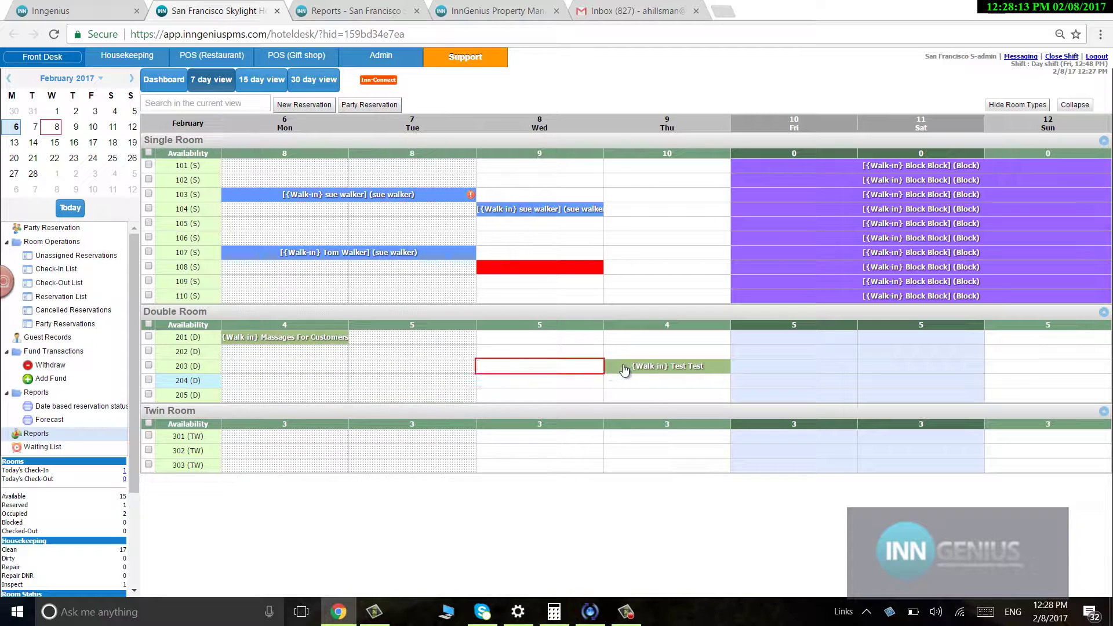
mouse_move(630, 370)
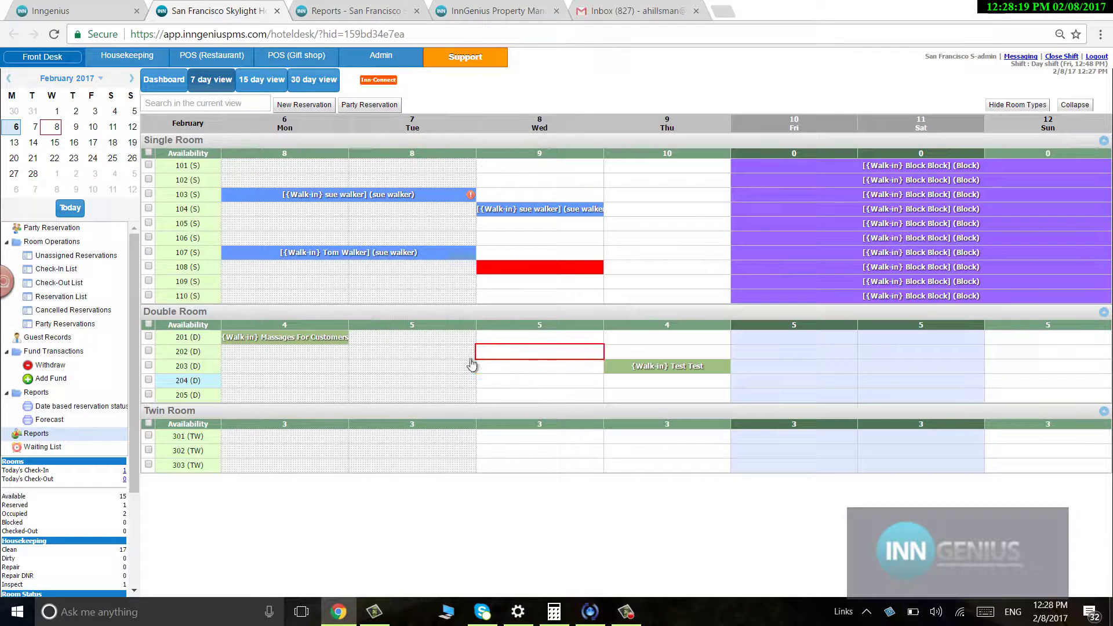
mouse_move(664, 369)
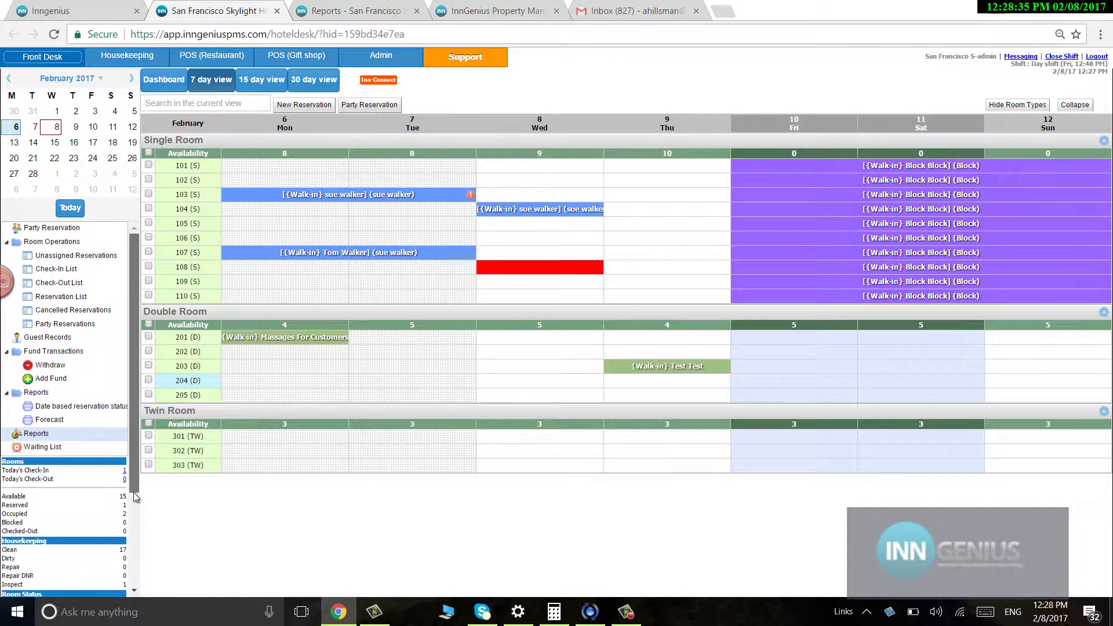
left_click_drag(133, 492, 131, 584)
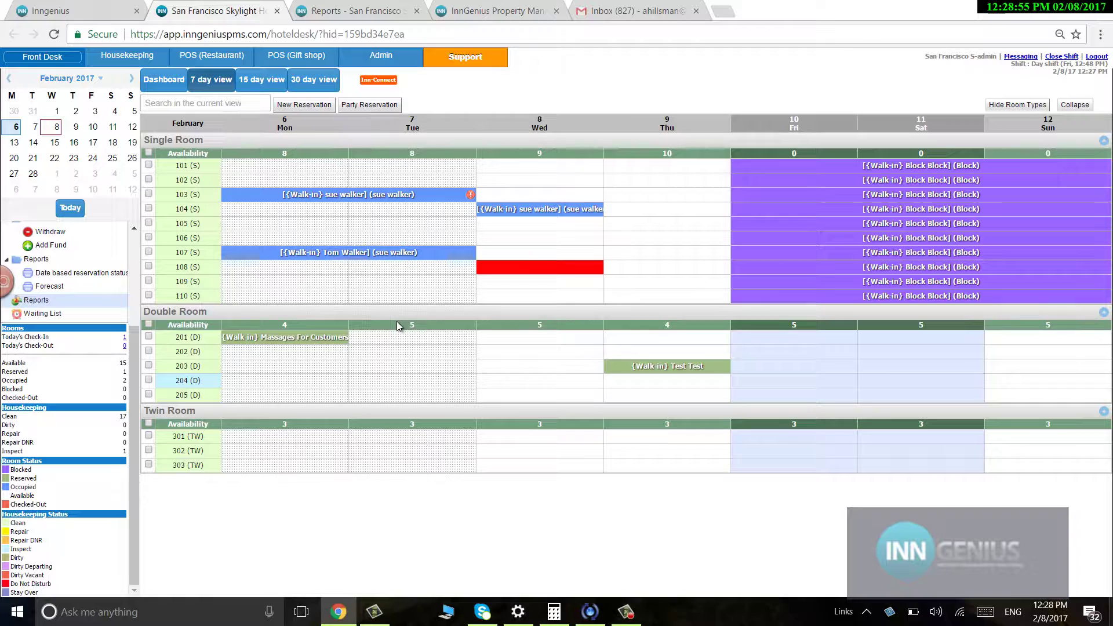
Check all Double Room rows, pick Wednesday the 8th for them, then uncheck them
left_click(149, 325)
left_click(518, 369)
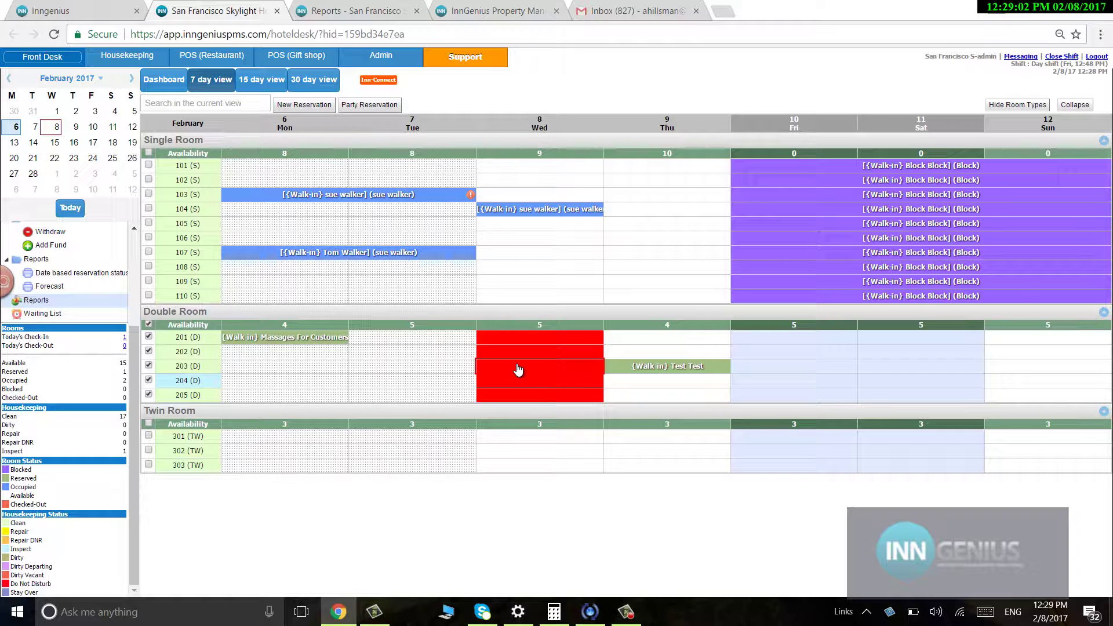
left_click(149, 325)
Ring up black tea and coffee (3.54) on the Restaurant POS, then switch to the Gift shop POS
left_click(190, 57)
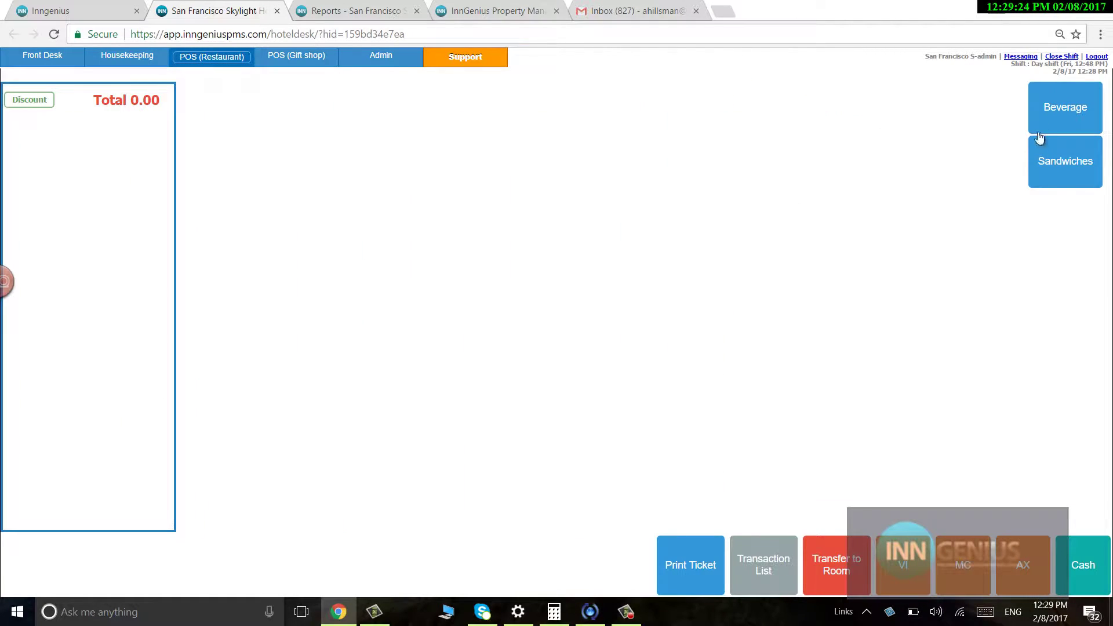
left_click(1046, 111)
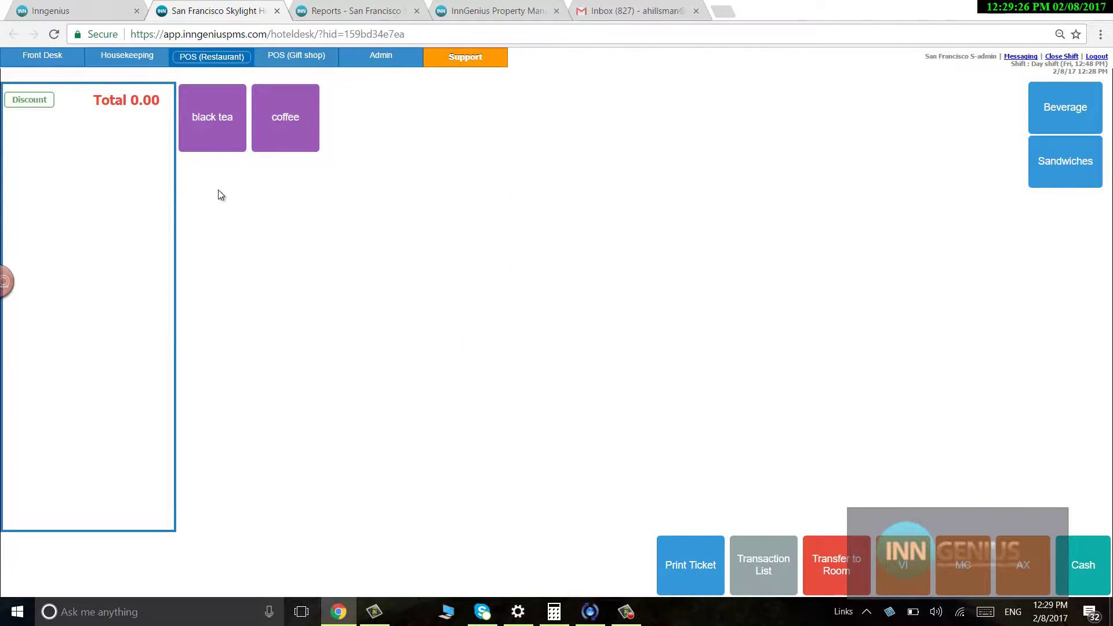
left_click(231, 142)
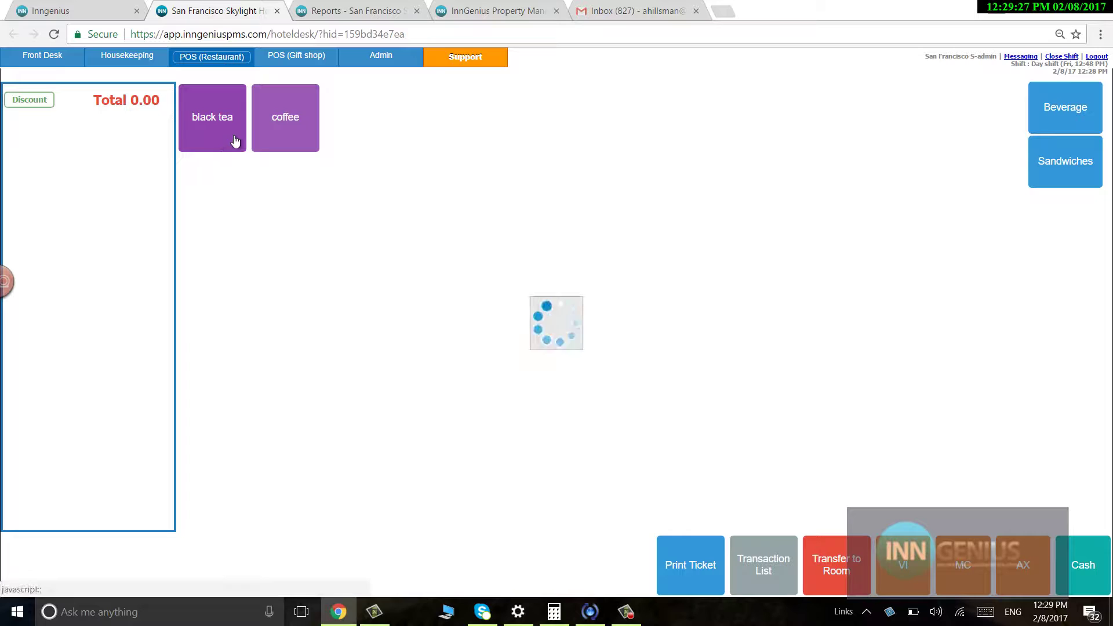
left_click(277, 135)
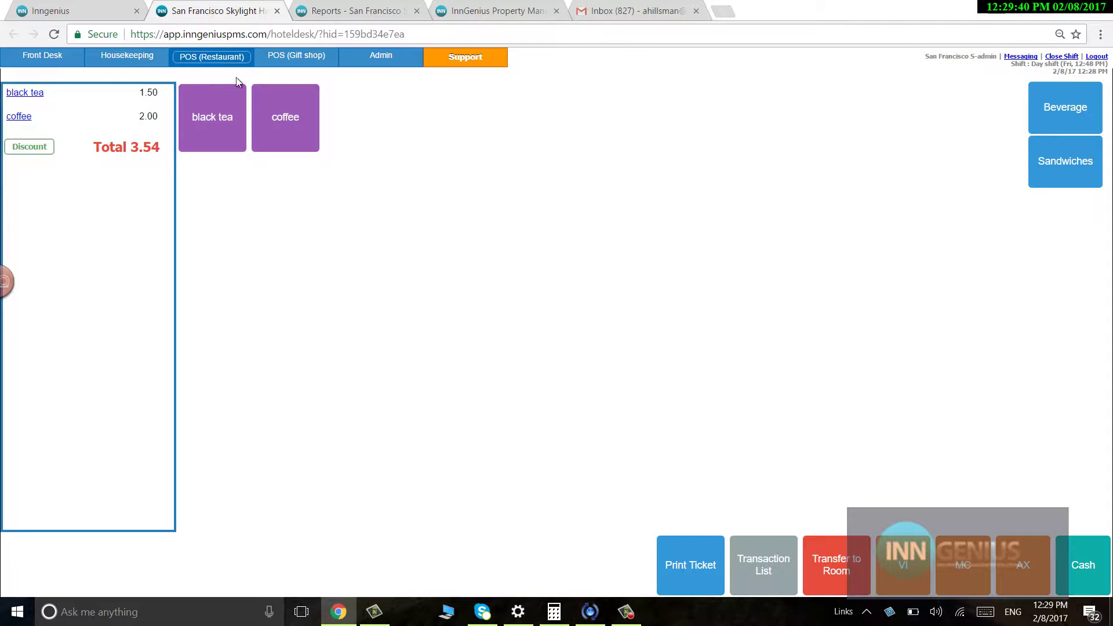
left_click(296, 58)
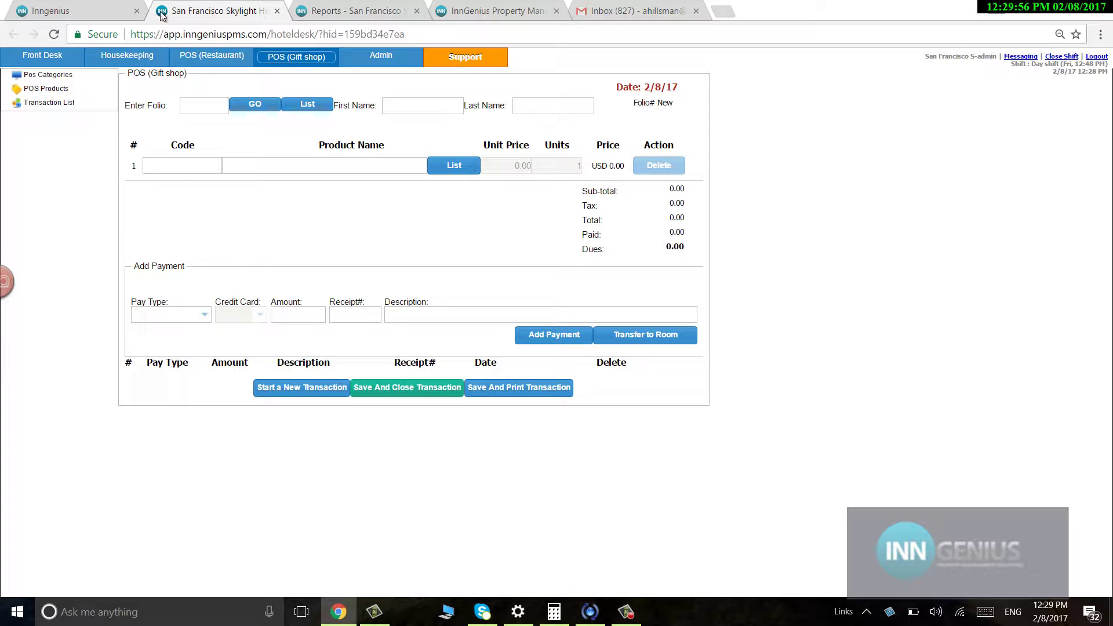
View the Housekeeping room list, then go back to the Front Desk calendar
left_click(134, 58)
left_click(42, 58)
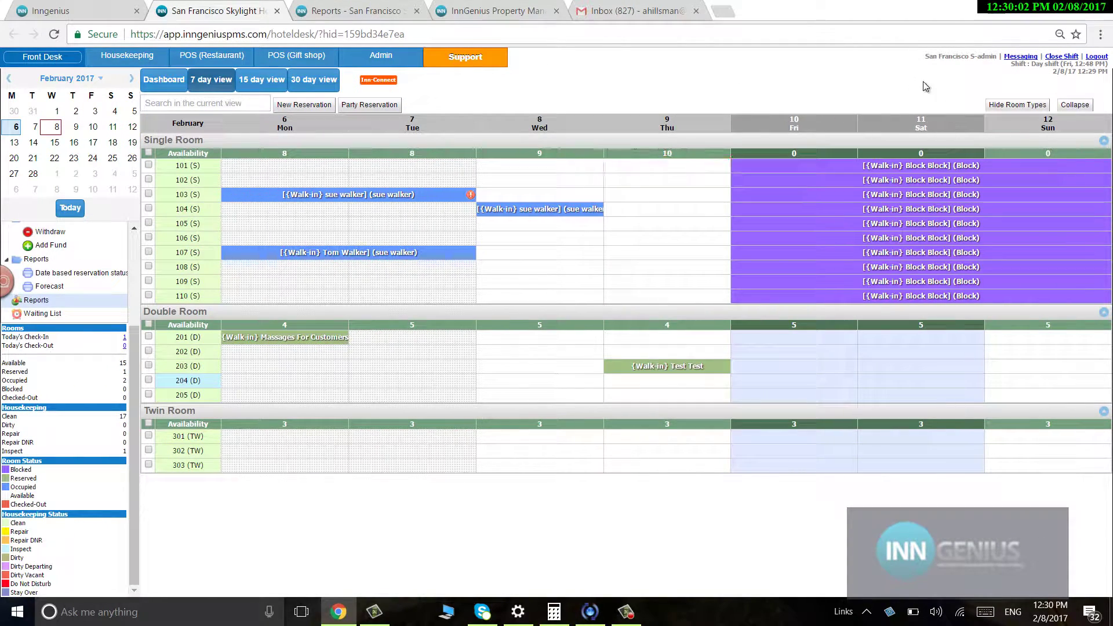
left_click(1020, 58)
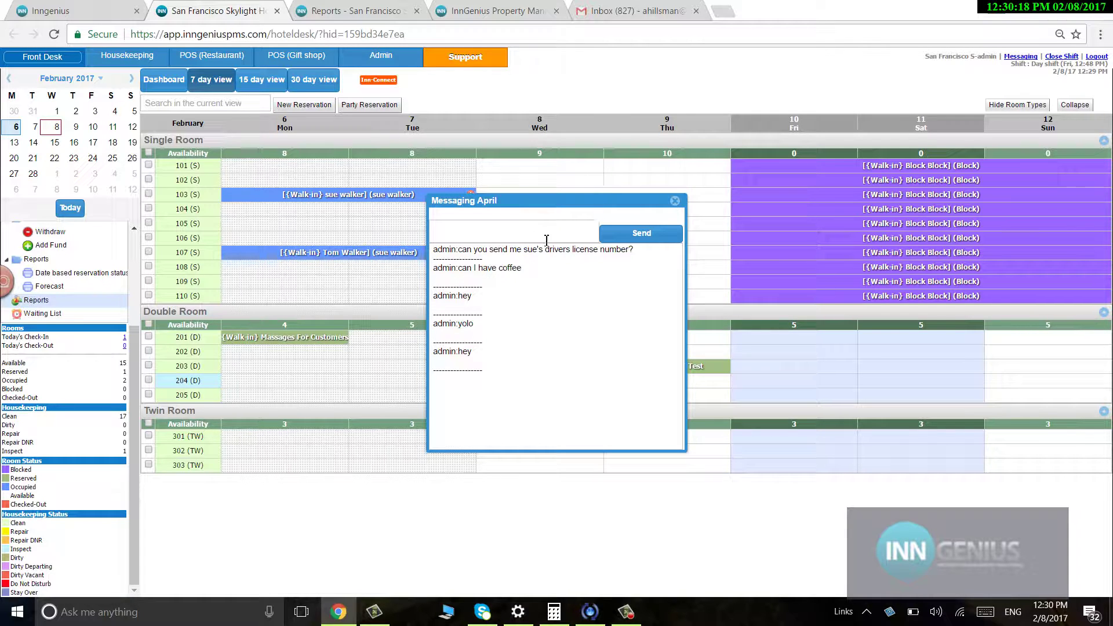
left_click(674, 201)
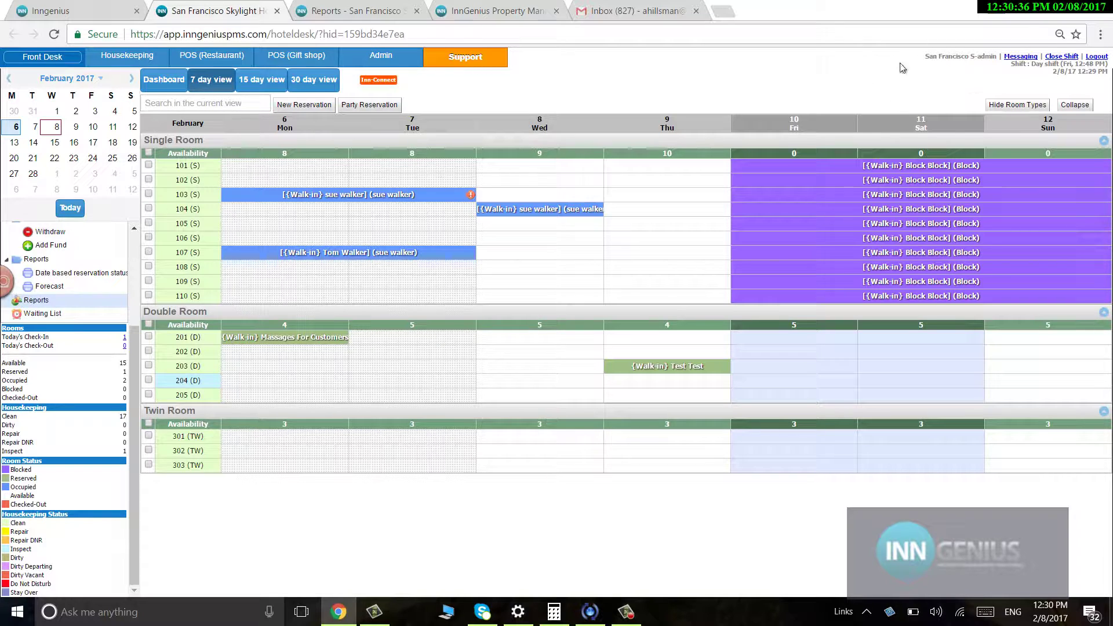
Toggle room-type grouping and collapse/expand, ending grouped with Single, Double and Twin sections expanded
left_click(1011, 107)
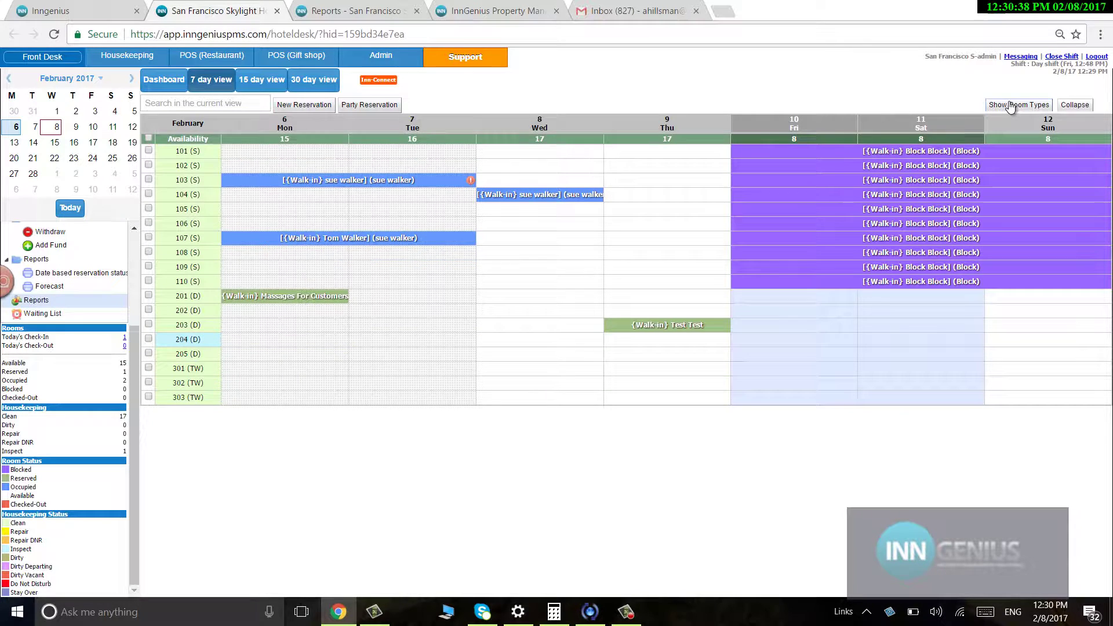
left_click(1011, 106)
left_click(1072, 105)
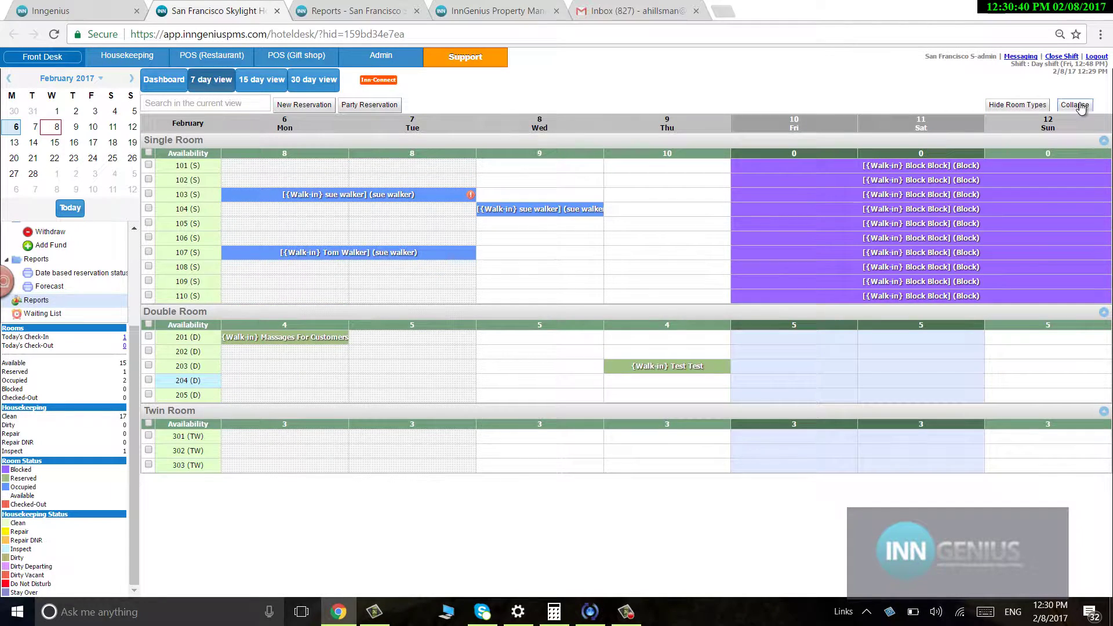
left_click(1073, 105)
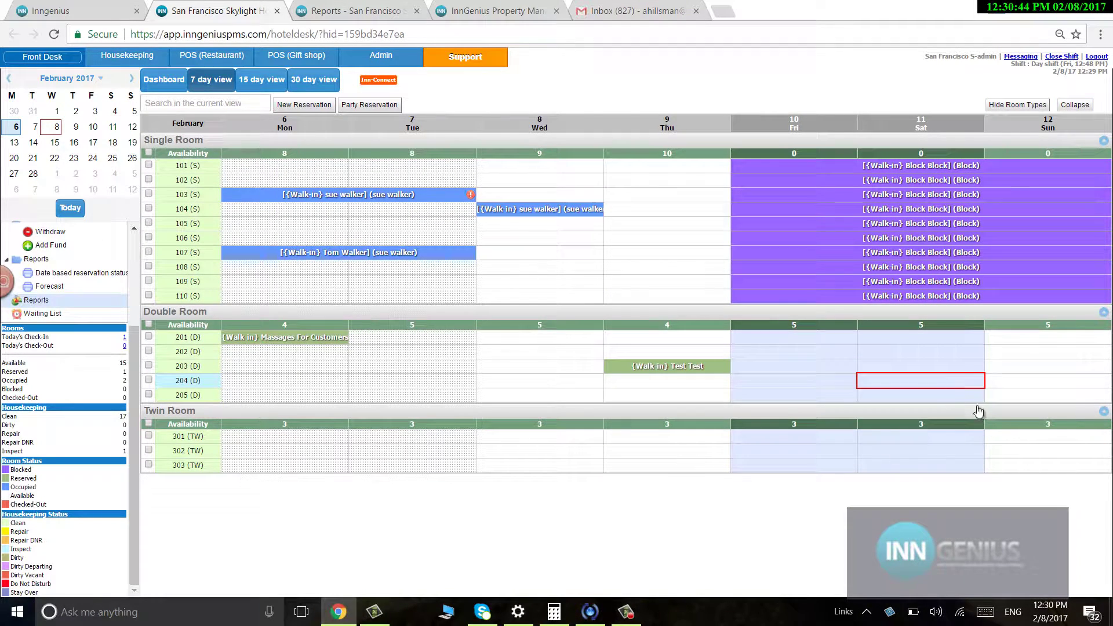
left_click(997, 104)
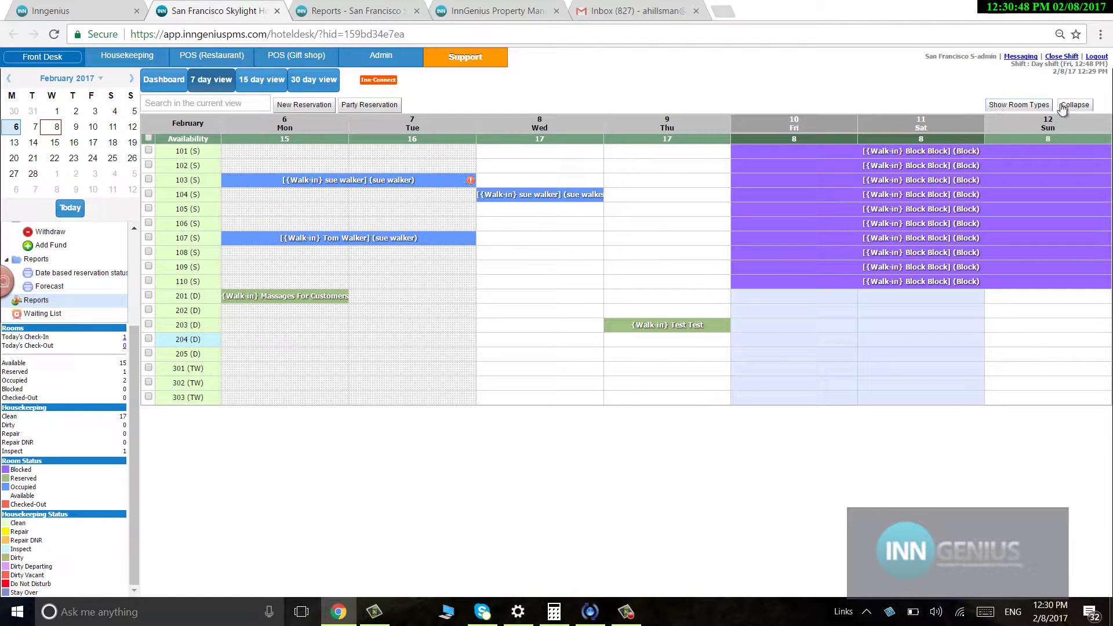
left_click(1018, 105)
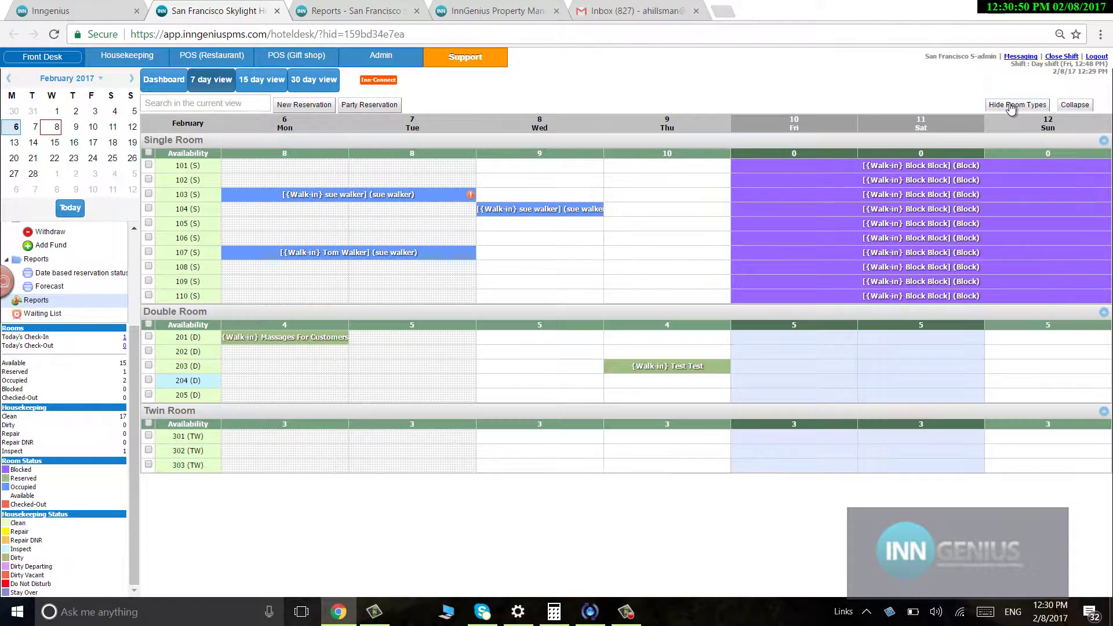
left_click(1075, 106)
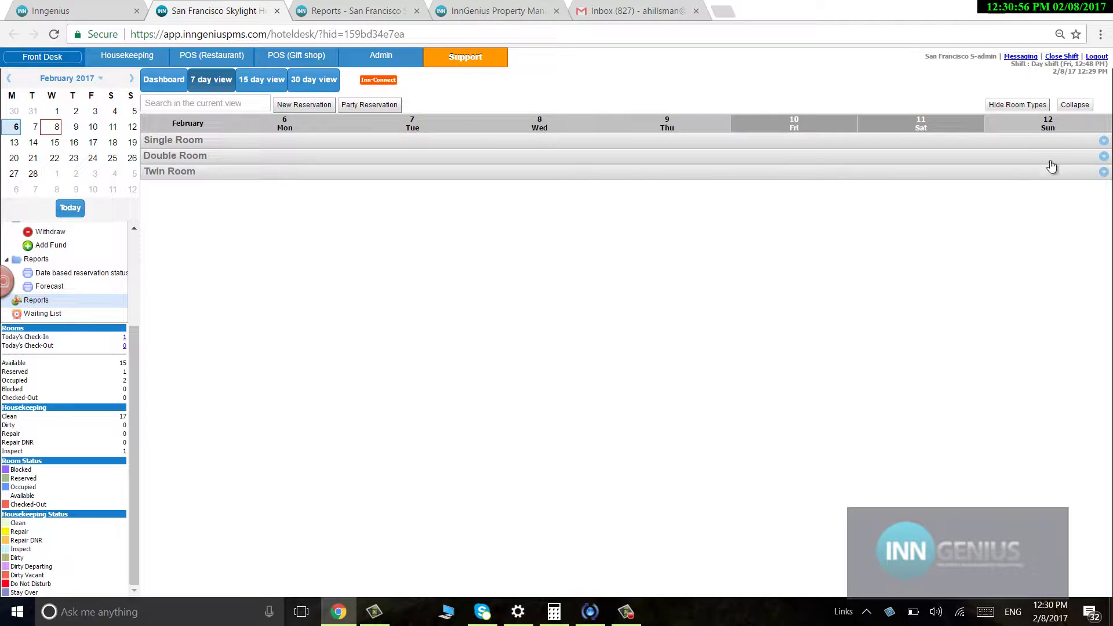
left_click(1067, 105)
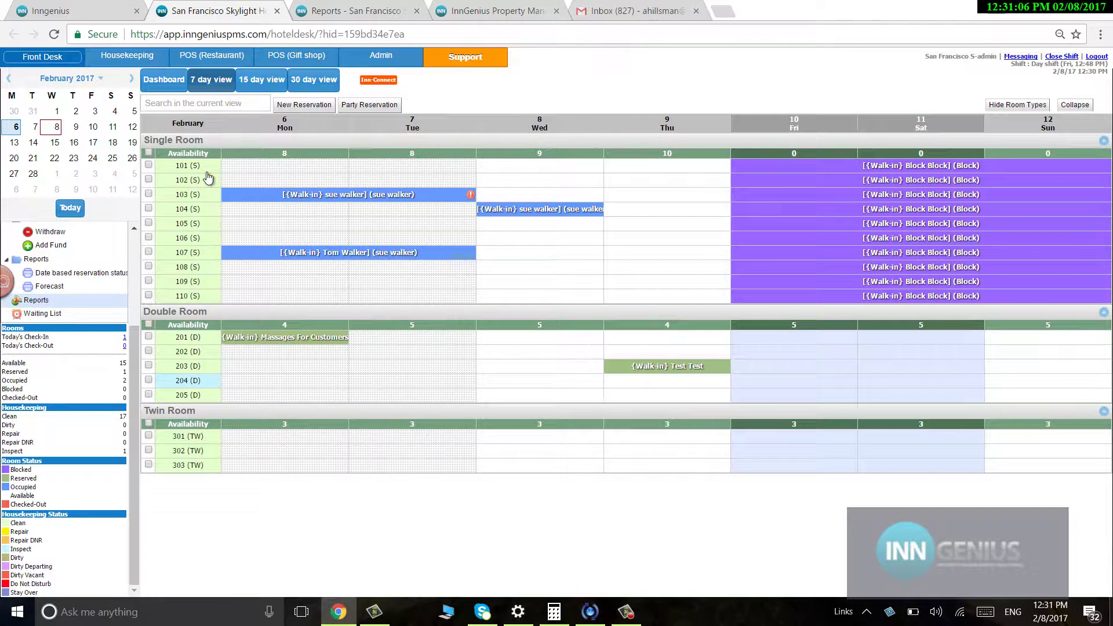
Change the Single Room type's sort order to 3 in Admin Room Types
left_click(374, 58)
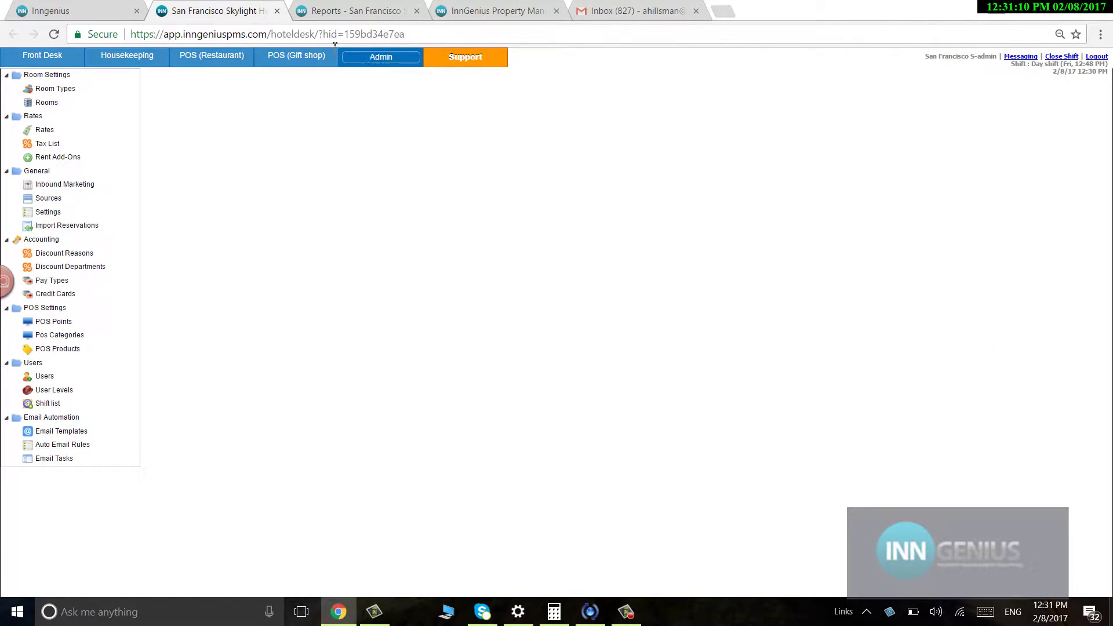
left_click(65, 90)
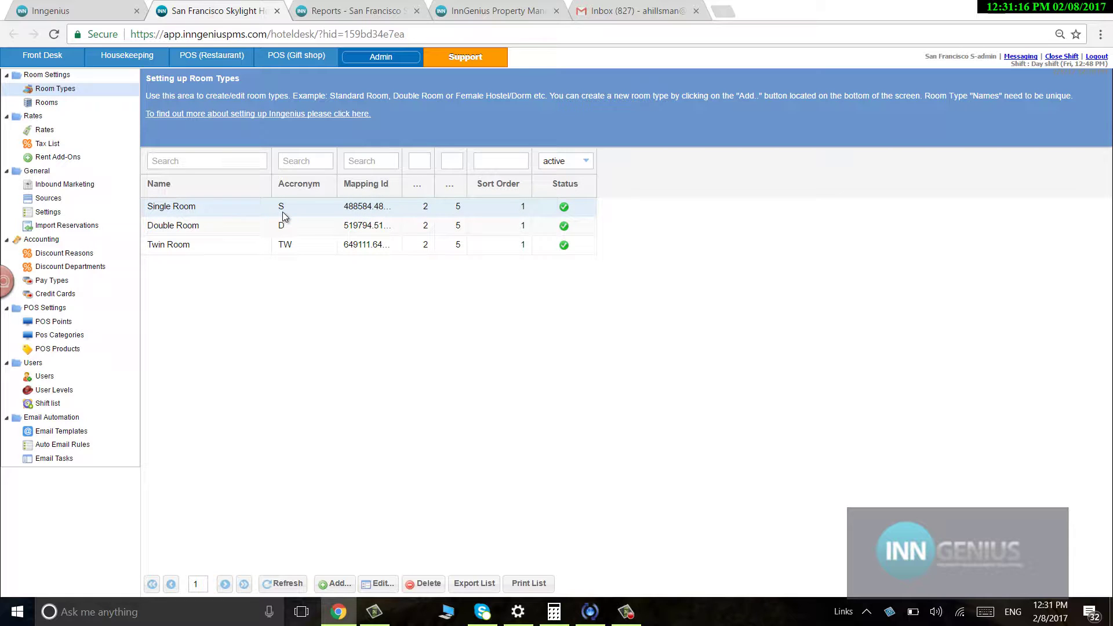
double_click(381, 210)
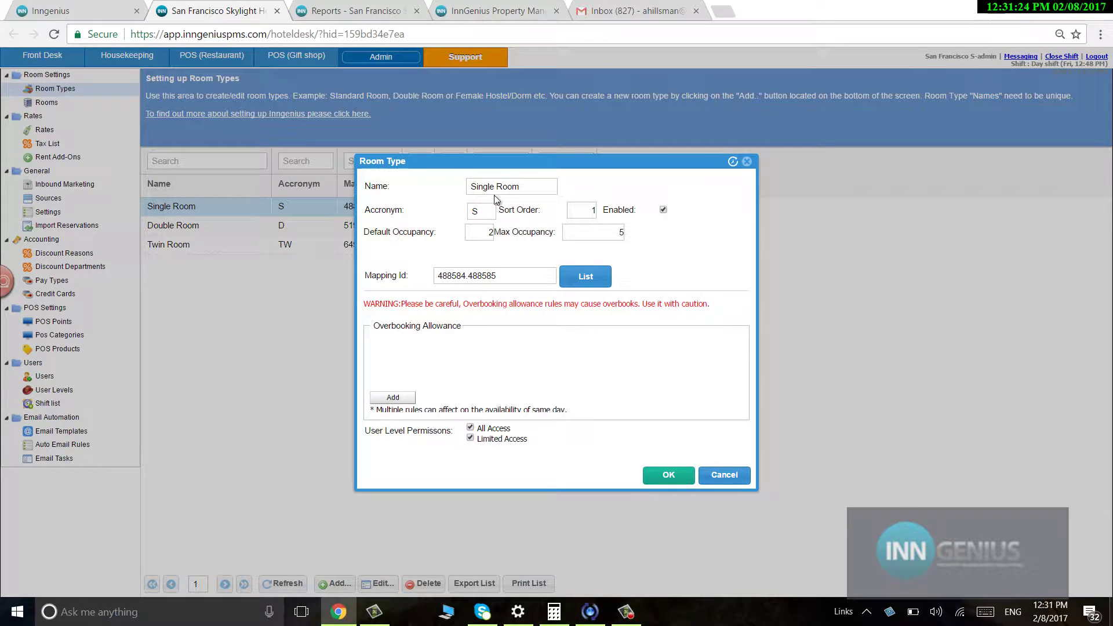
double_click(589, 211)
left_click(664, 476)
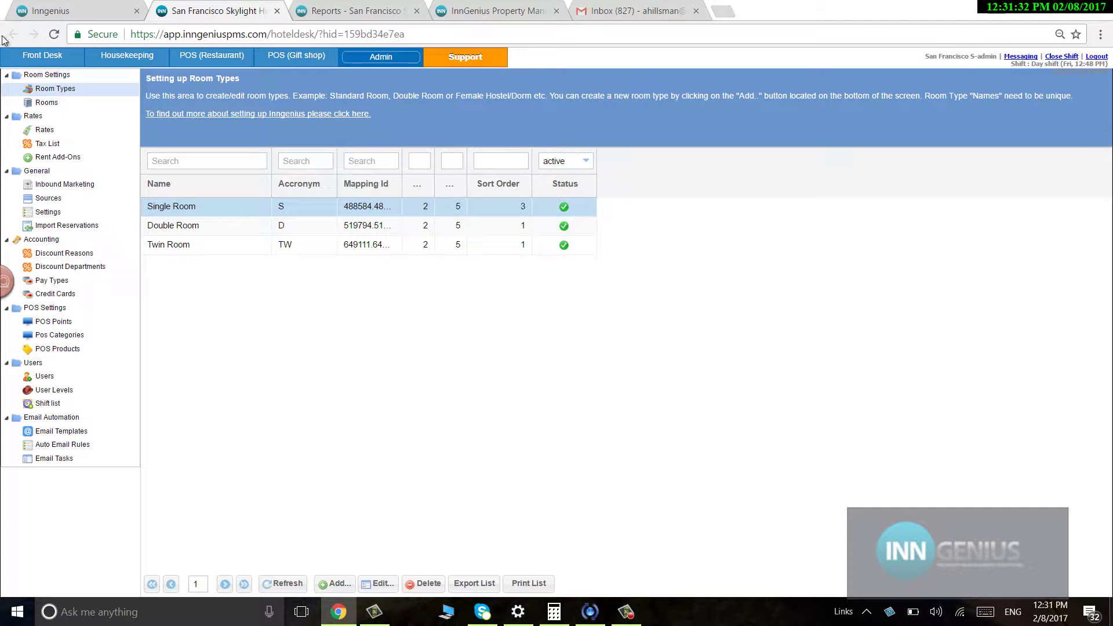
Reload the front desk calendar so Single Room is listed after Double and Twin Room
left_click(20, 62)
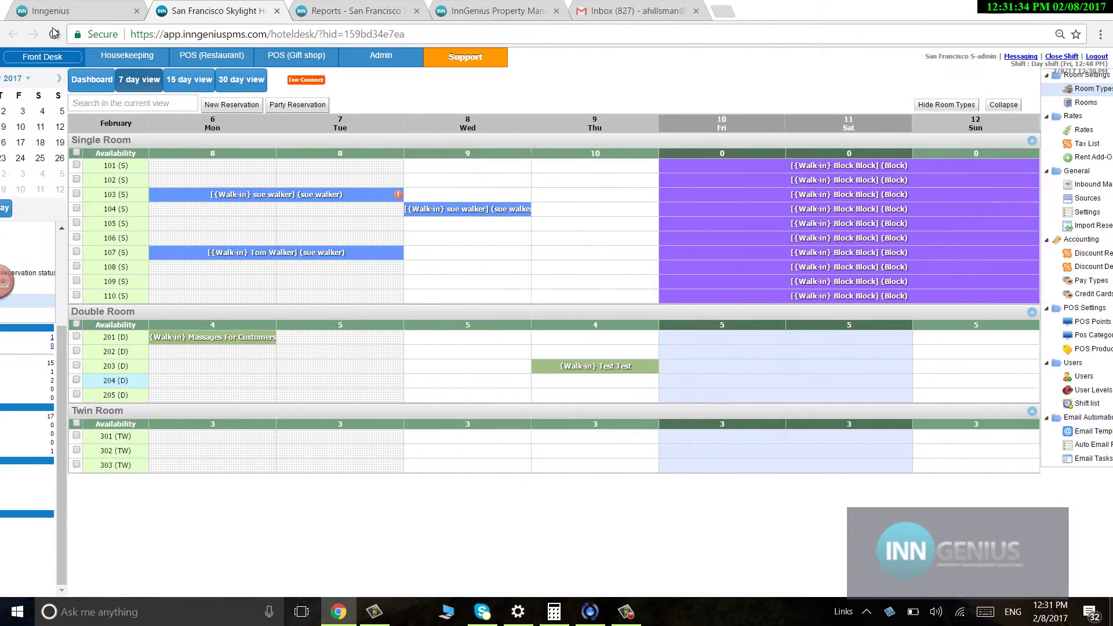
left_click(53, 34)
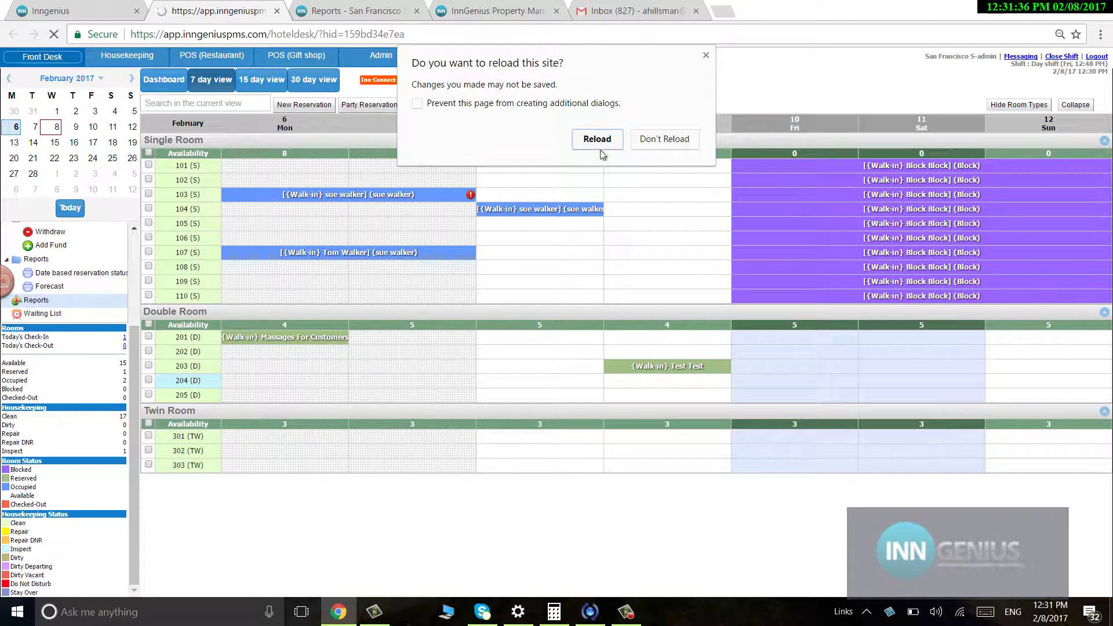
left_click(598, 147)
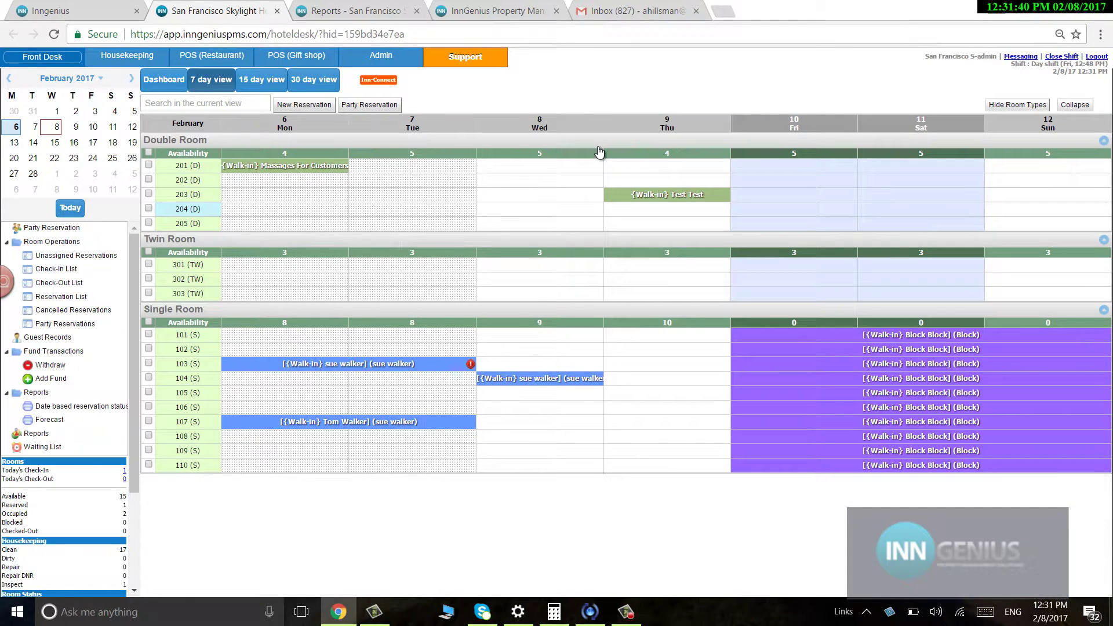
Browse the Admin Rooms and Rates lists, viewing and then closing the Twin Room rate details
left_click(398, 61)
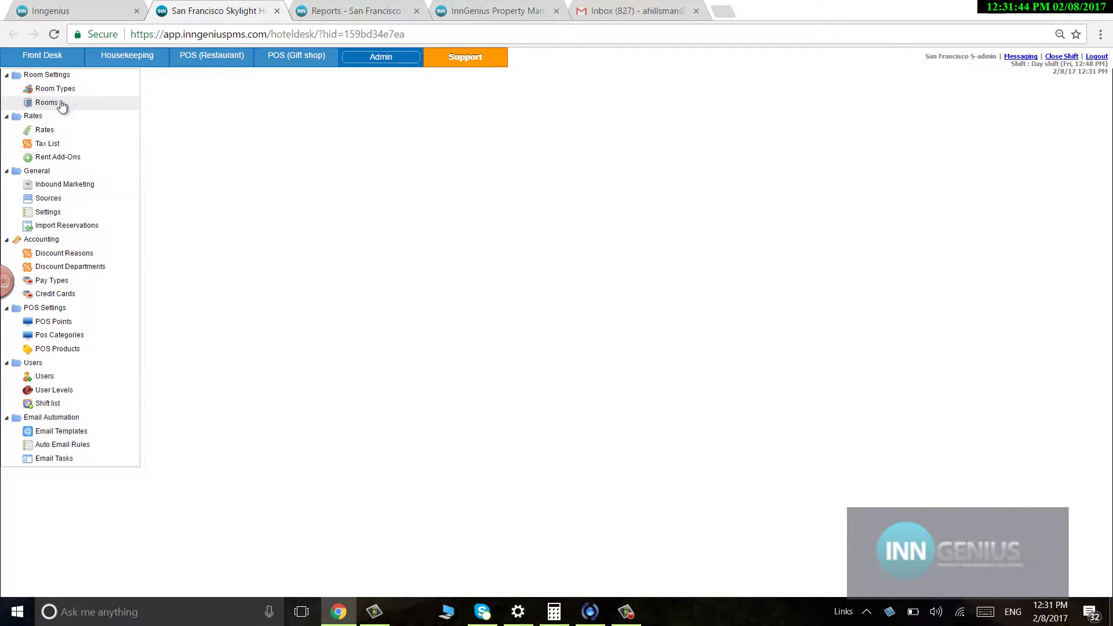
left_click(61, 104)
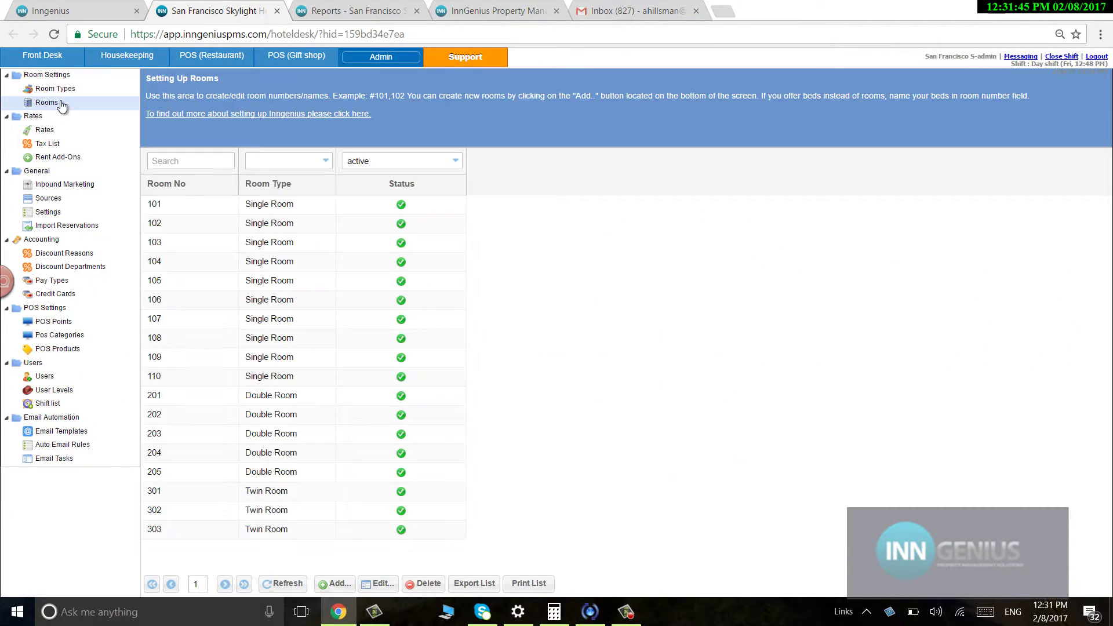
left_click(44, 134)
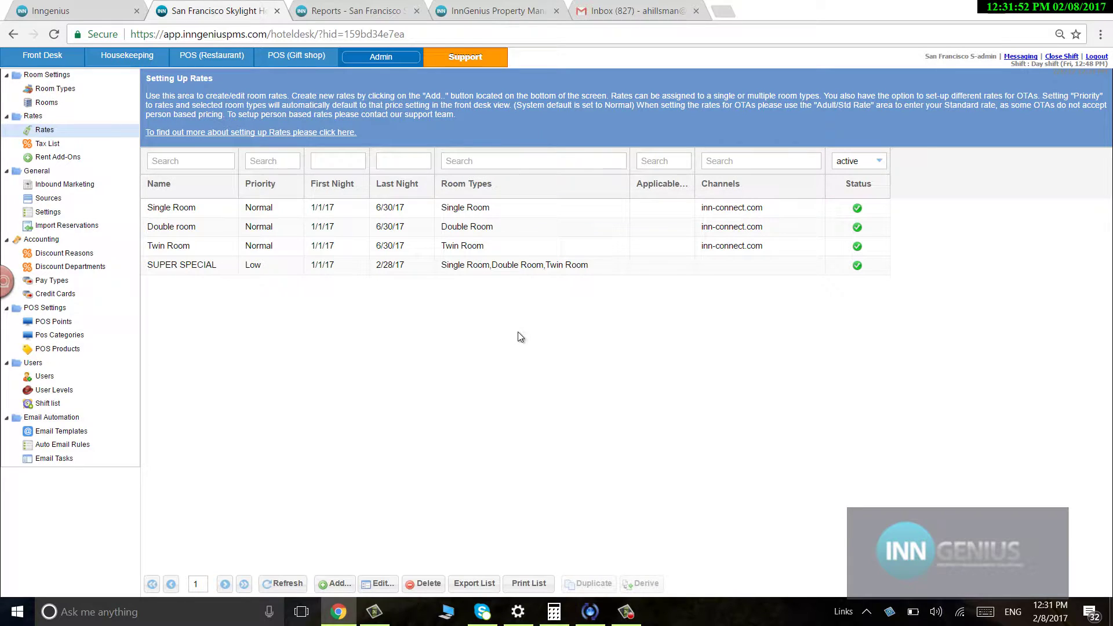
double_click(504, 255)
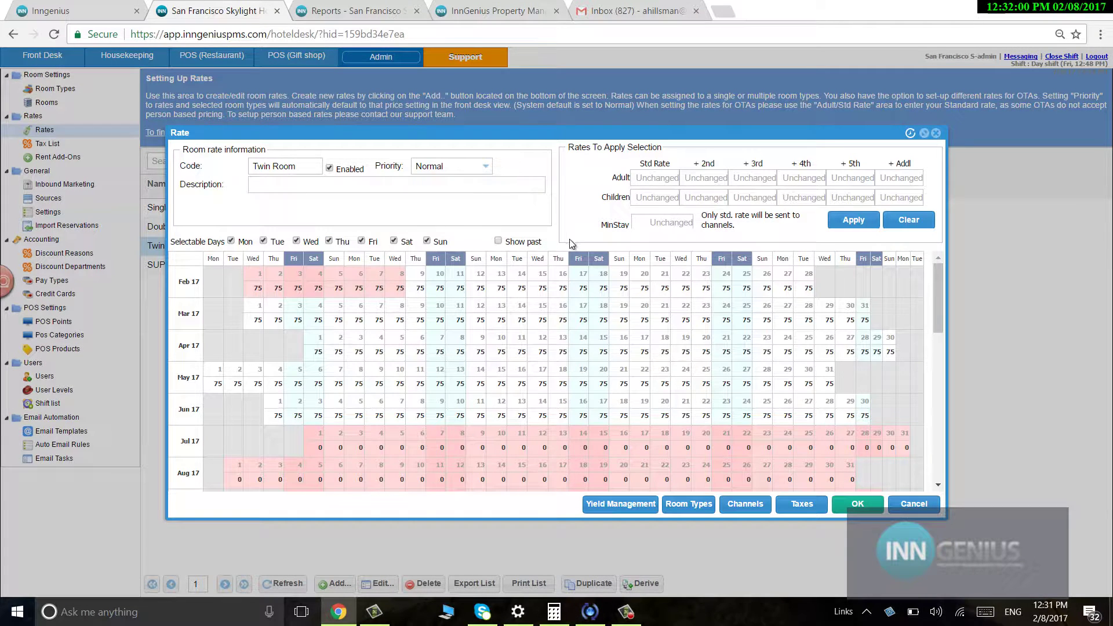
left_click(935, 134)
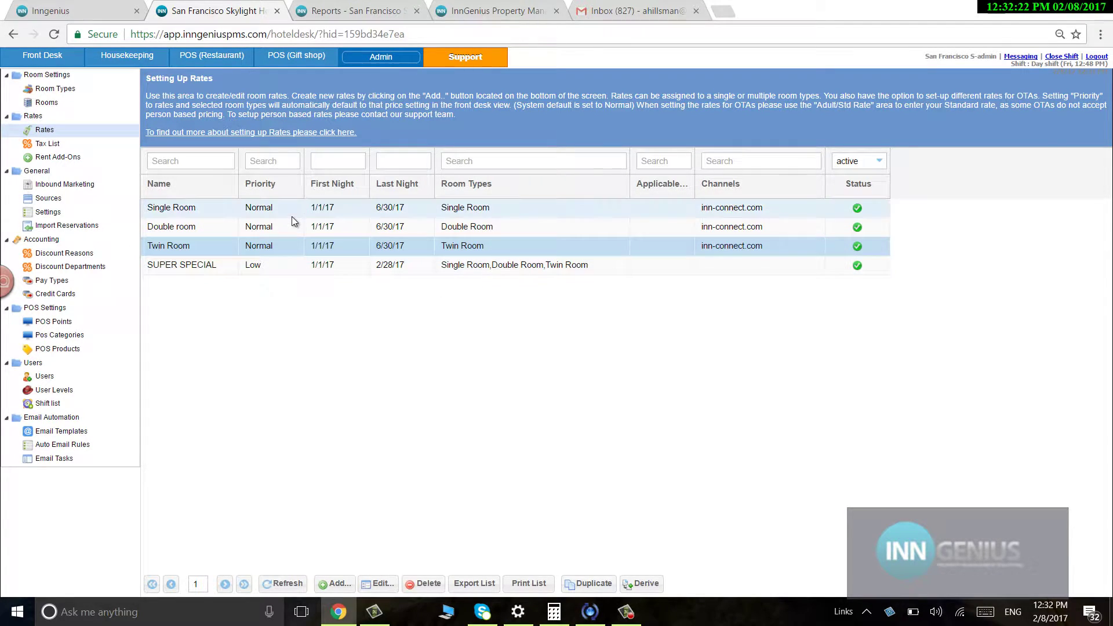
Look through Tax List, Rent Add-Ons, Inbound Marketing and Sources (Walk-in only), then open property Settings
left_click(56, 145)
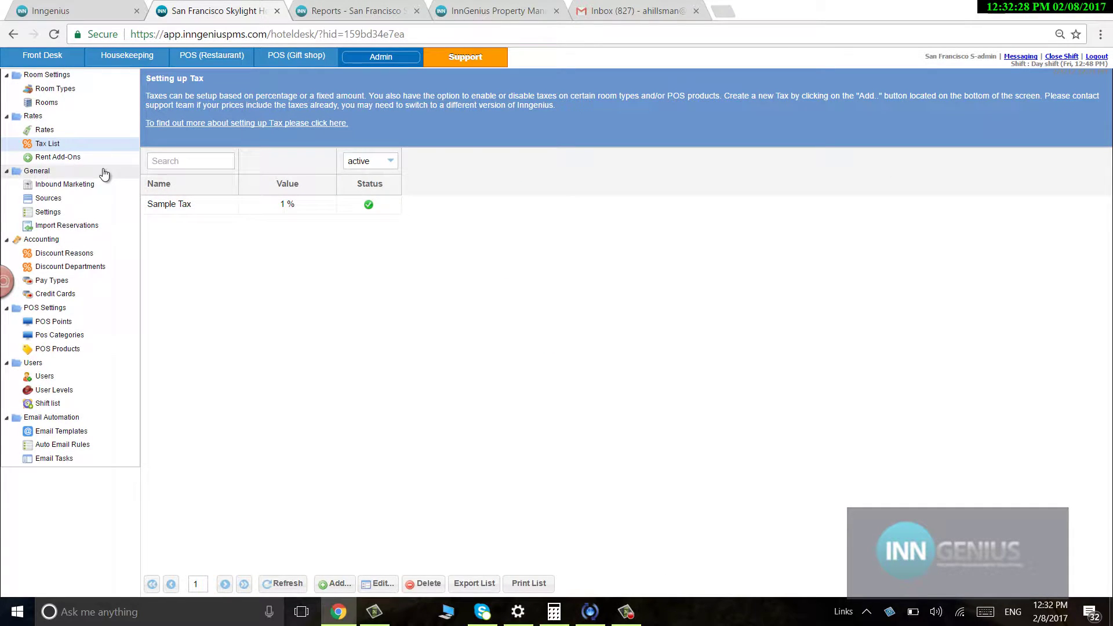
left_click(69, 157)
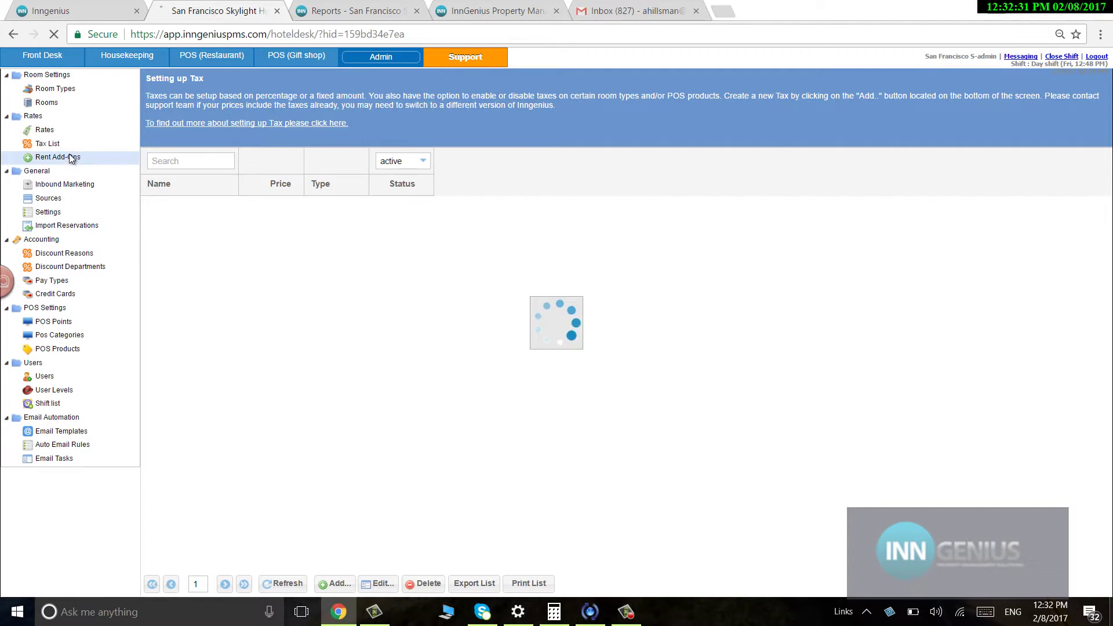
left_click(92, 189)
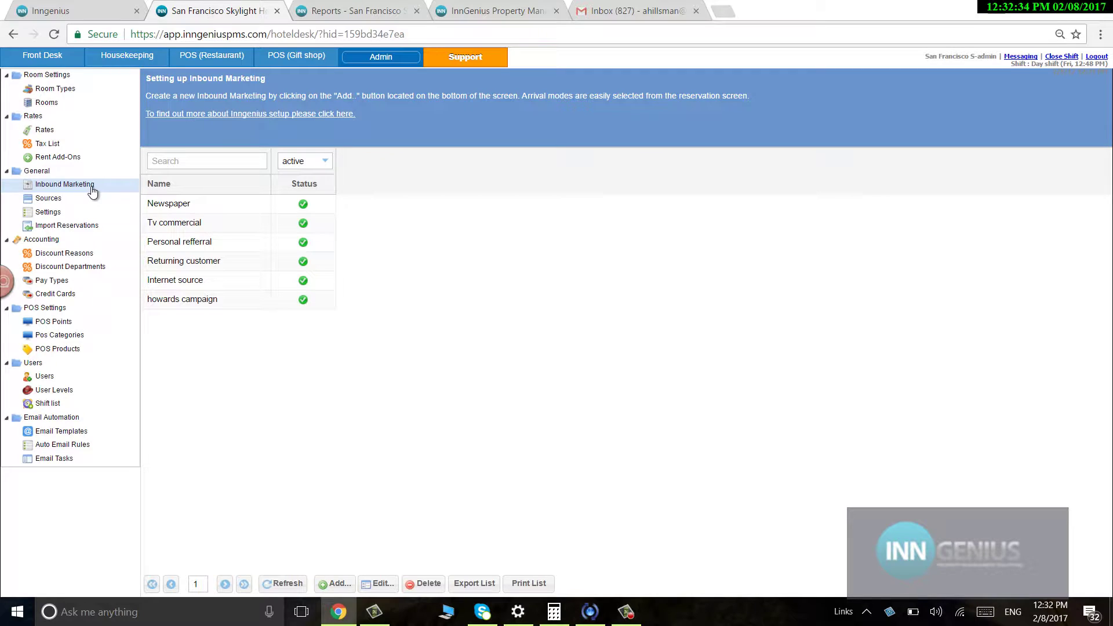
left_click(67, 203)
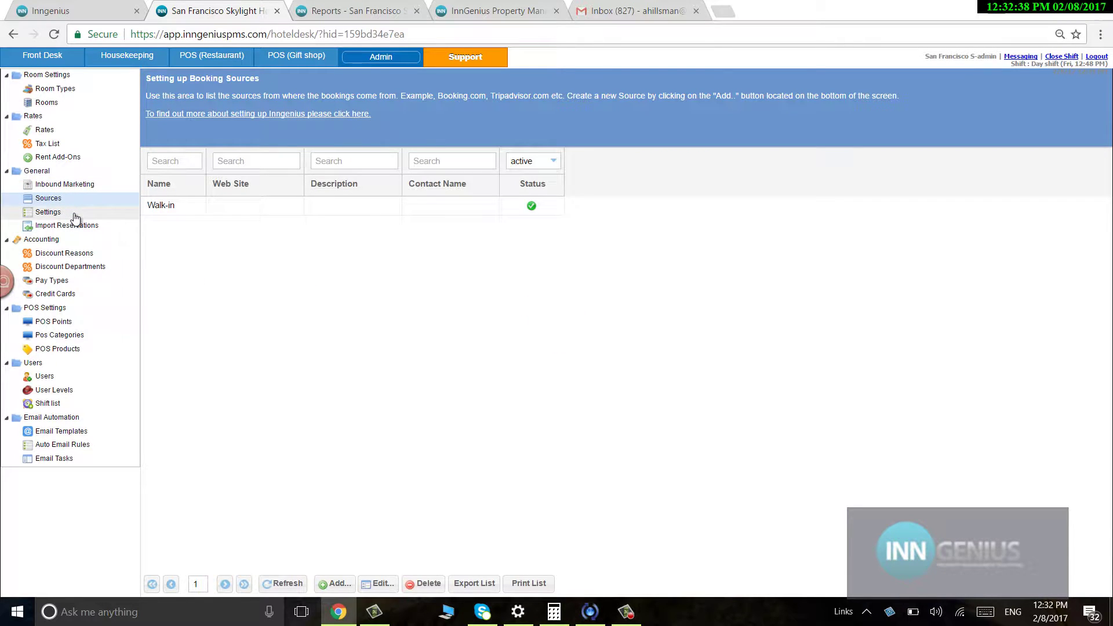
left_click(50, 212)
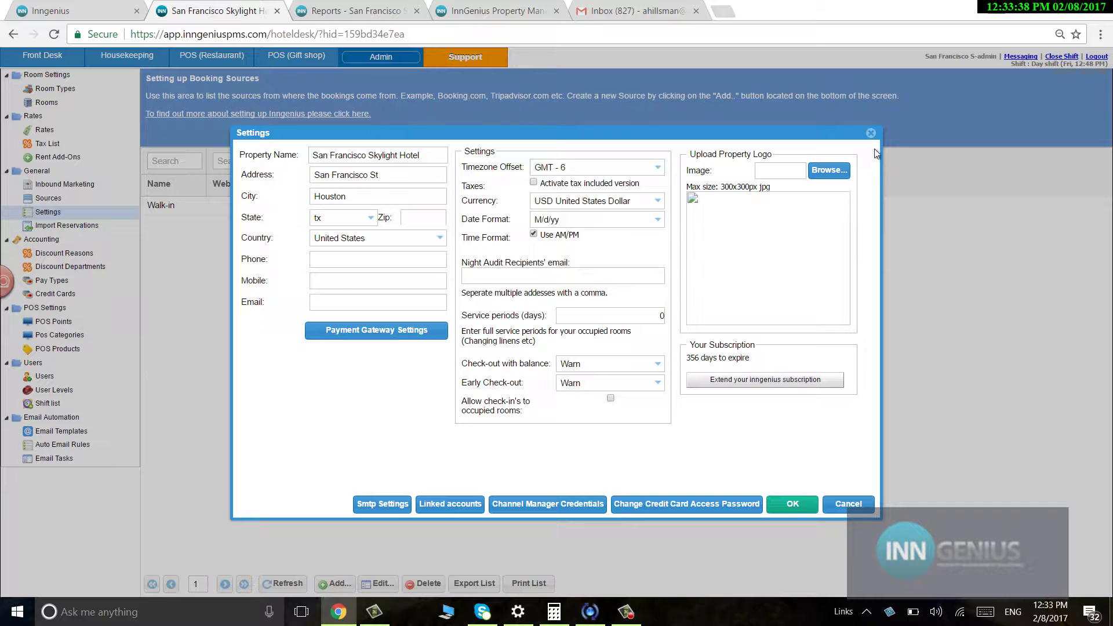
left_click(871, 133)
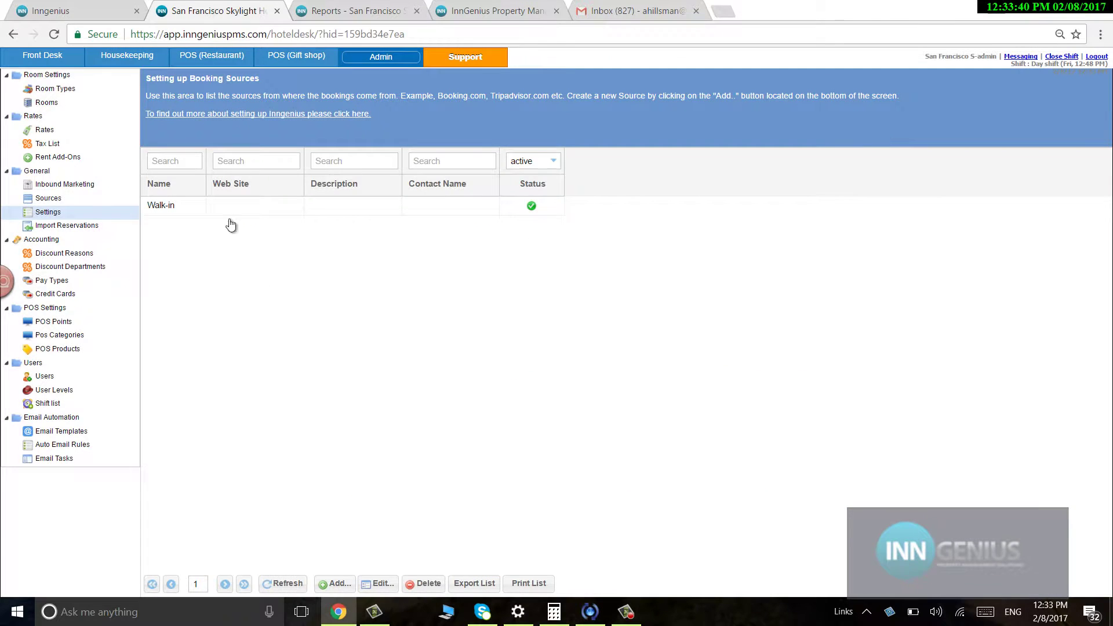
left_click(79, 227)
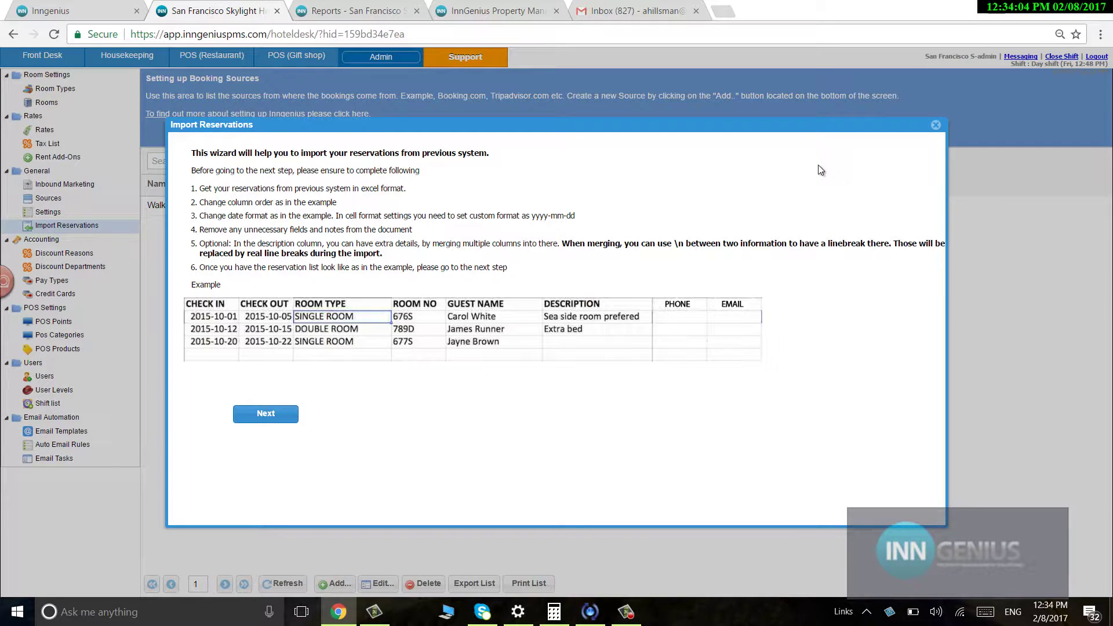
left_click(935, 125)
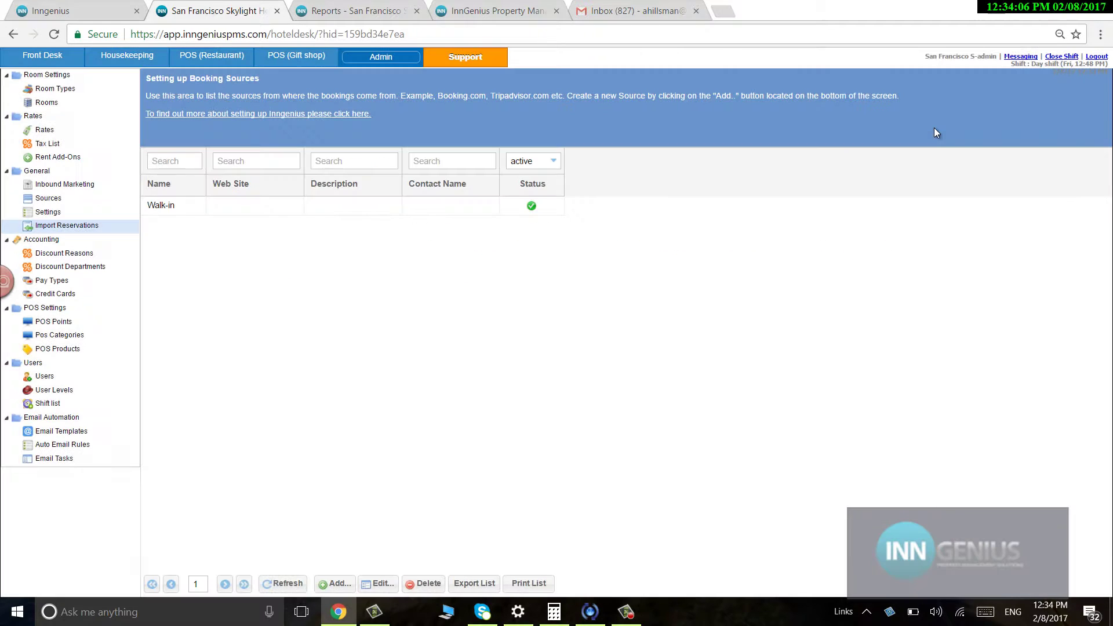
left_click(45, 61)
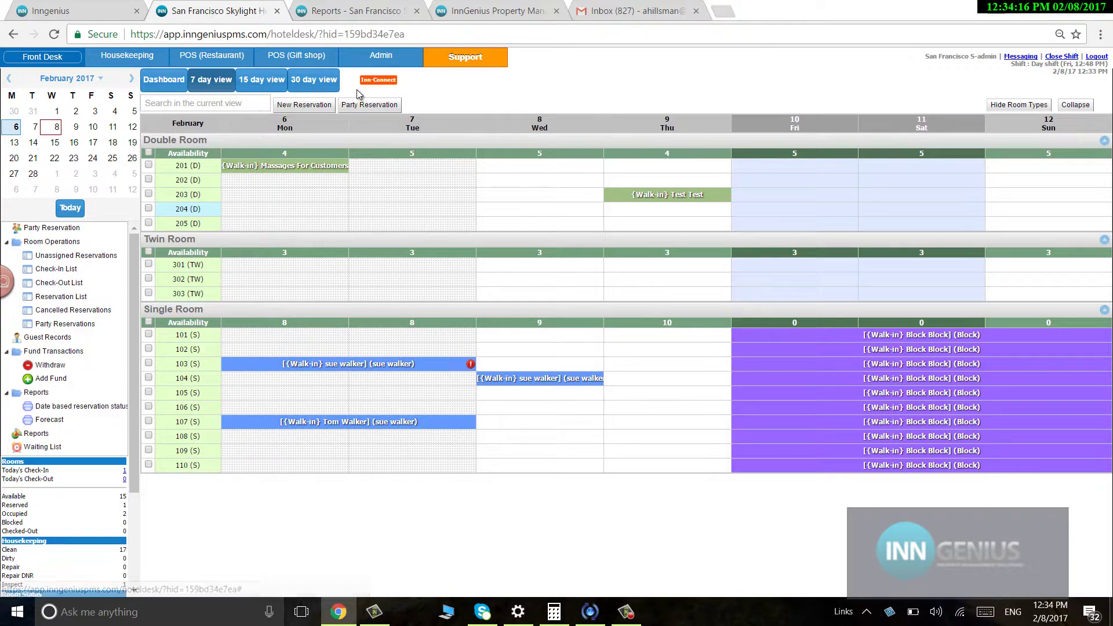
left_click(364, 61)
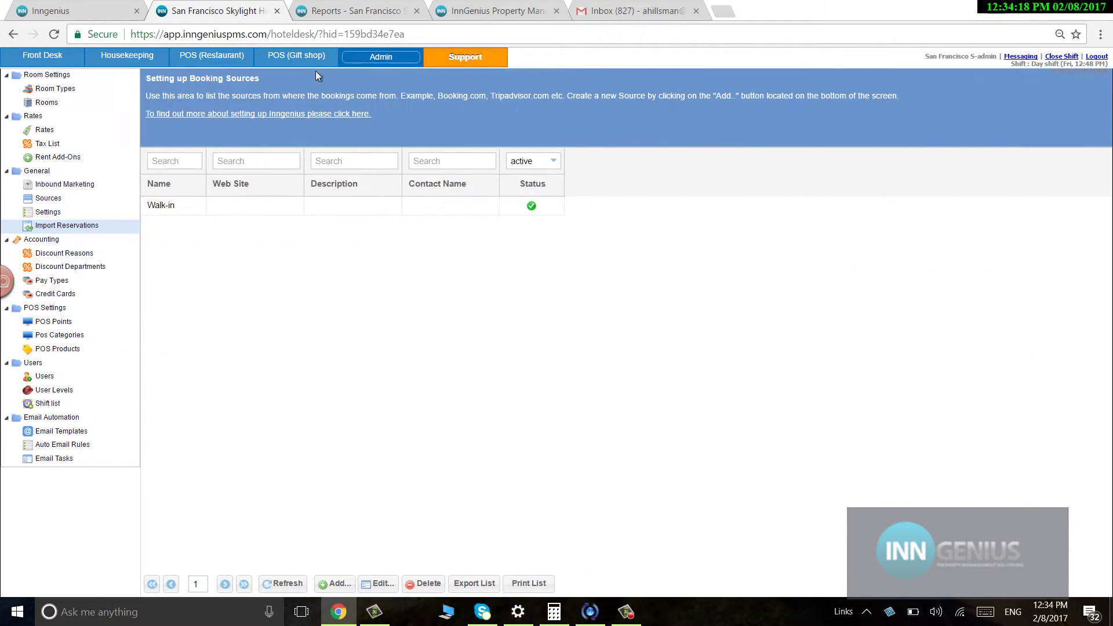
Look through the discount reasons, discount departments, pay types, POS points and credit cards lists
left_click(97, 258)
left_click(95, 272)
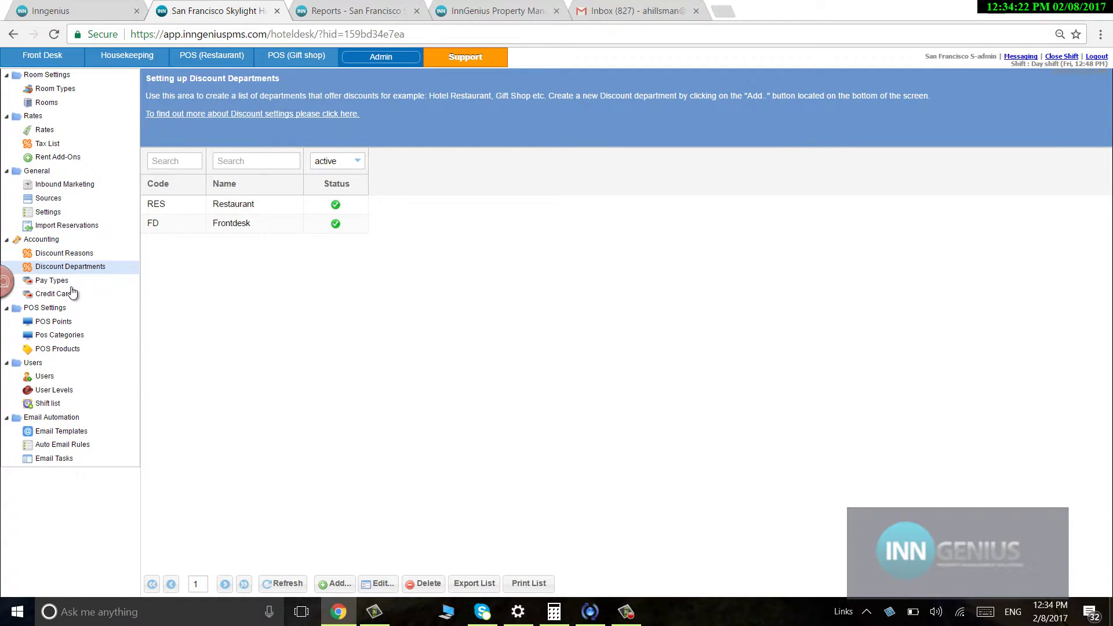
left_click(68, 285)
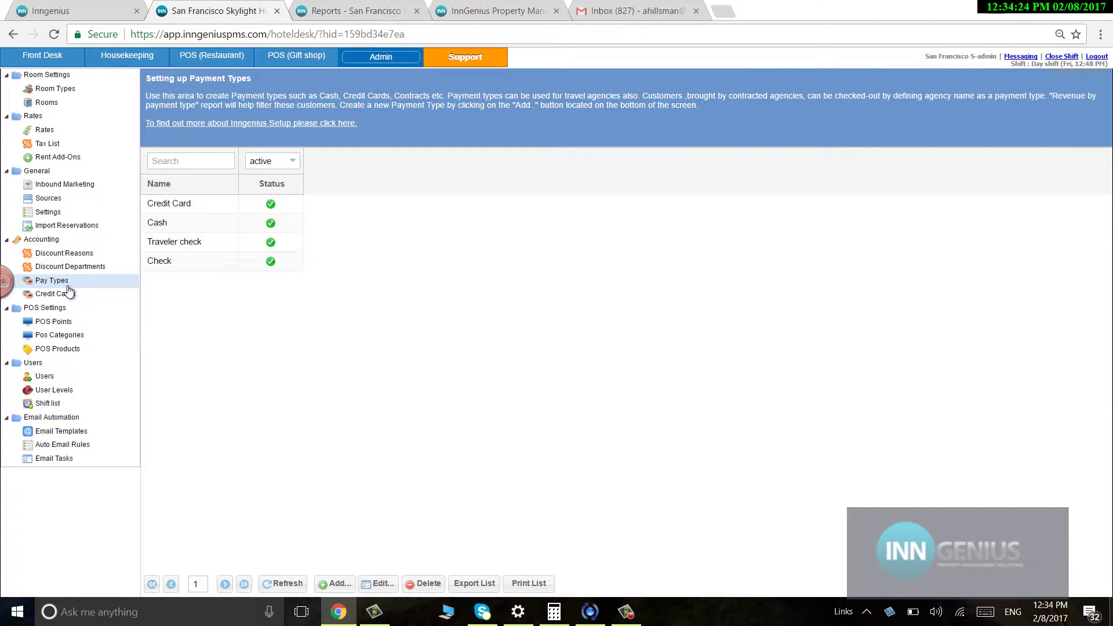
left_click(87, 298)
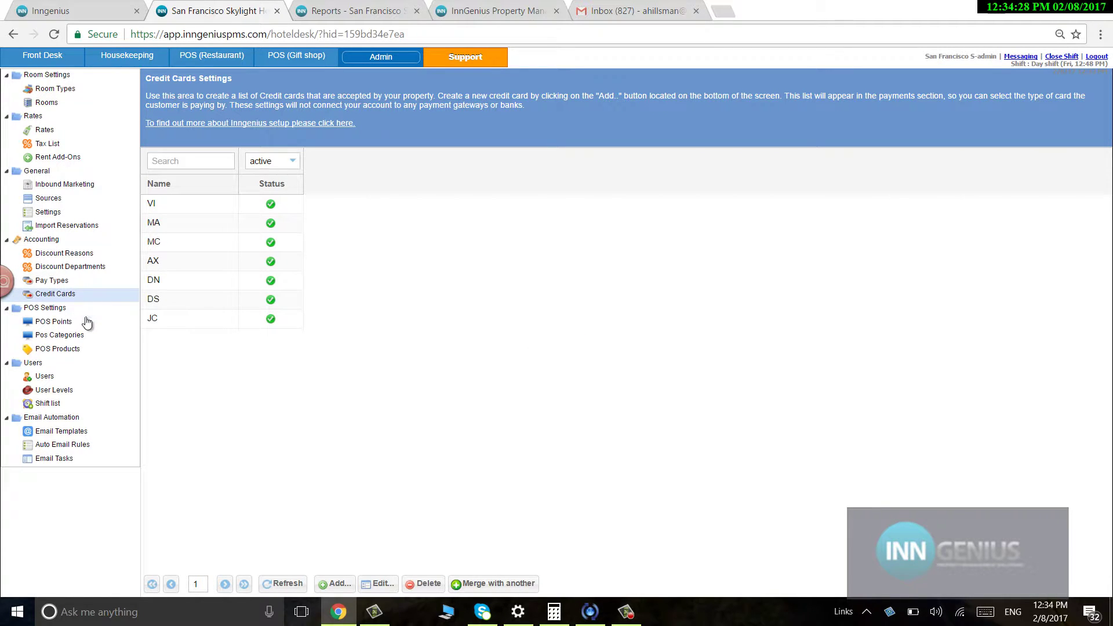
left_click(85, 323)
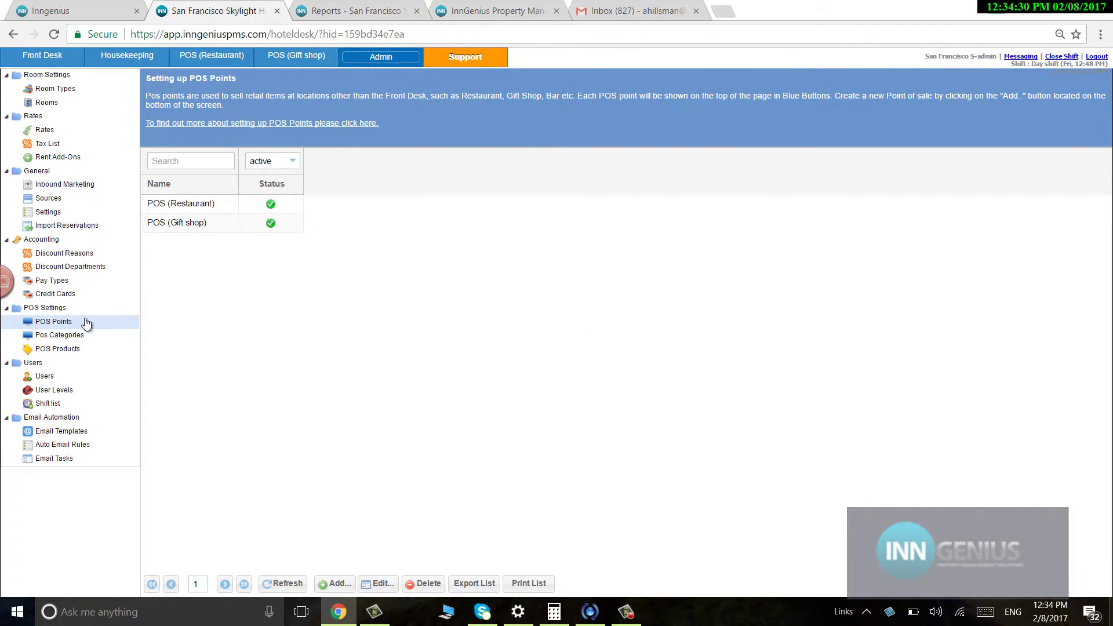
left_click(80, 297)
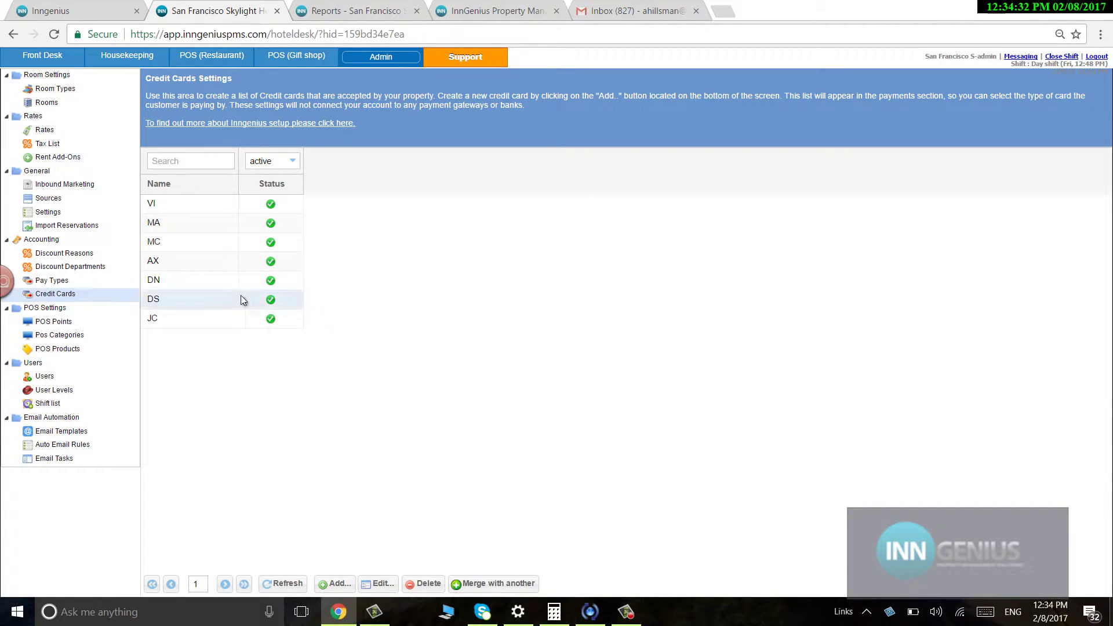
Inspect the VI credit card's details and close them unchanged
left_click(186, 203)
double_click(186, 203)
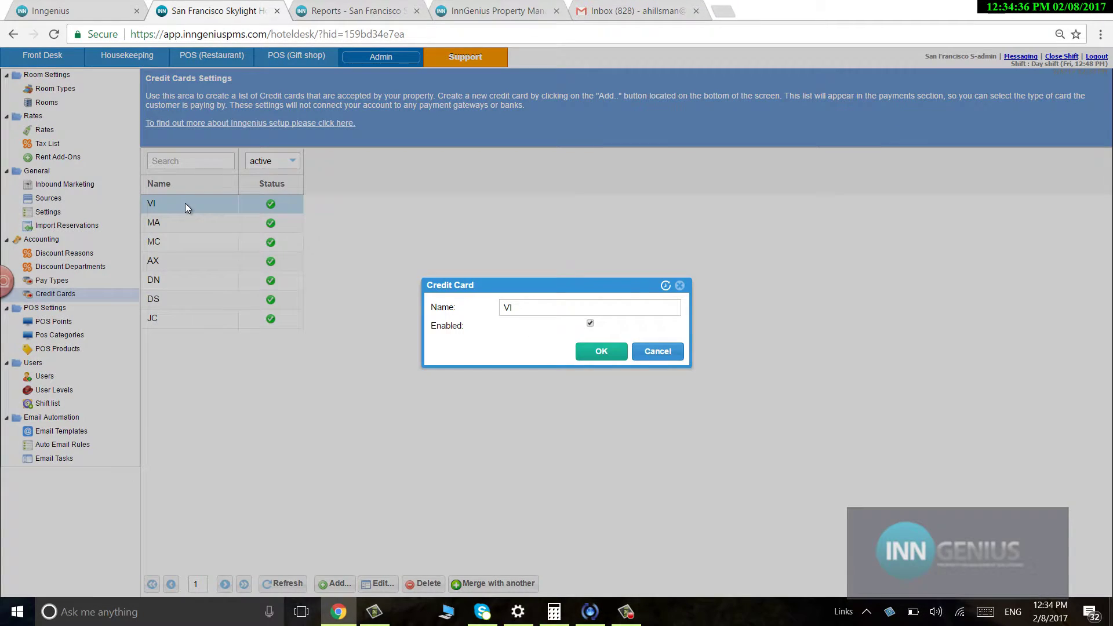
left_click(679, 285)
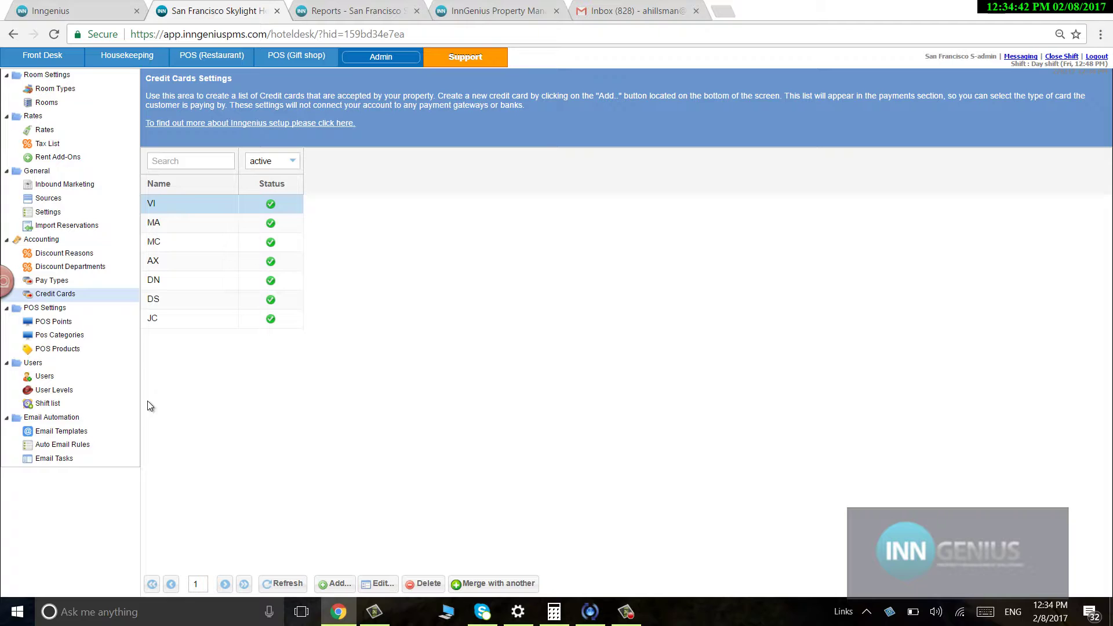
Add a POS point named 'store' with the Touch friendly view and two table names
left_click(52, 323)
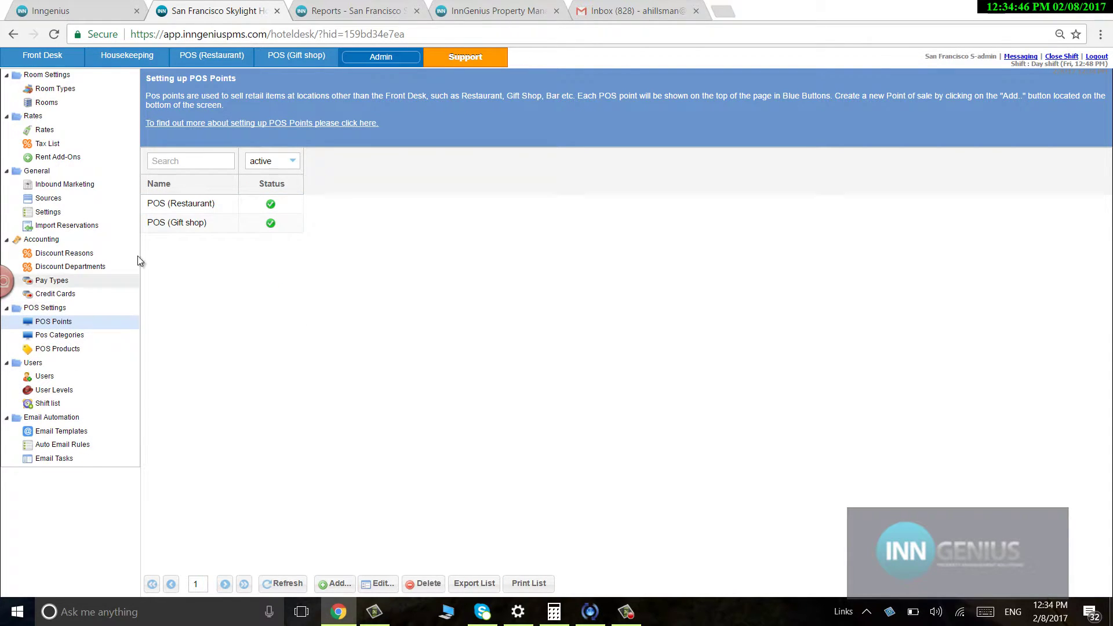
left_click(339, 586)
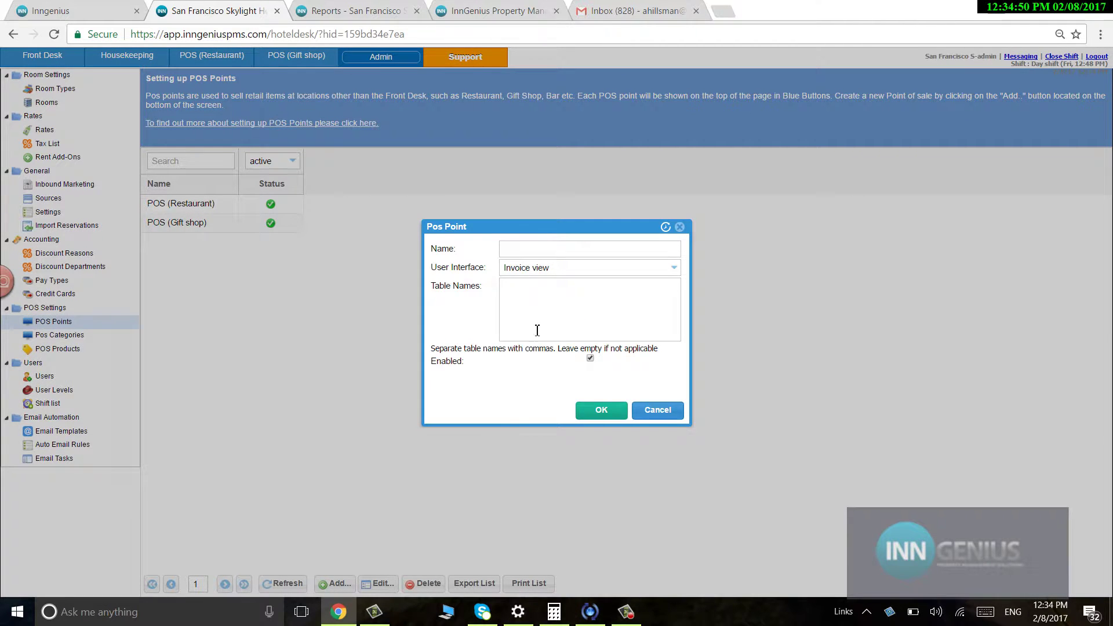
left_click(537, 247)
type("stot")
type("r")
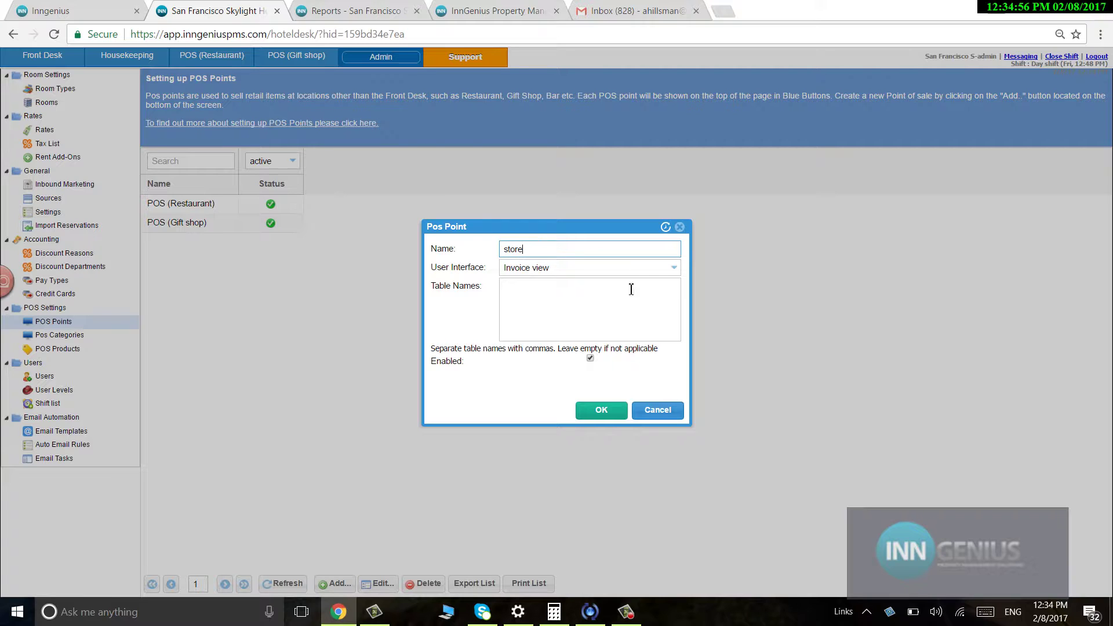
left_click(670, 271)
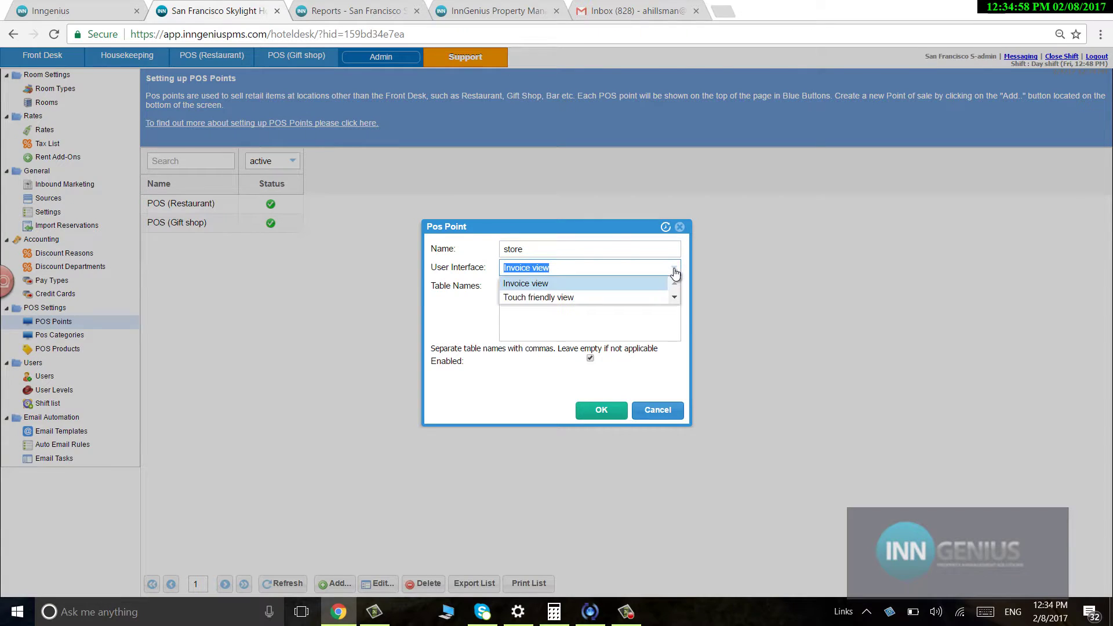
left_click(553, 299)
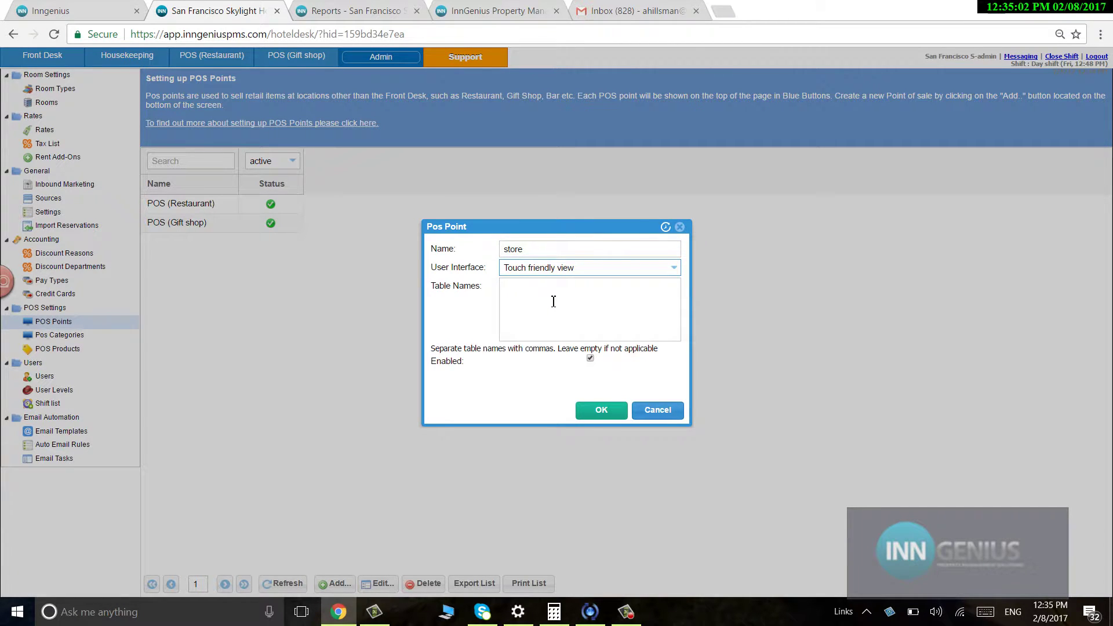
left_click(554, 301)
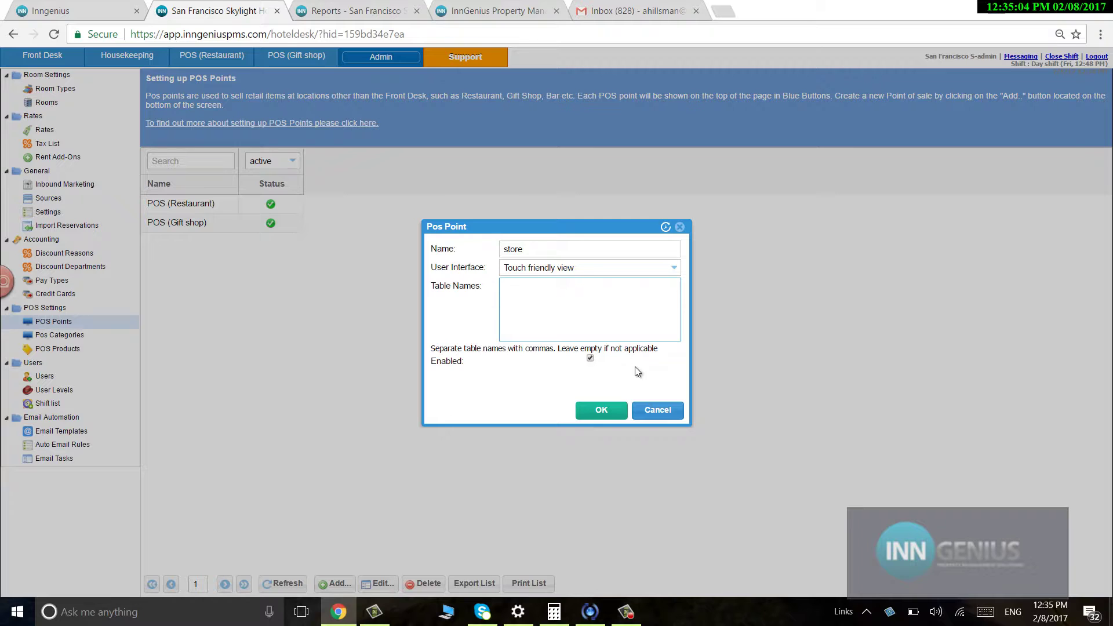
type("pam , steve,")
left_click(600, 416)
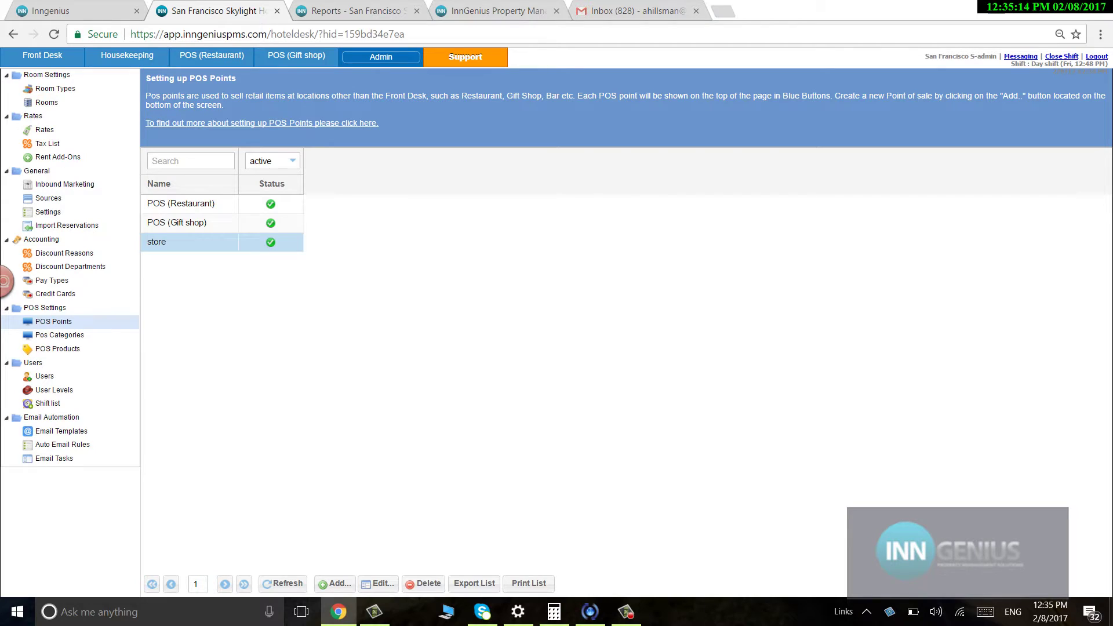
Tick the 'store' work area for the Limited Access user level
left_click(55, 377)
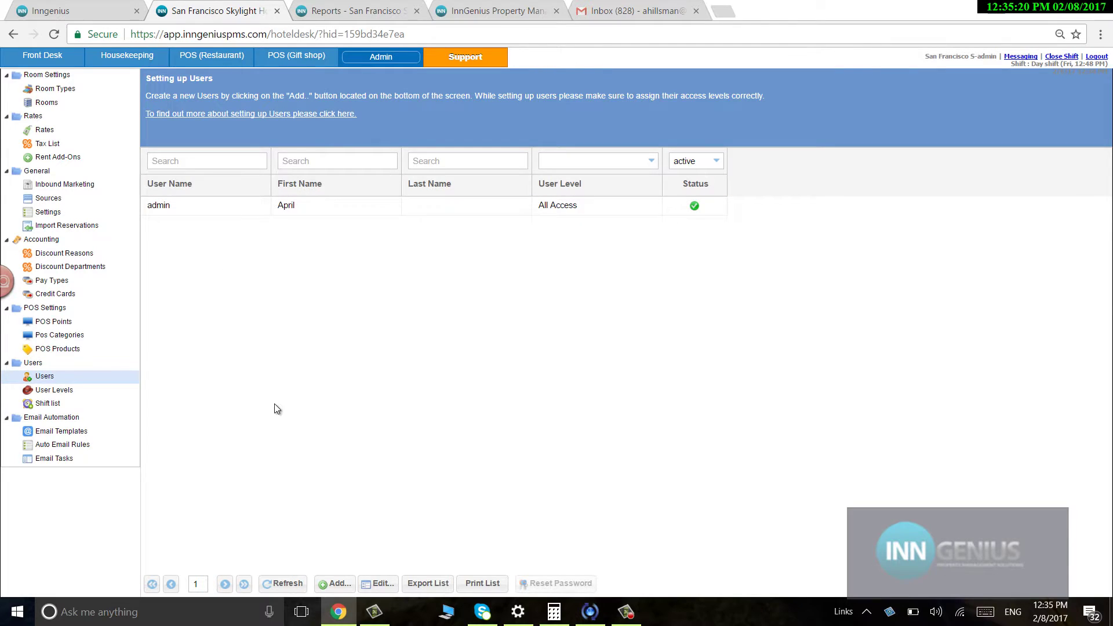
left_click(70, 395)
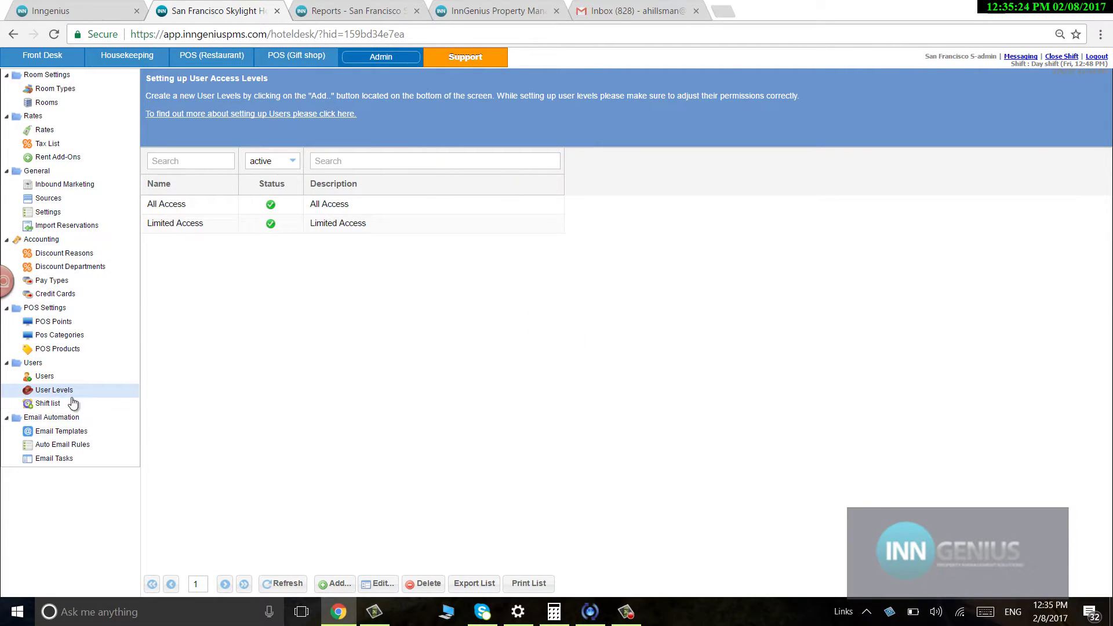
left_click(377, 223)
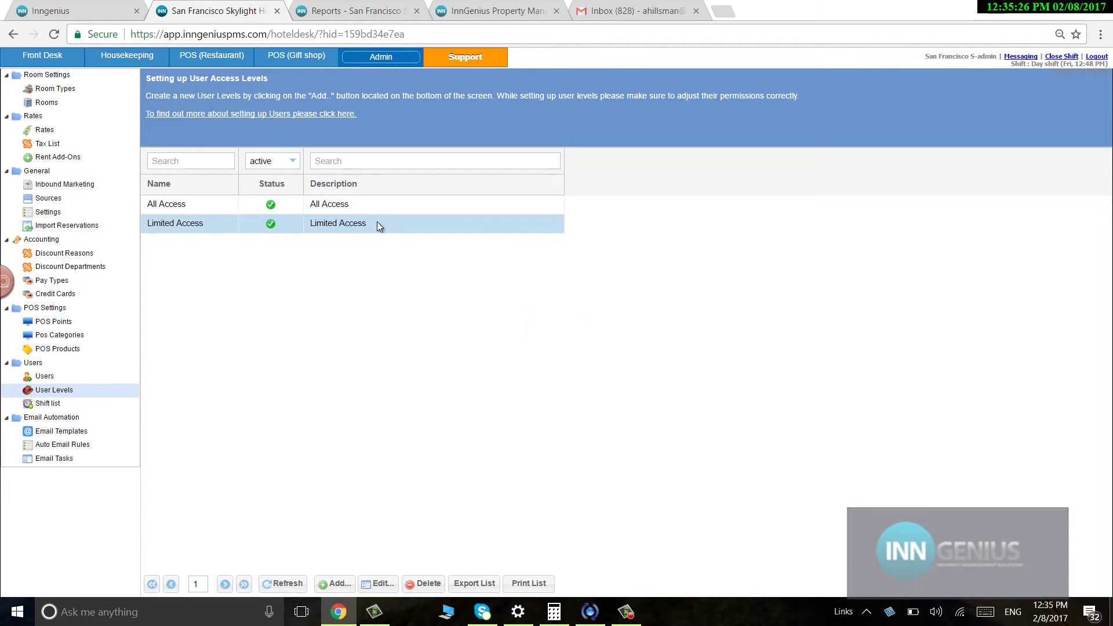
double_click(377, 223)
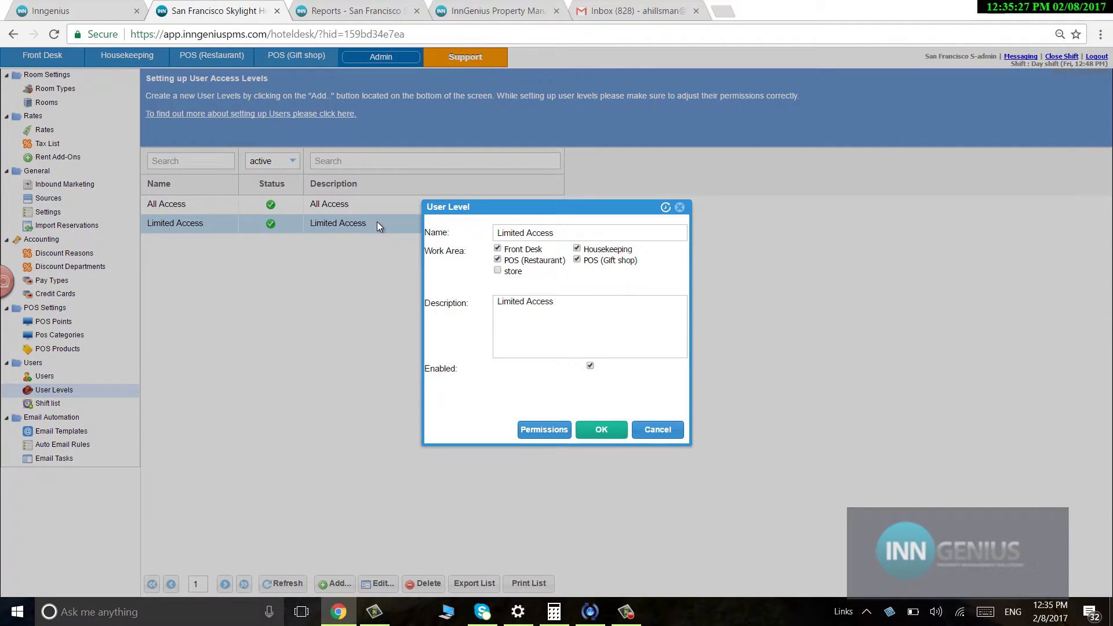
left_click(497, 271)
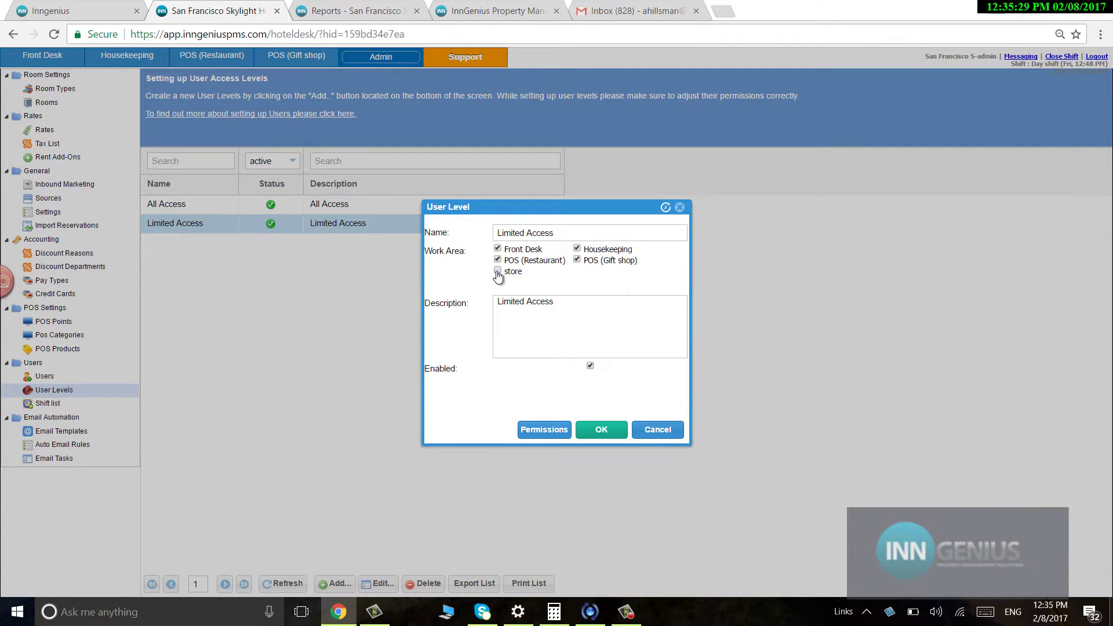
Check Limited Access permissions, save the level, and bring up the shift list
left_click(545, 432)
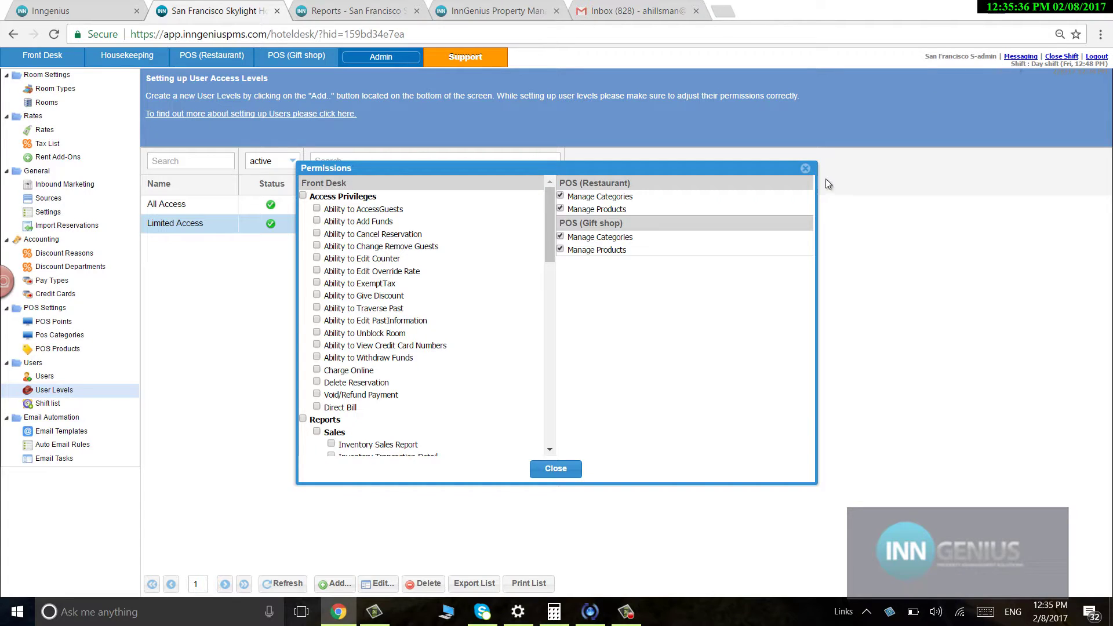
left_click(805, 168)
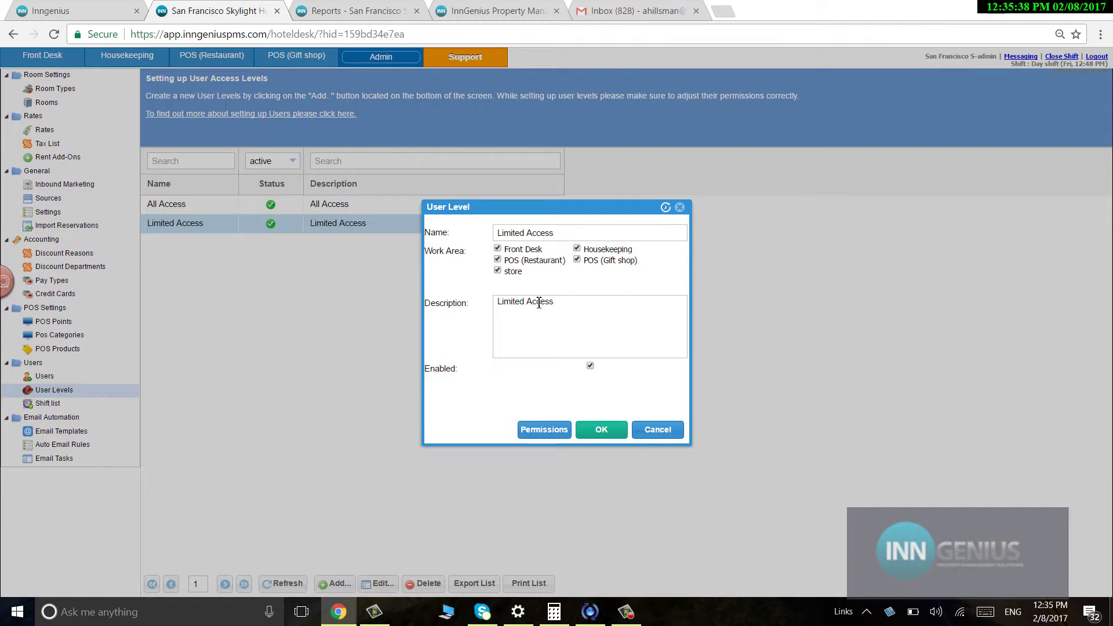
left_click(680, 207)
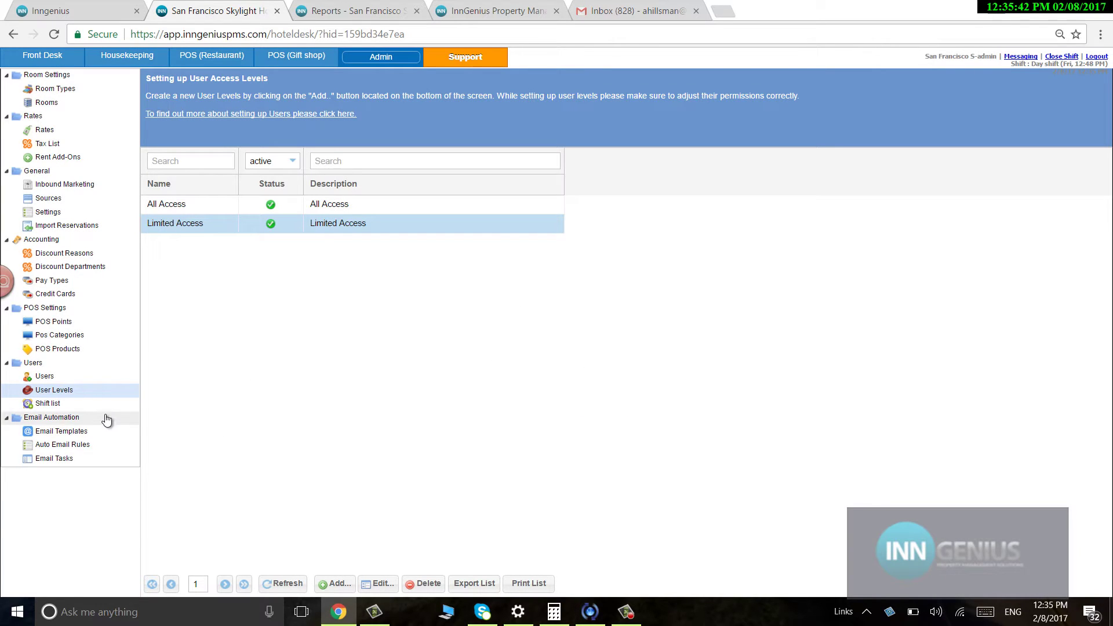
left_click(48, 404)
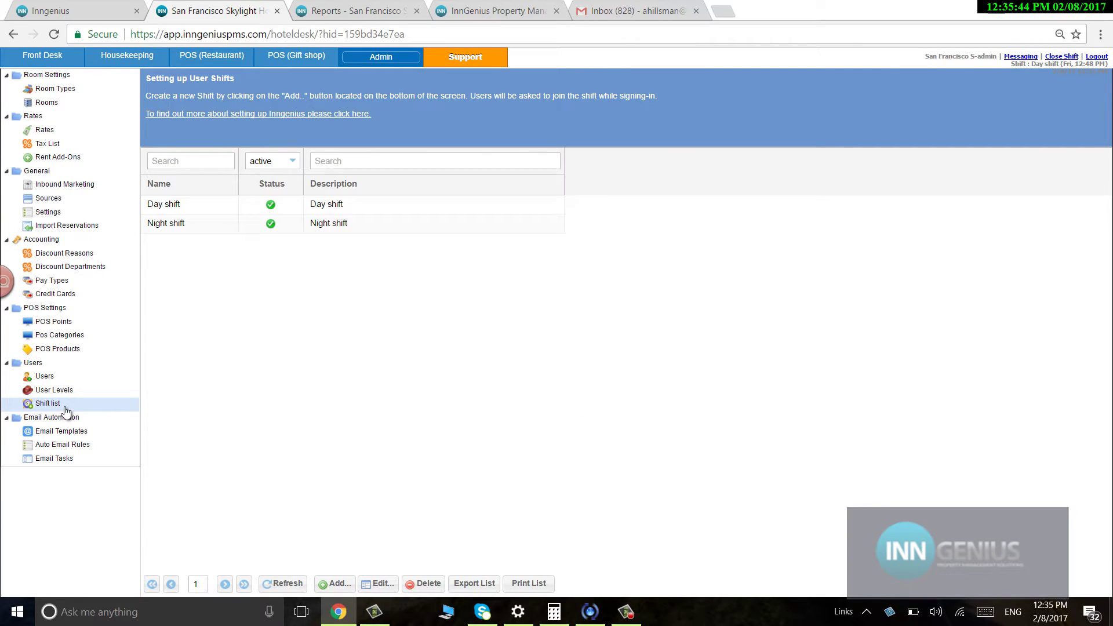
Look over Auto Email Rules, then return to the Booking Confirmation, Check out Message and Template samples
left_click(90, 436)
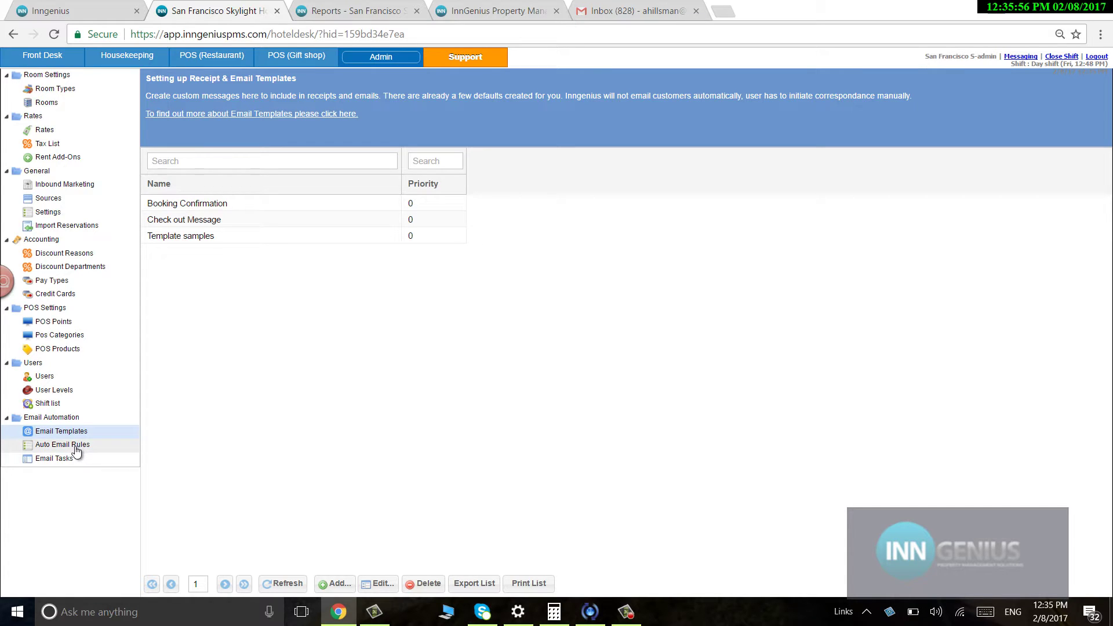
left_click(75, 447)
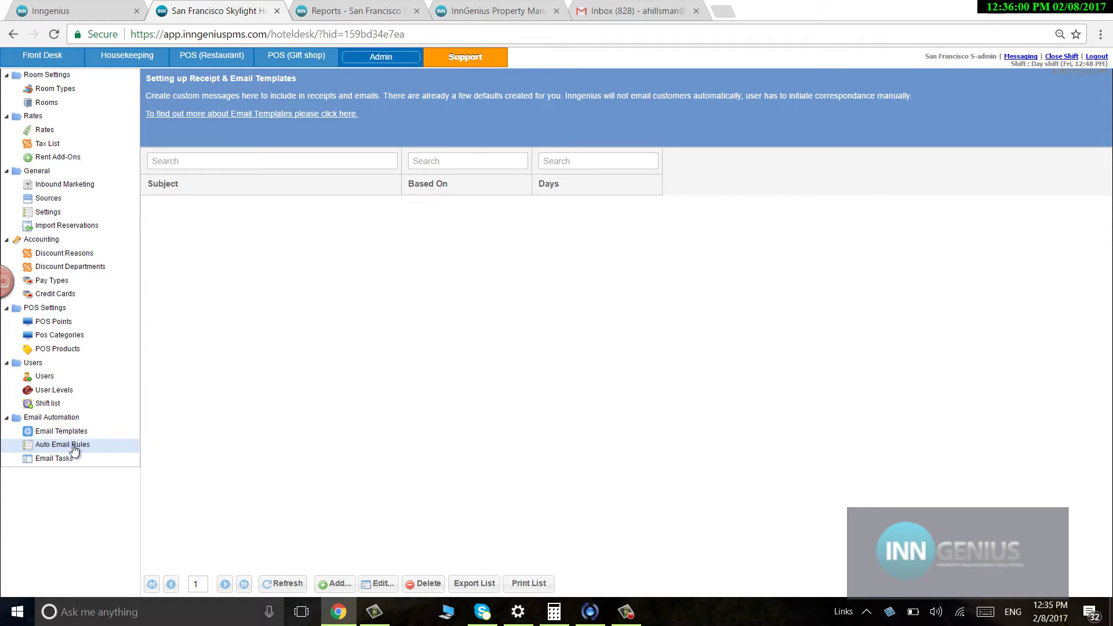
left_click(69, 433)
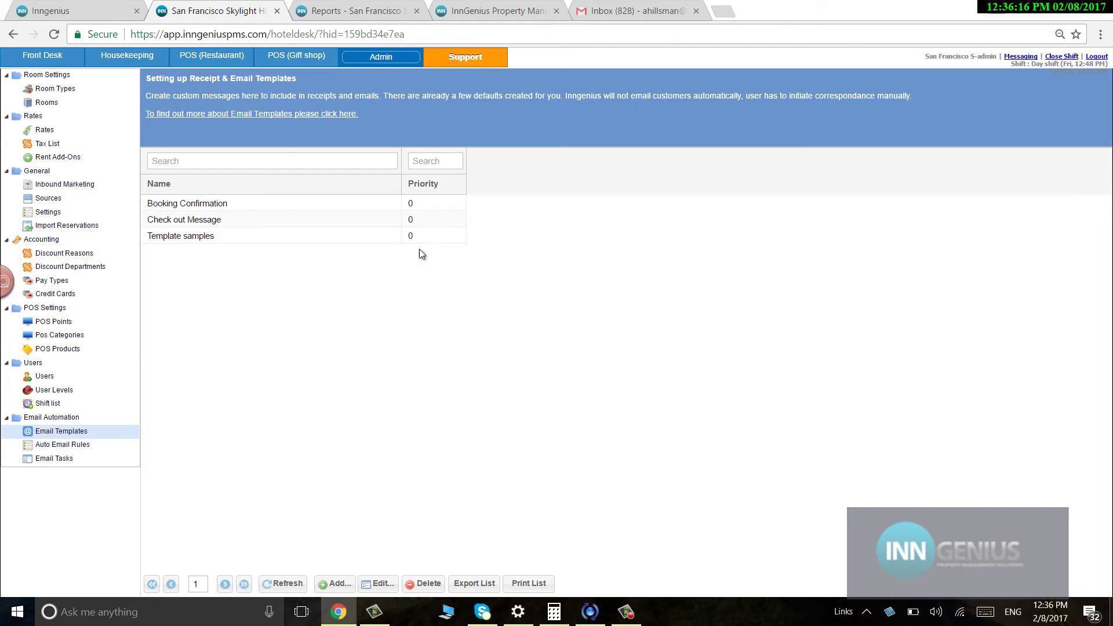
Launch the Zendesk help center via Support and scroll through its support categories
left_click(466, 58)
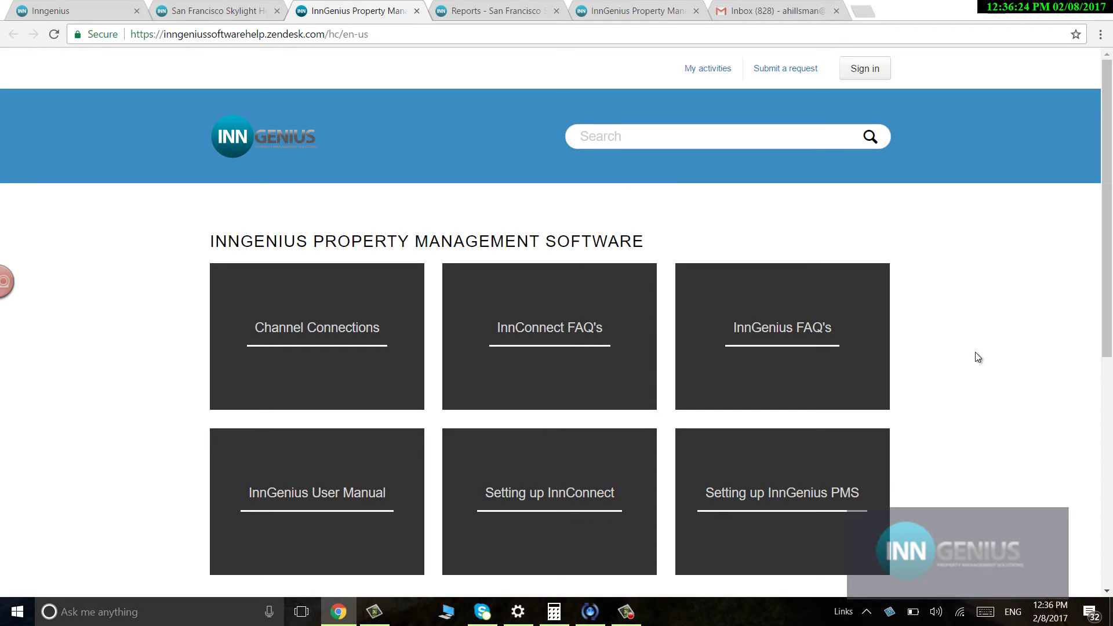
scroll(975, 352, "down", 2)
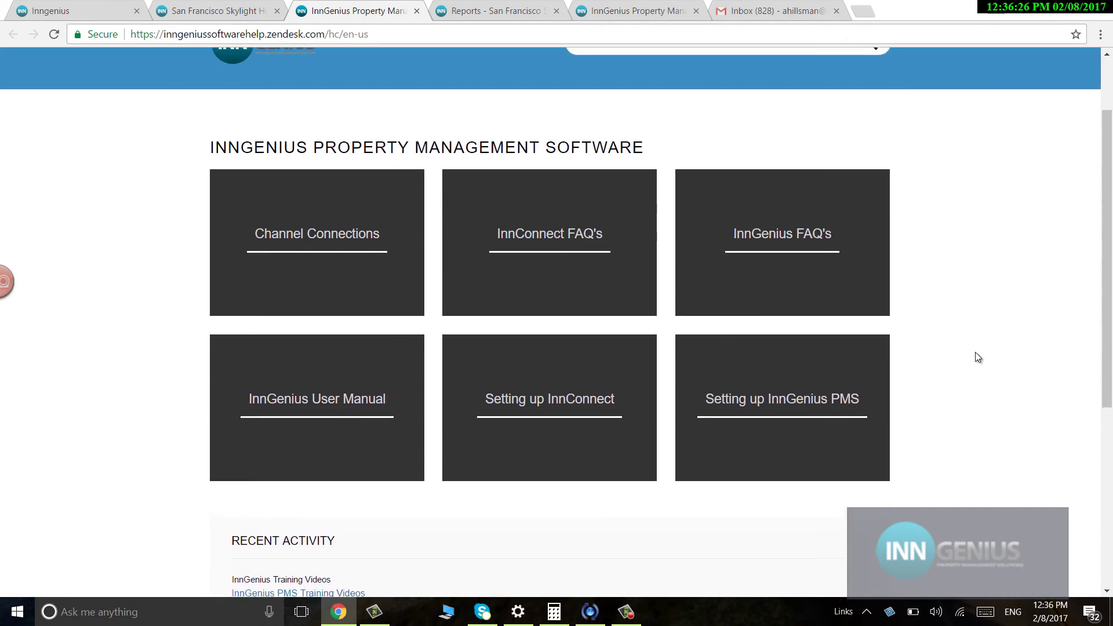
scroll(975, 357, "up", 2)
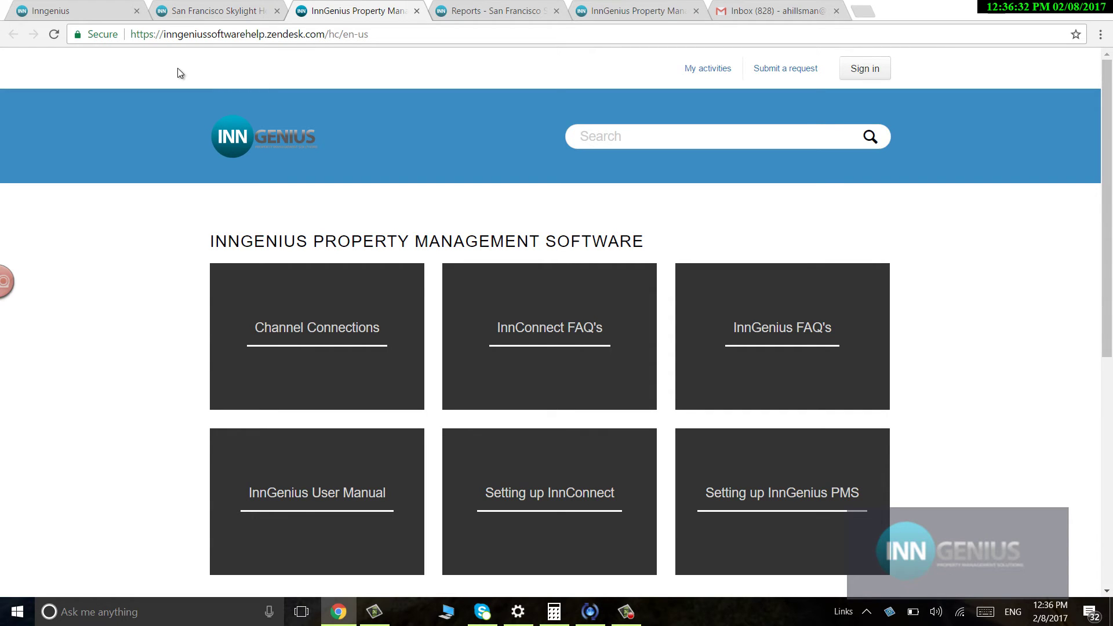
Switch back to the 'San Francisco Skylight' tab showing the Email Templates admin page
left_click(207, 13)
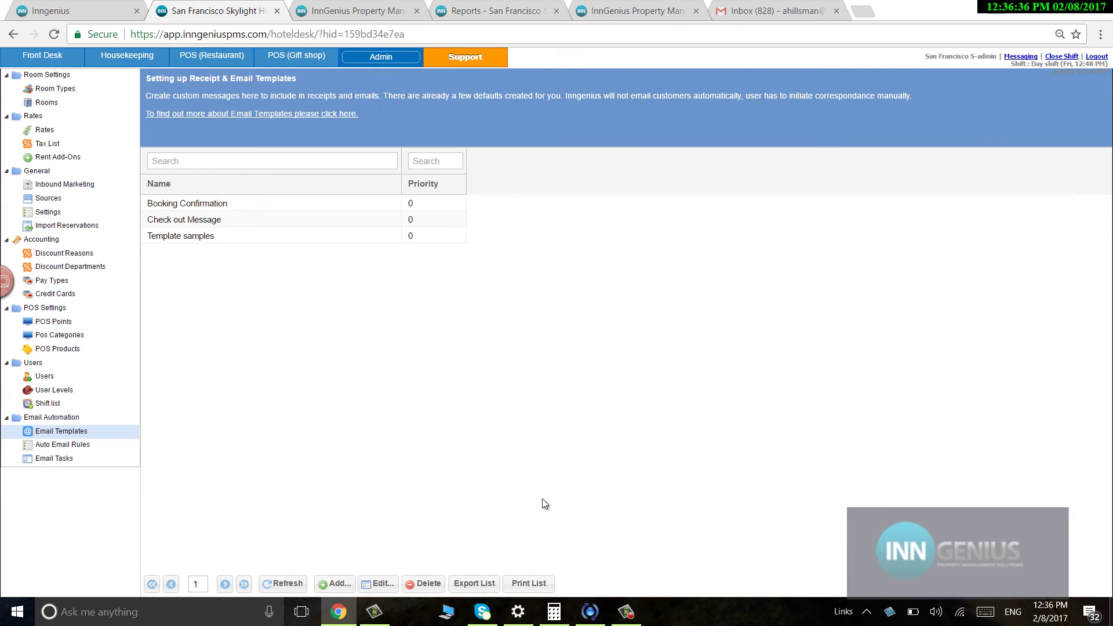